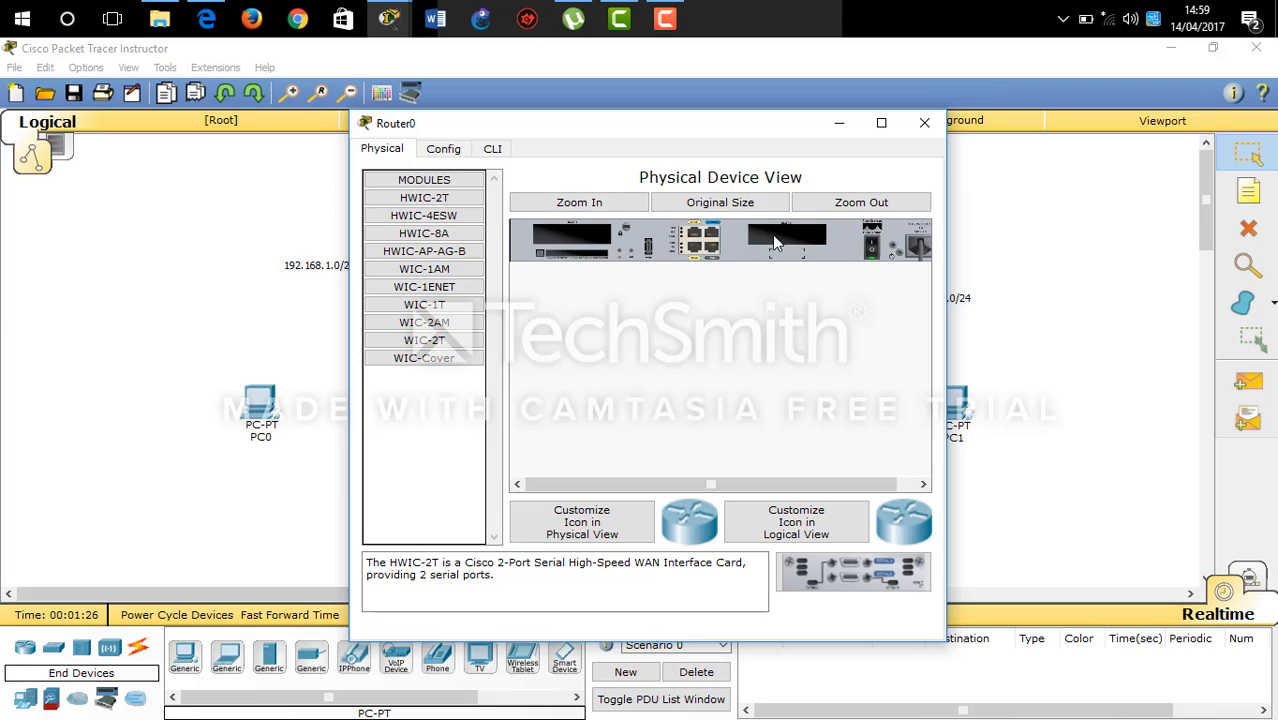
Install an HWIC-2T serial module in the left-hand expansion slot of both Router0 and Router1
left_click_drag(424, 197, 560, 244)
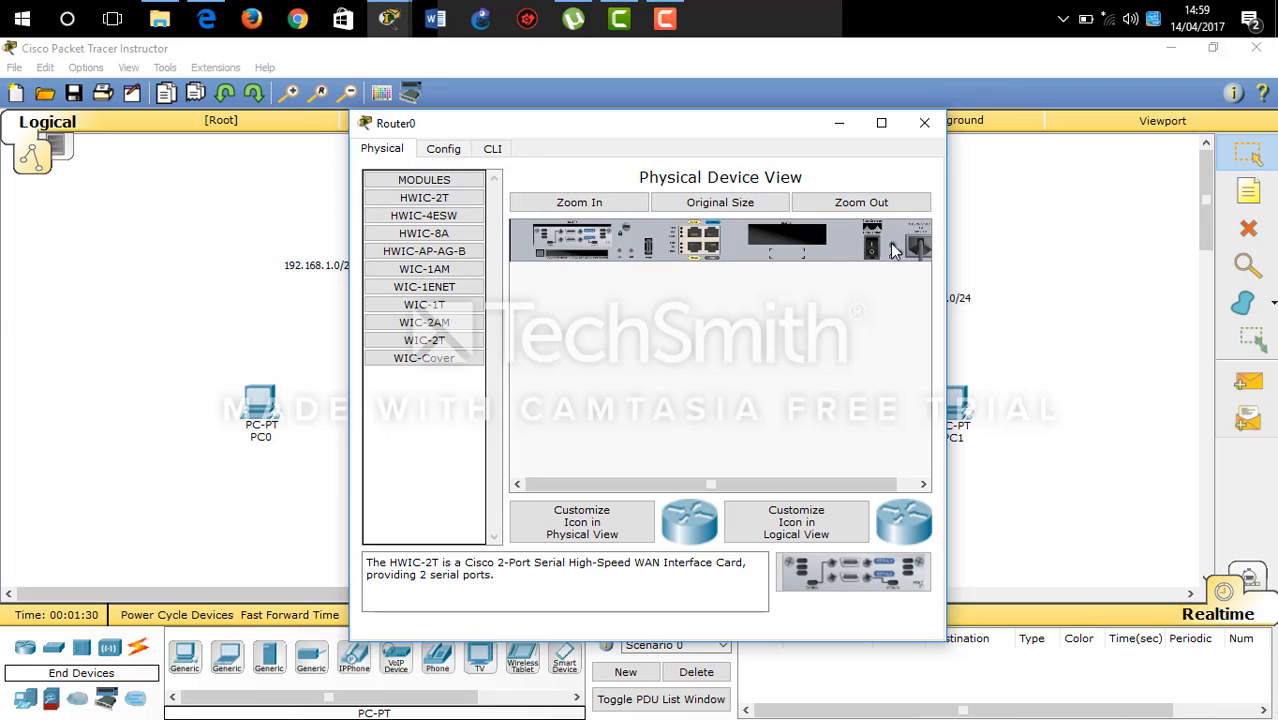
left_click(924, 122)
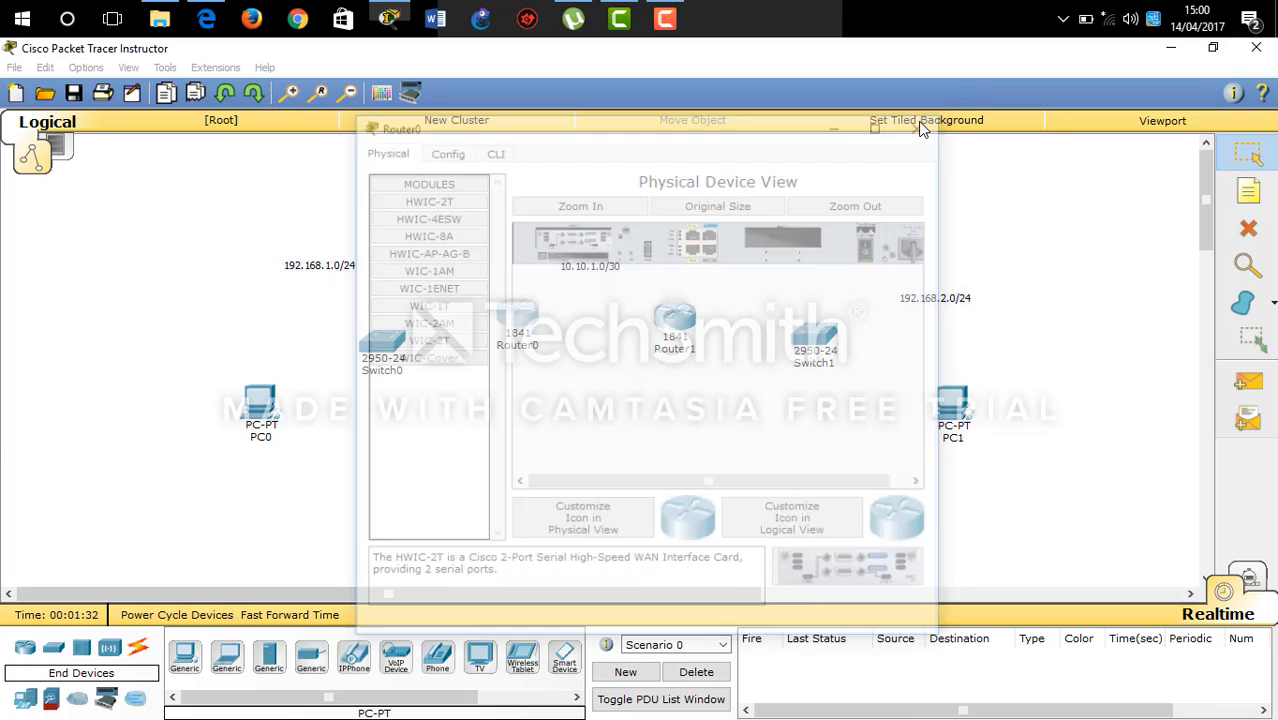
left_click(672, 320)
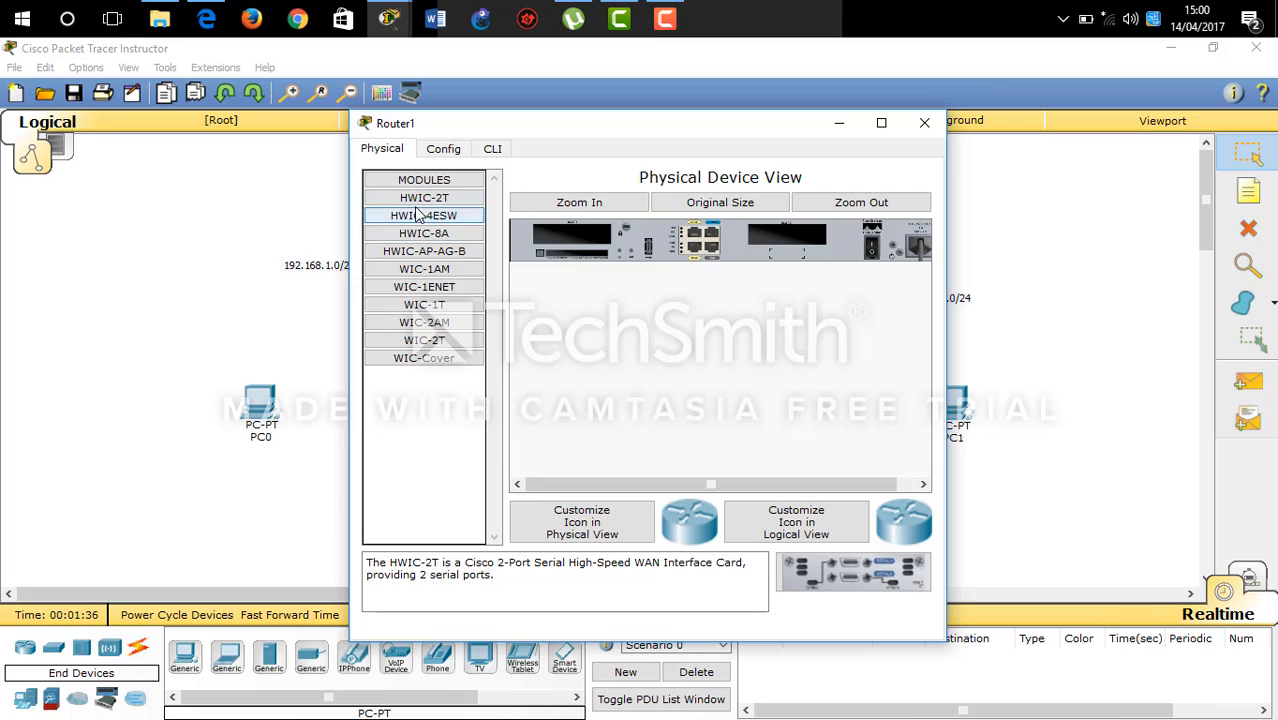
left_click_drag(422, 198, 559, 234)
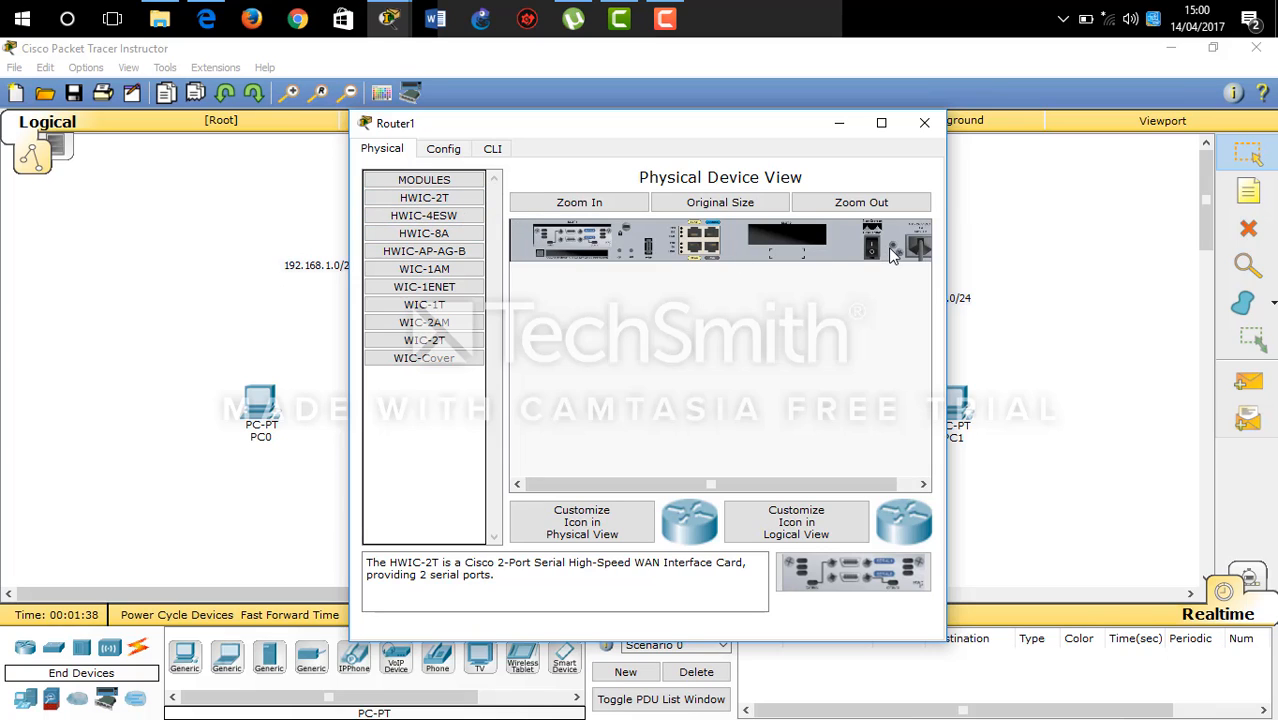
left_click(922, 122)
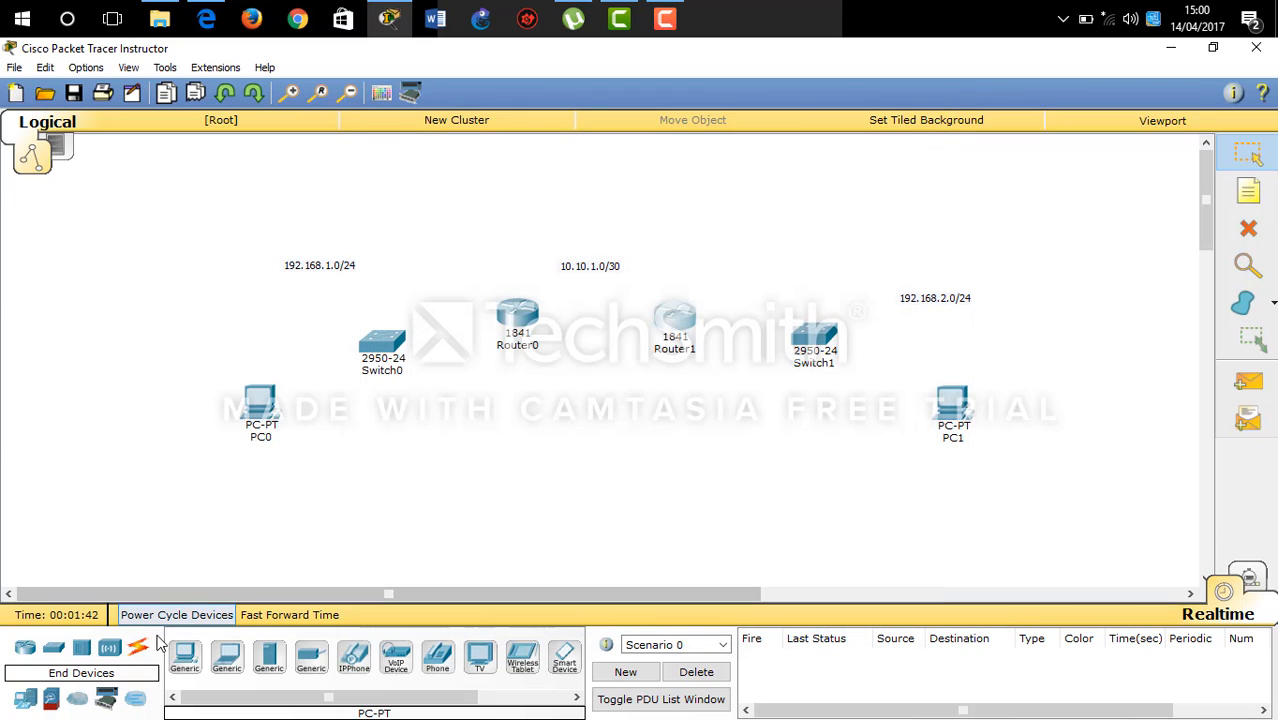
Connect PC0 to FastEthernet0/1 on Switch0 with a copper straight-through cable
left_click(140, 648)
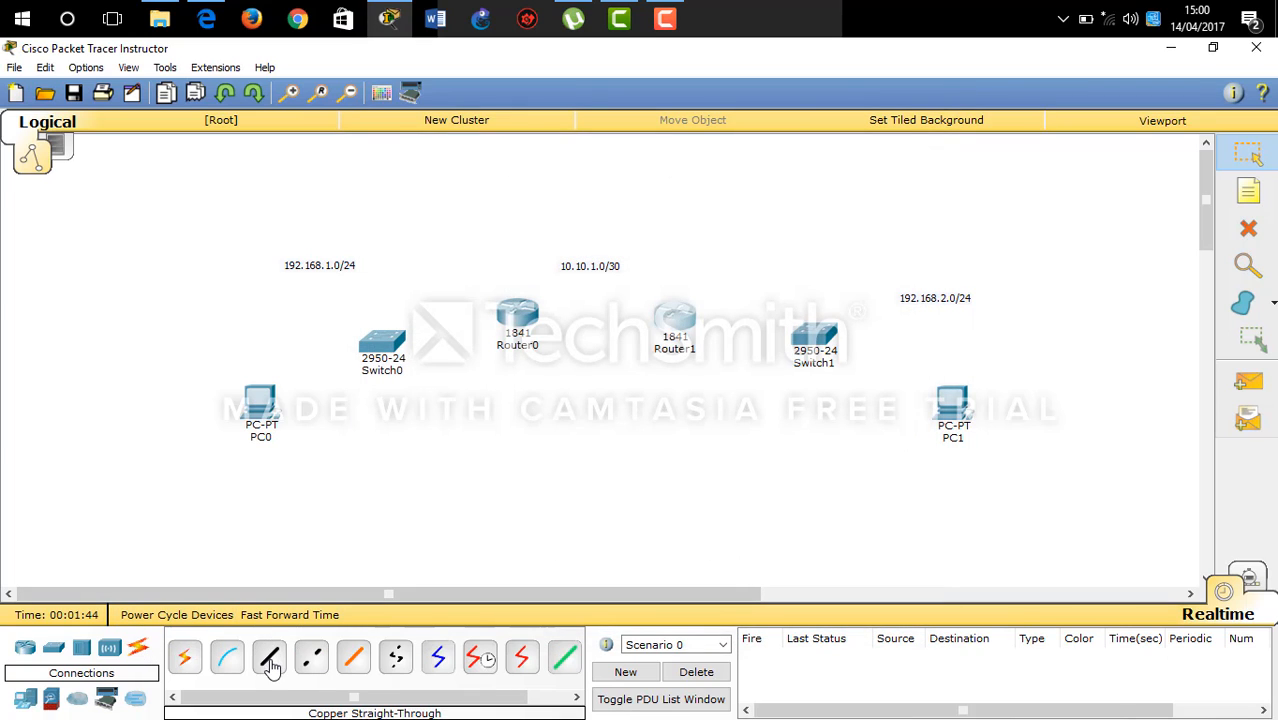
left_click(270, 665)
left_click(264, 406)
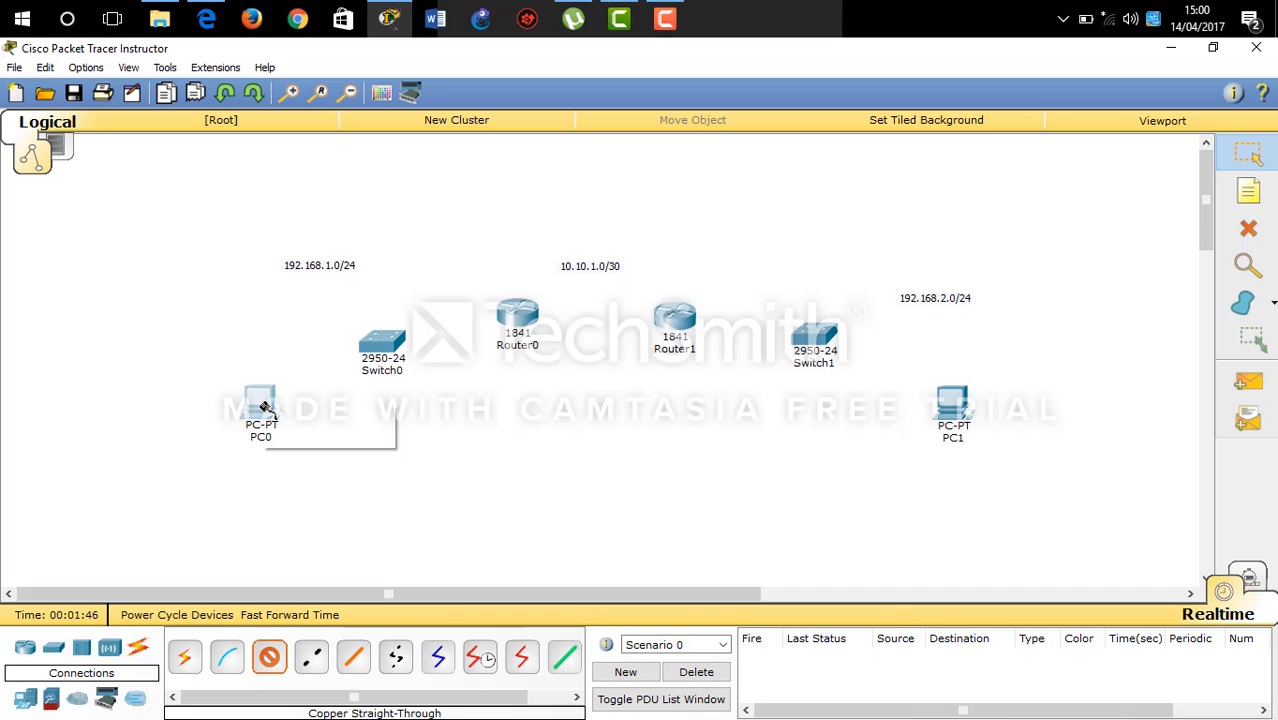
left_click(272, 434)
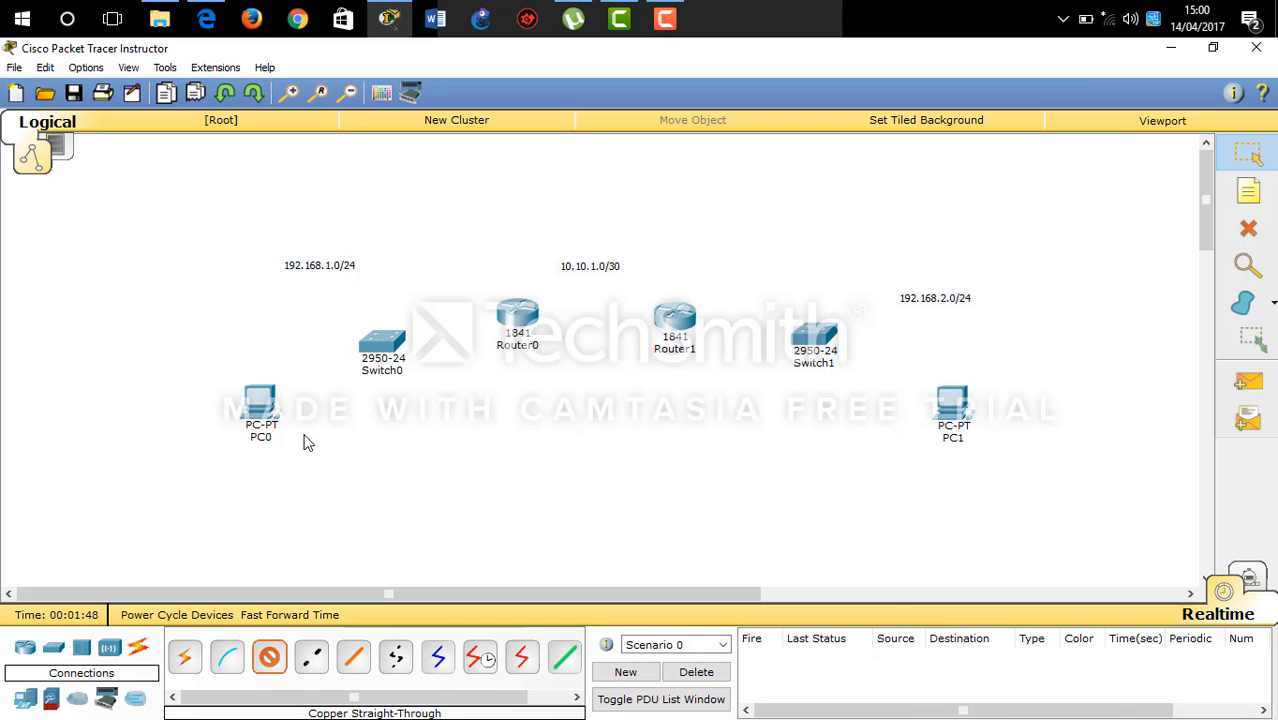
left_click(380, 342)
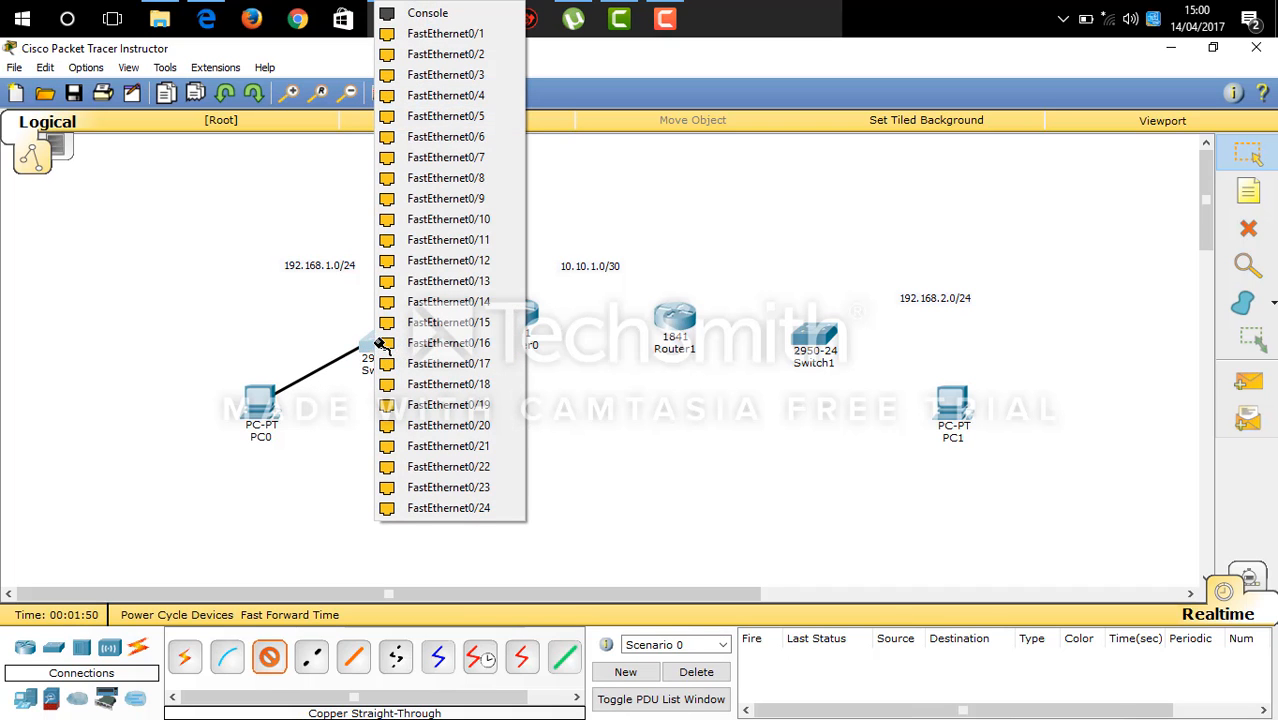
left_click(490, 36)
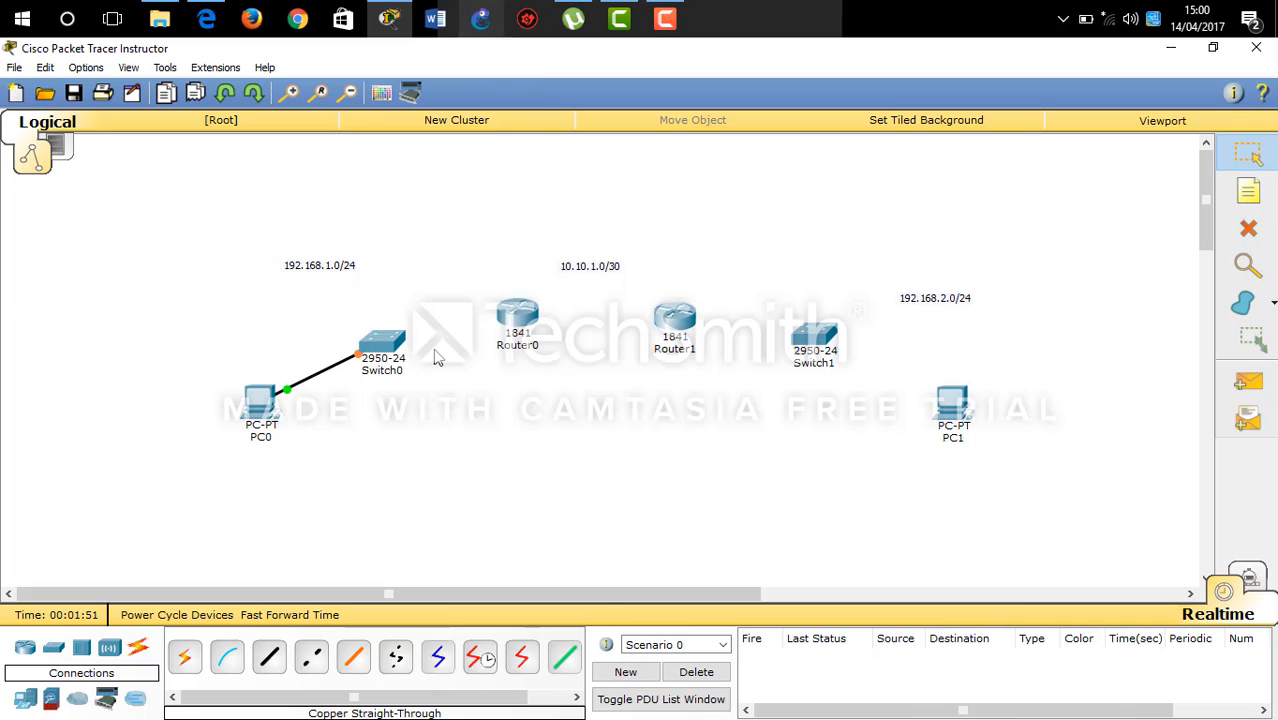
Connect Switch0 to FastEthernet0/0 on Router0 with a copper straight-through cable
left_click(272, 657)
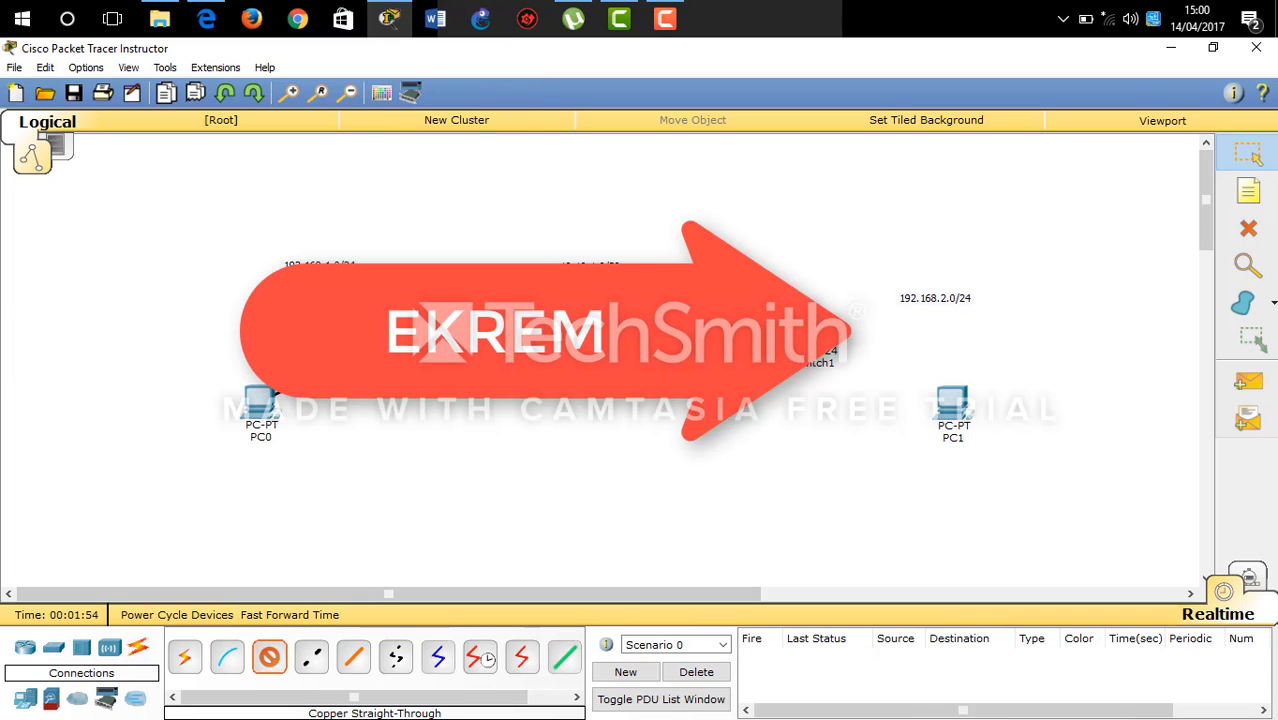
left_click(380, 342)
left_click(487, 37)
left_click(515, 316)
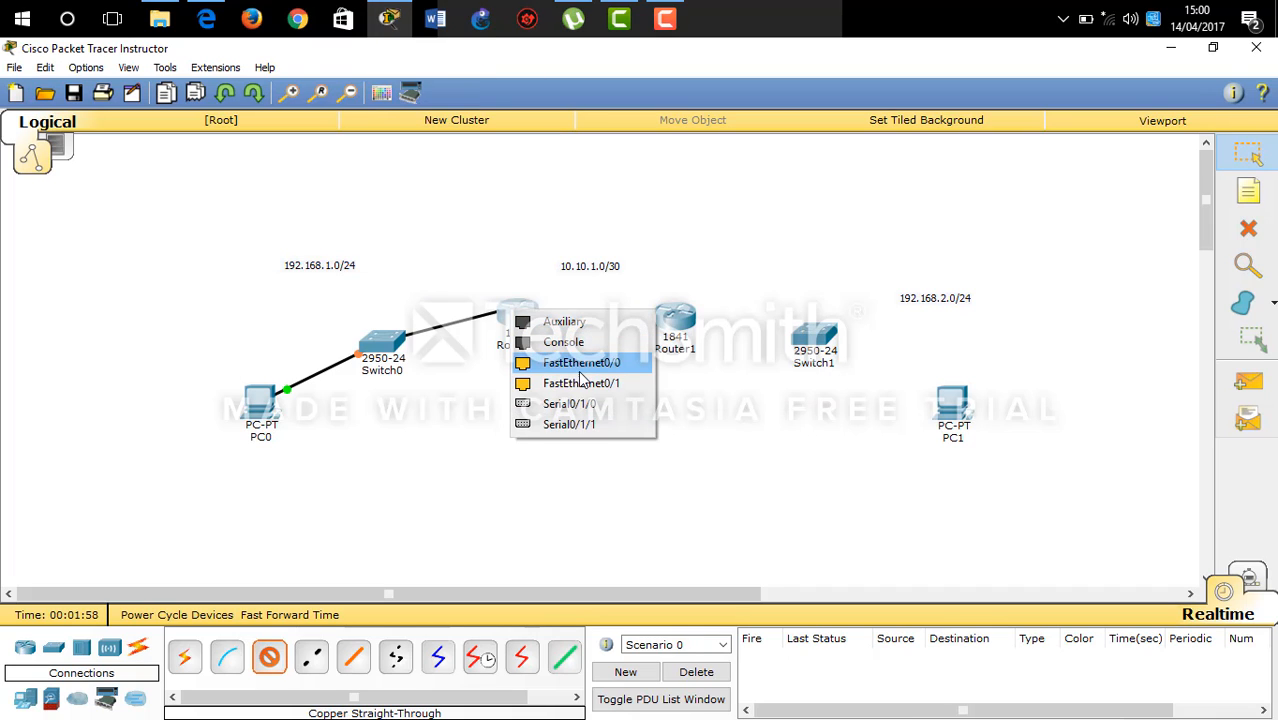
left_click(579, 364)
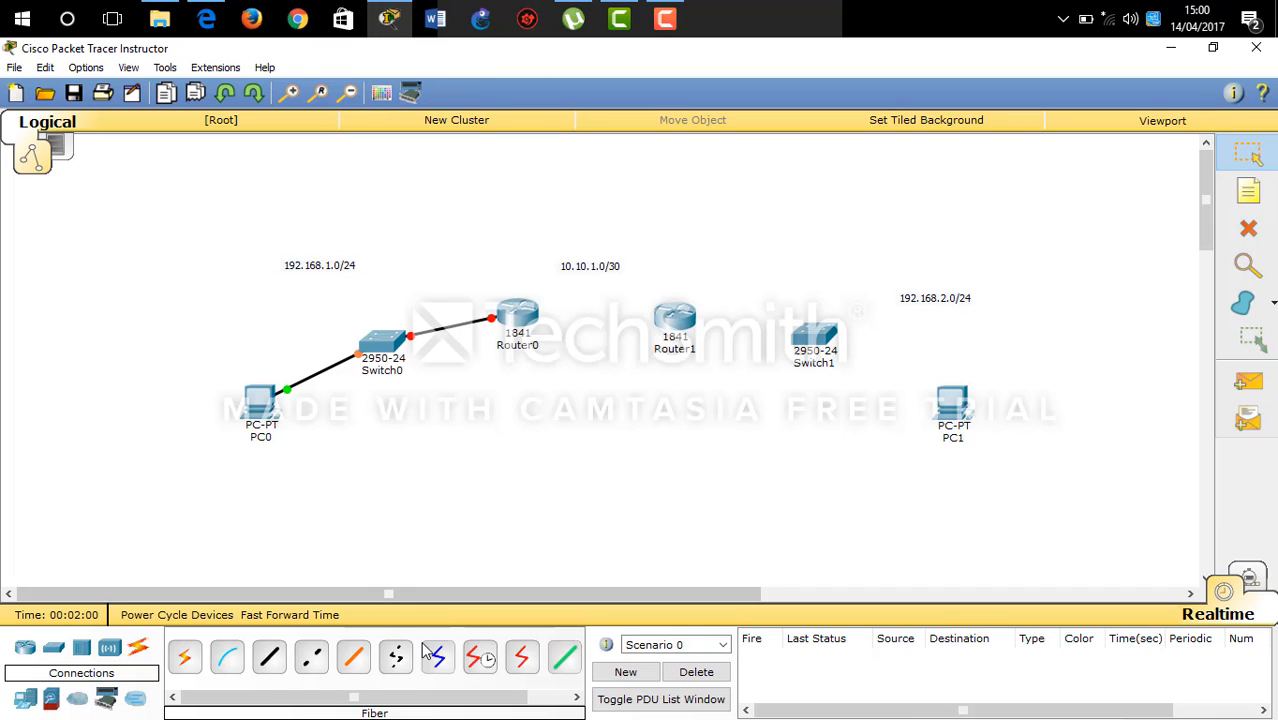
Link Serial0/1/0 on Router0 to Serial0/1/0 on Router1 with a Serial DCE cable
left_click(481, 658)
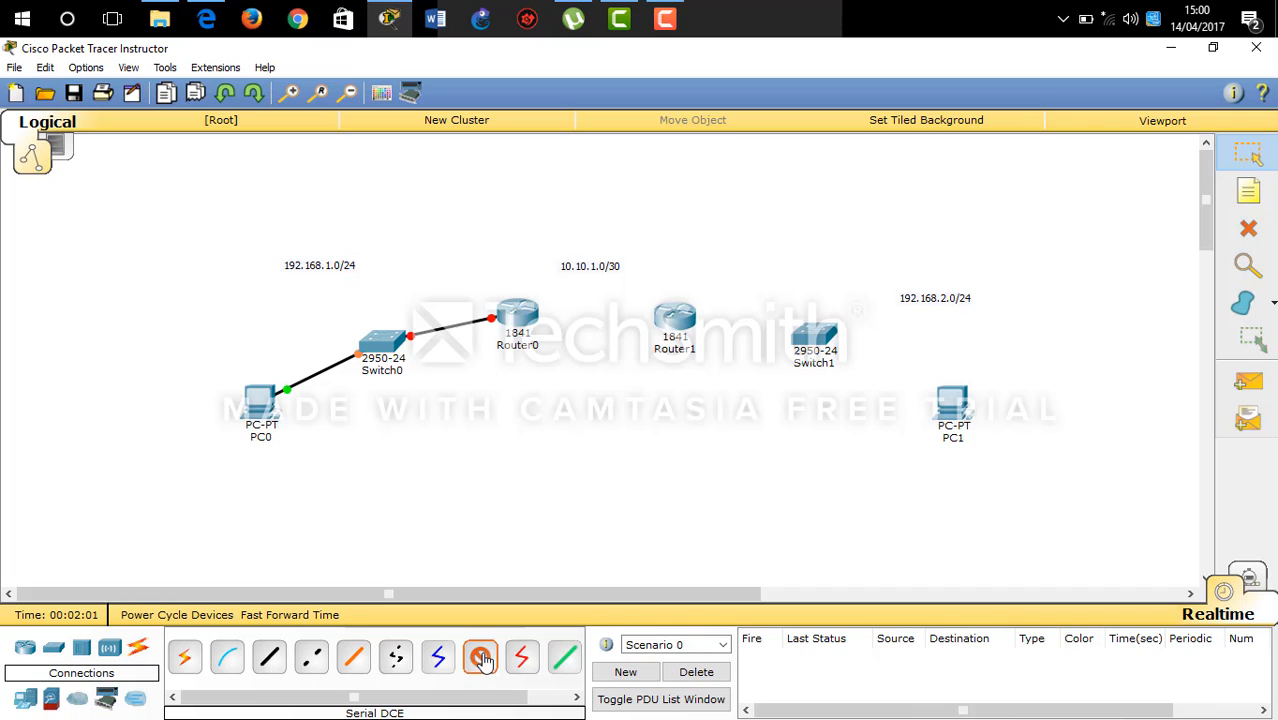
left_click(524, 317)
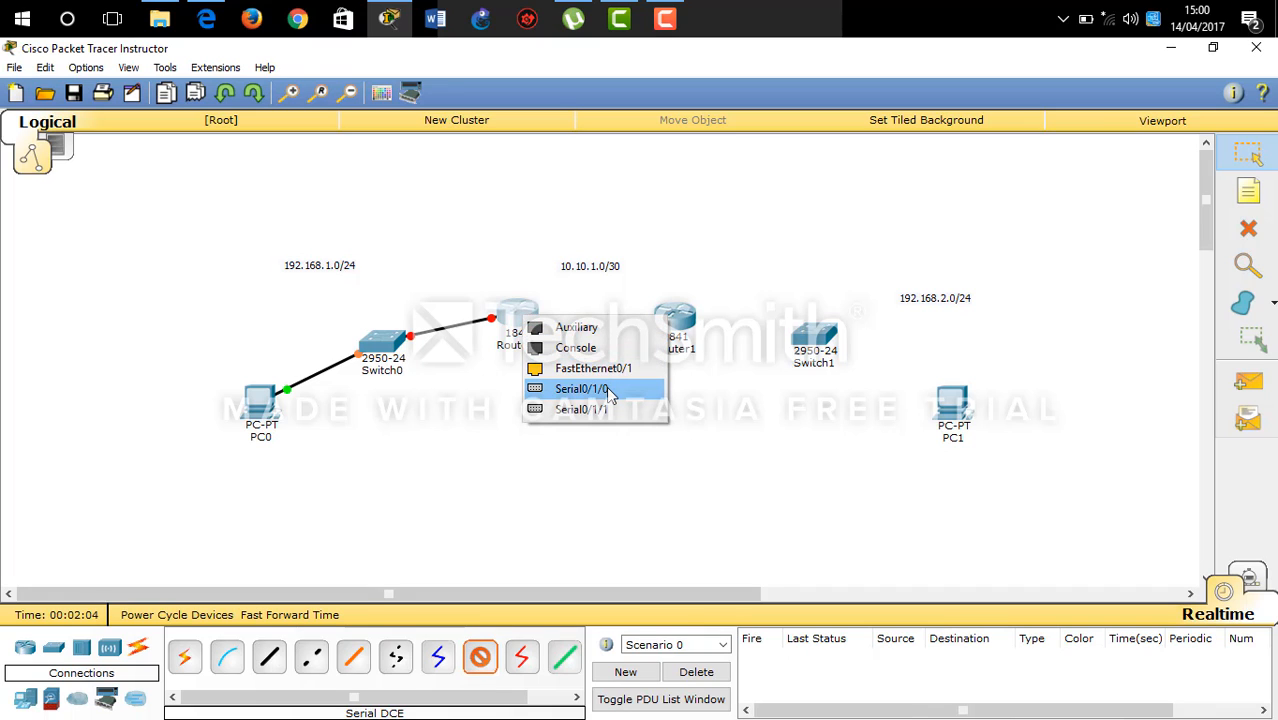
left_click(638, 388)
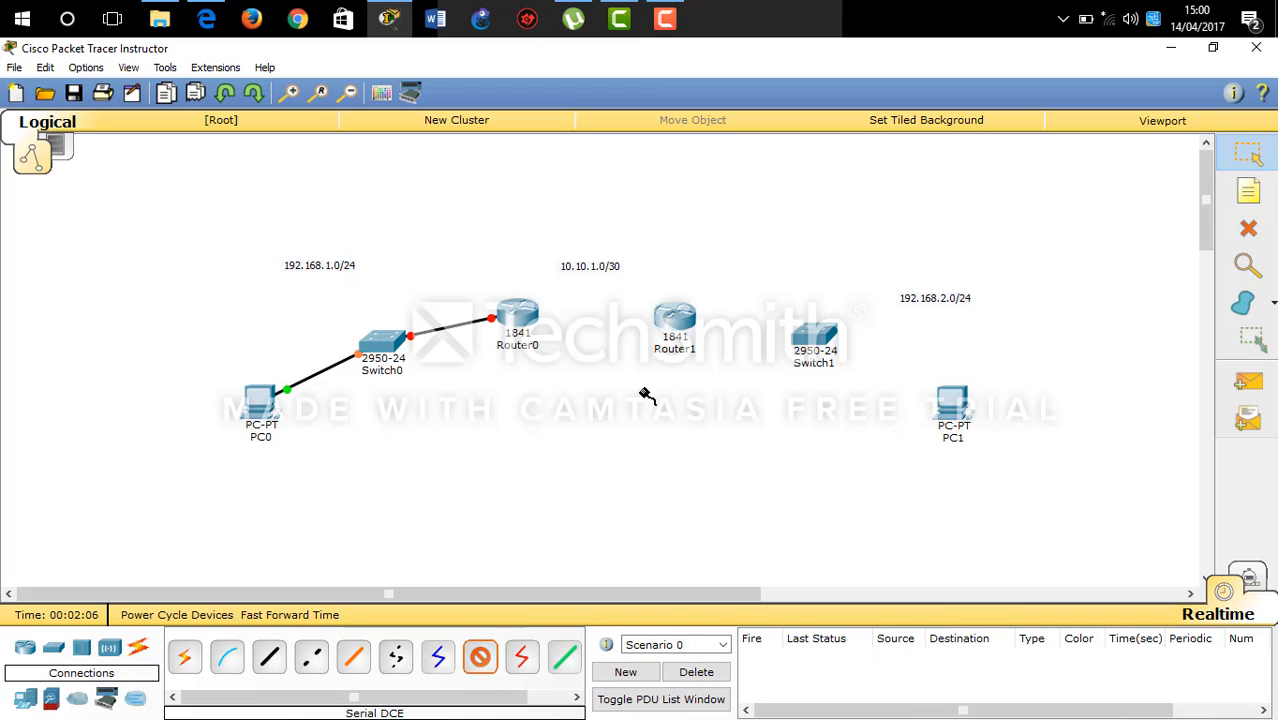
left_click(668, 322)
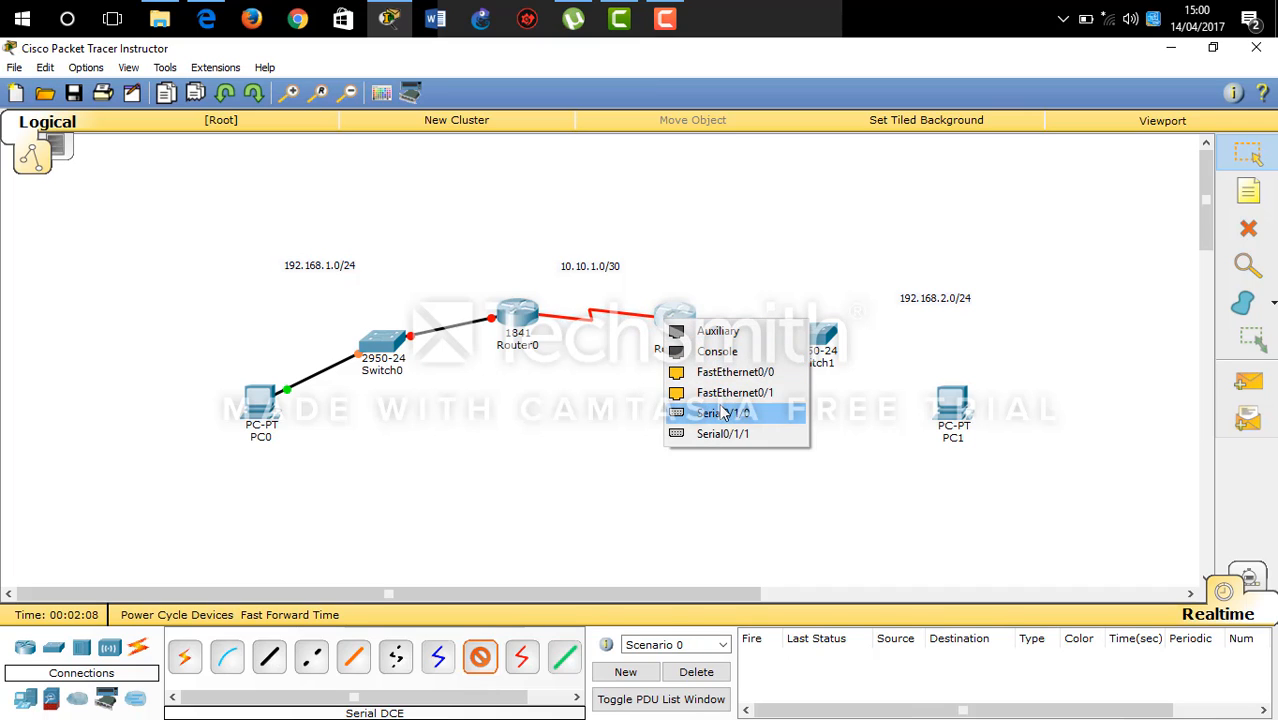
left_click(722, 410)
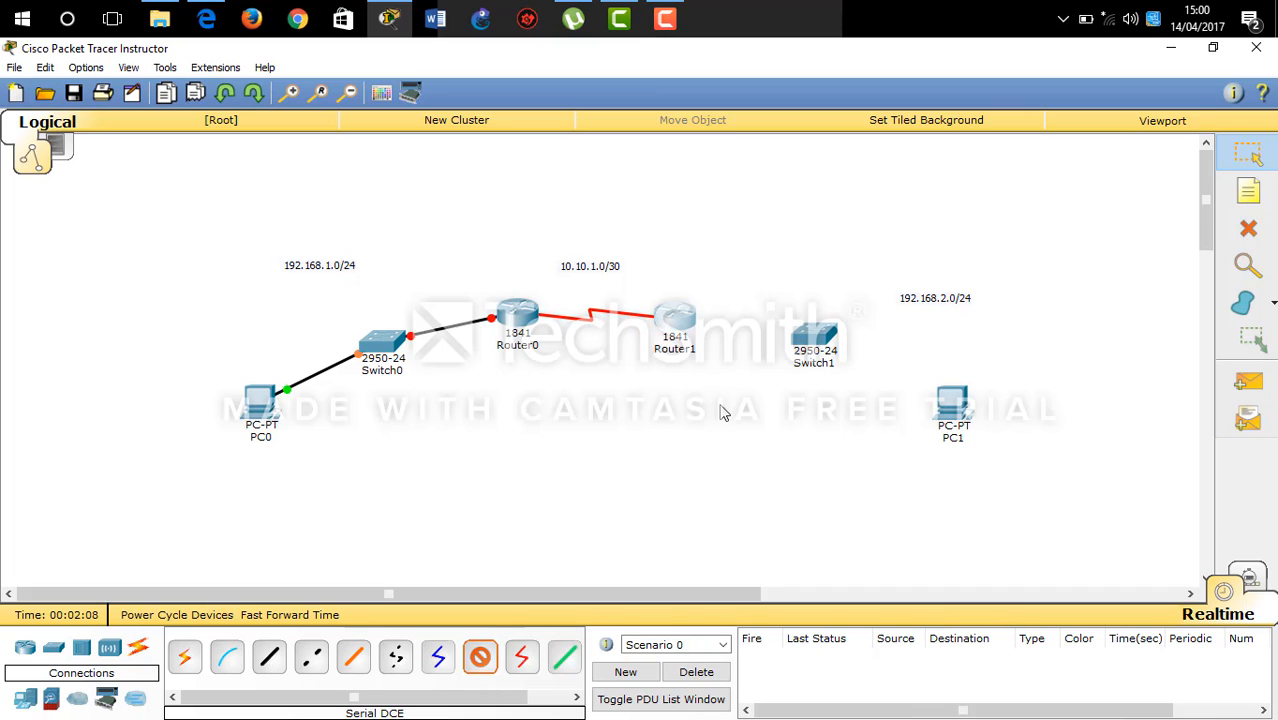
Connect FastEthernet0/0 on Router1 to FastEthernet0/1 on Switch1 with a copper straight-through cable
left_click(269, 657)
left_click(671, 314)
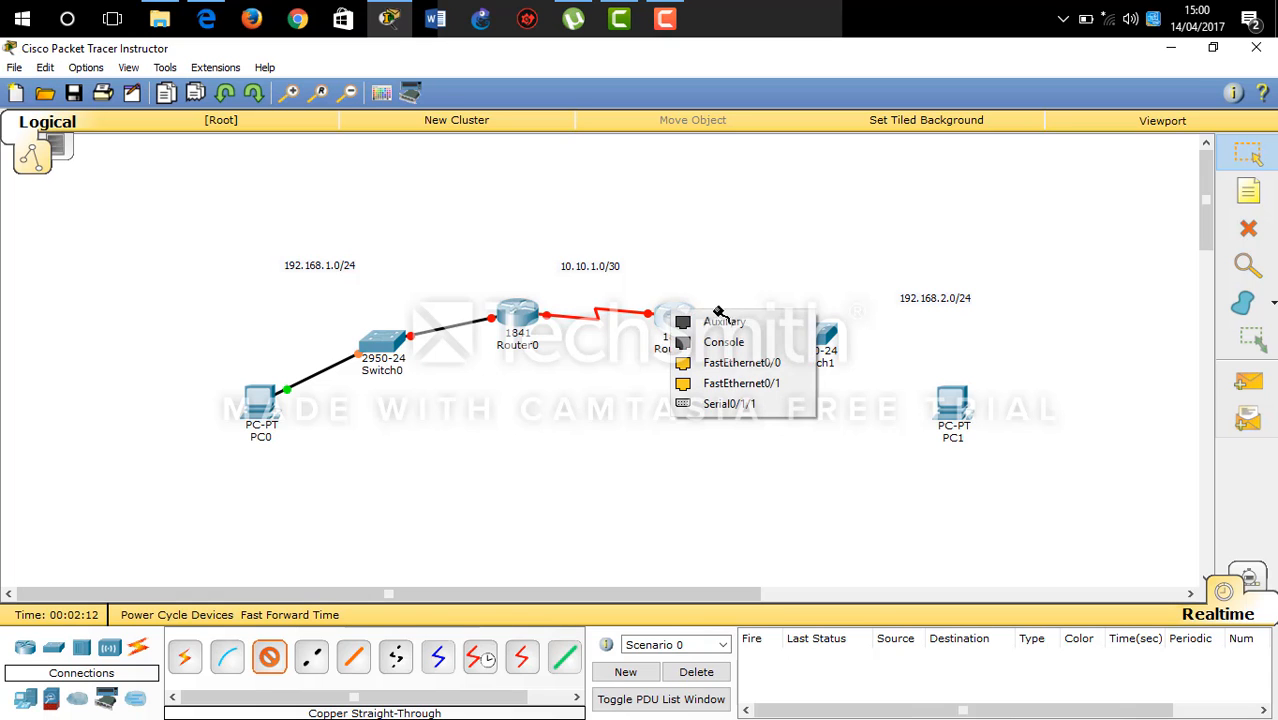
left_click(750, 364)
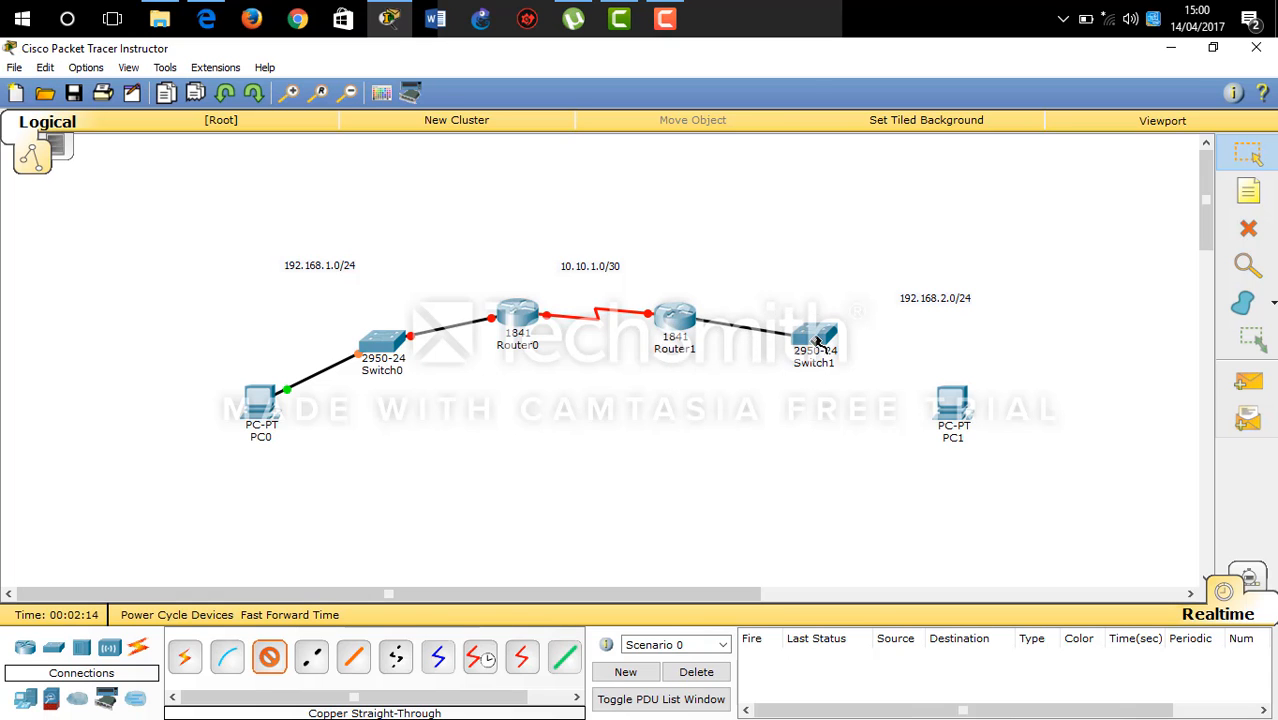
left_click(818, 340)
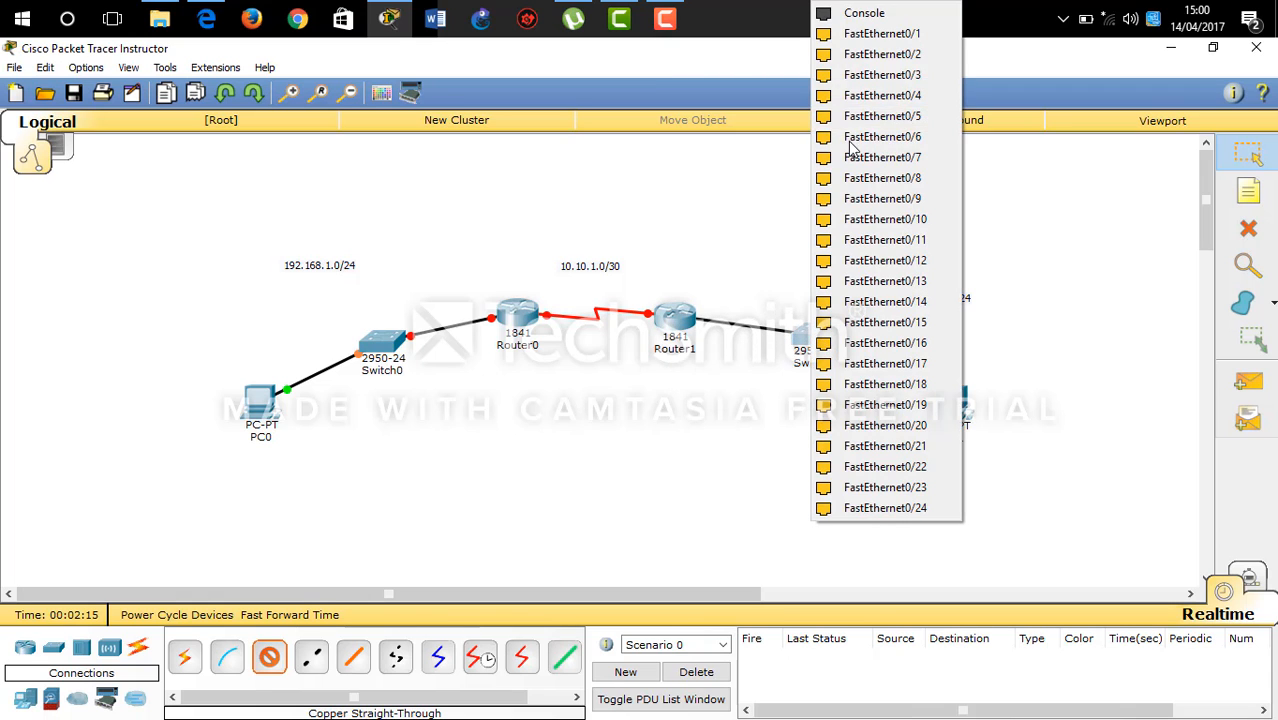
left_click(860, 34)
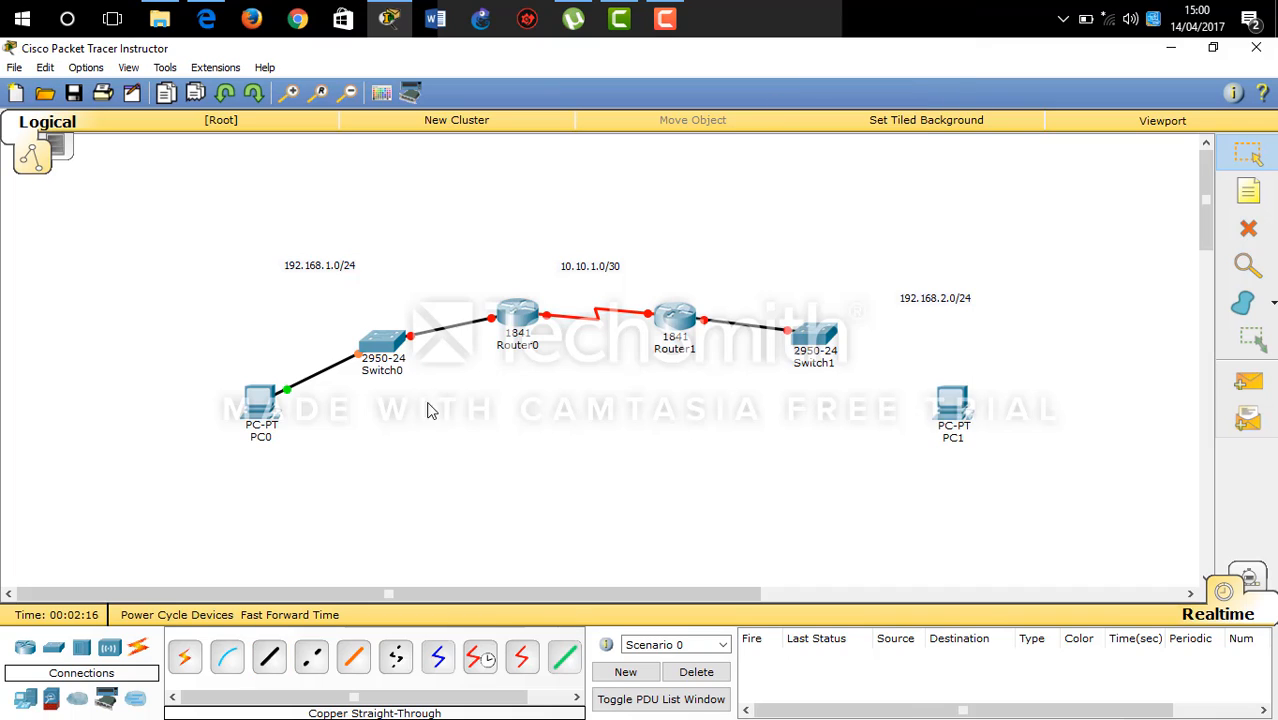
Connect FastEthernet0/2 on Switch1 to FastEthernet0 on PC1 with a copper straight-through cable
left_click(268, 657)
left_click(816, 336)
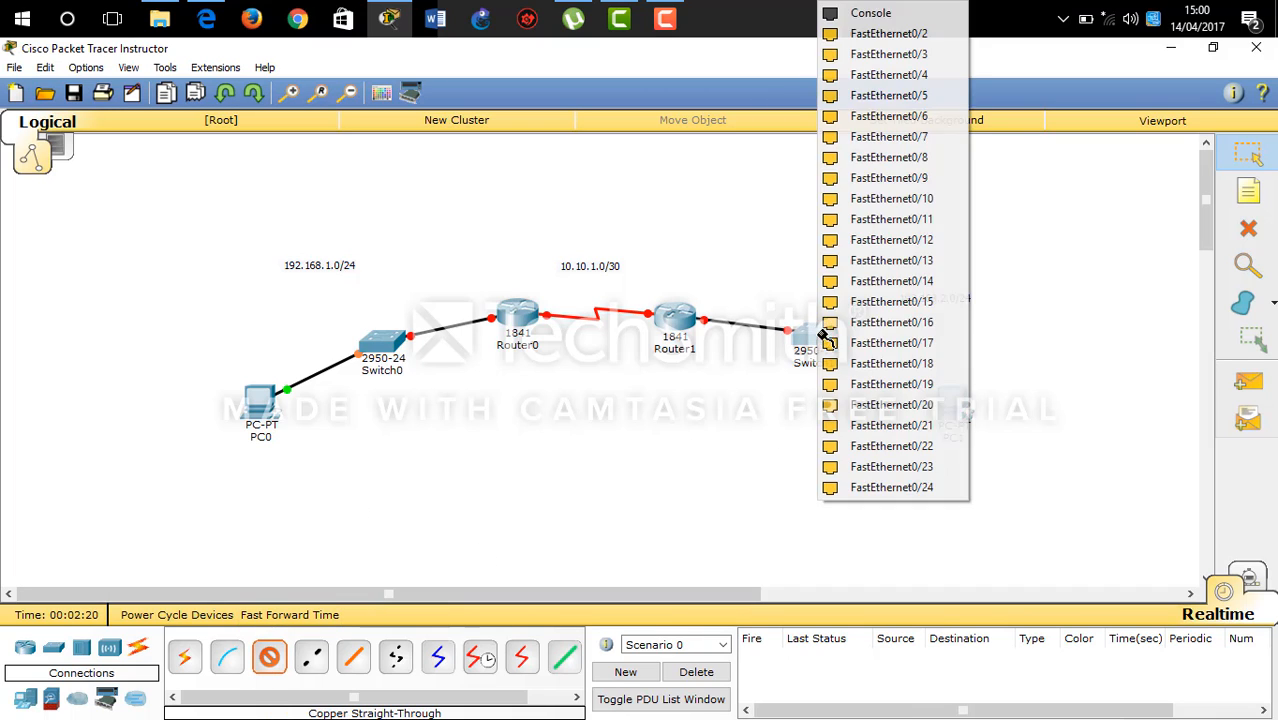
left_click(922, 36)
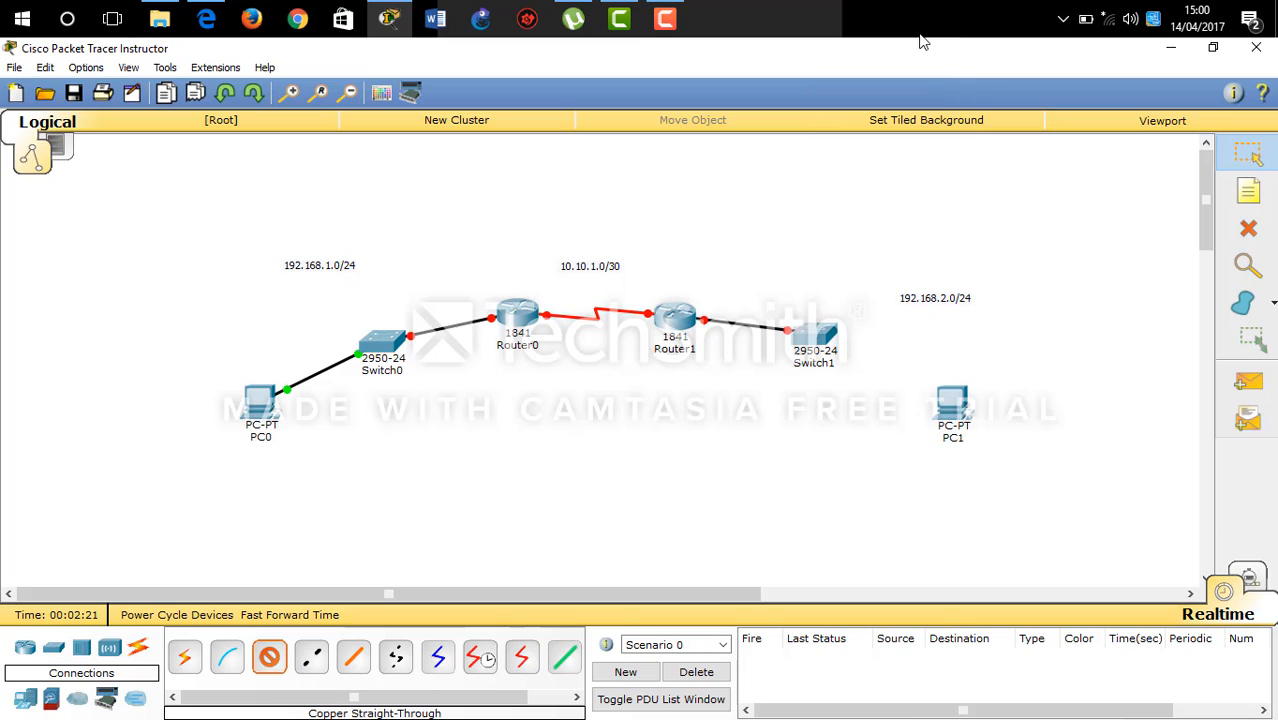
left_click(953, 398)
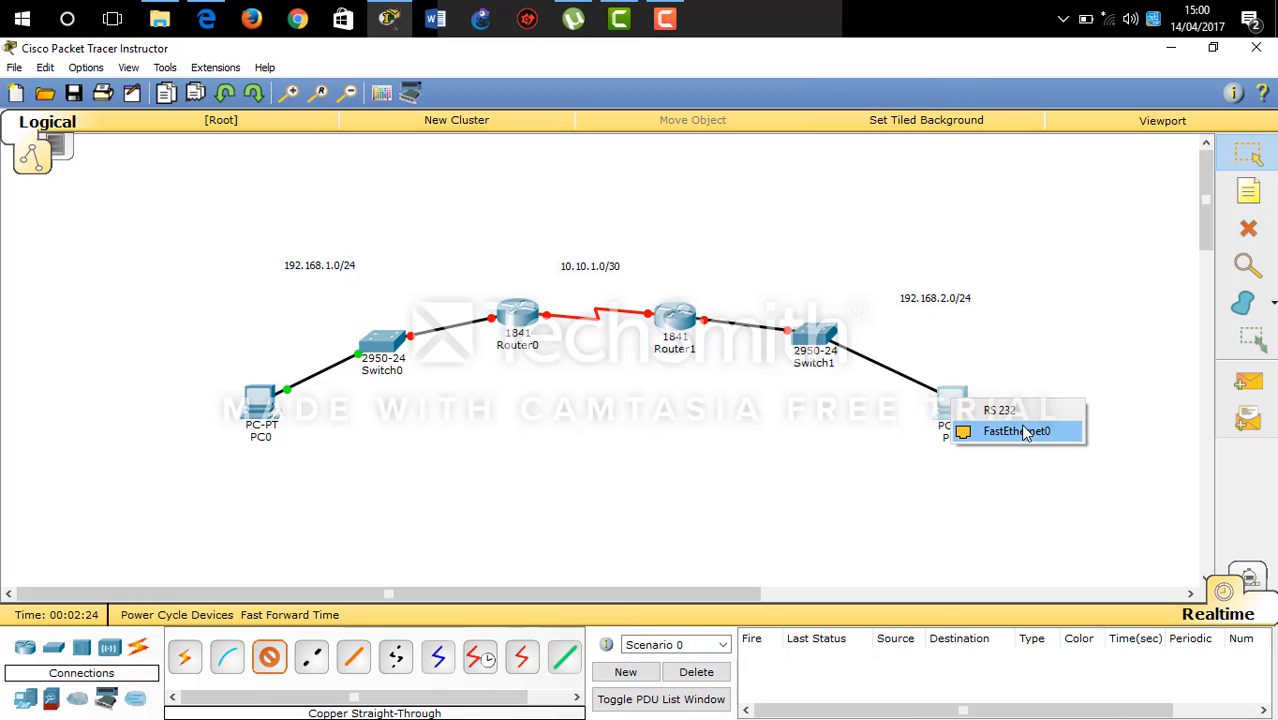
left_click(1019, 431)
Add address notes beside Router0: .254 on the Switch0 side and .1 on the serial link side
left_click(1222, 188)
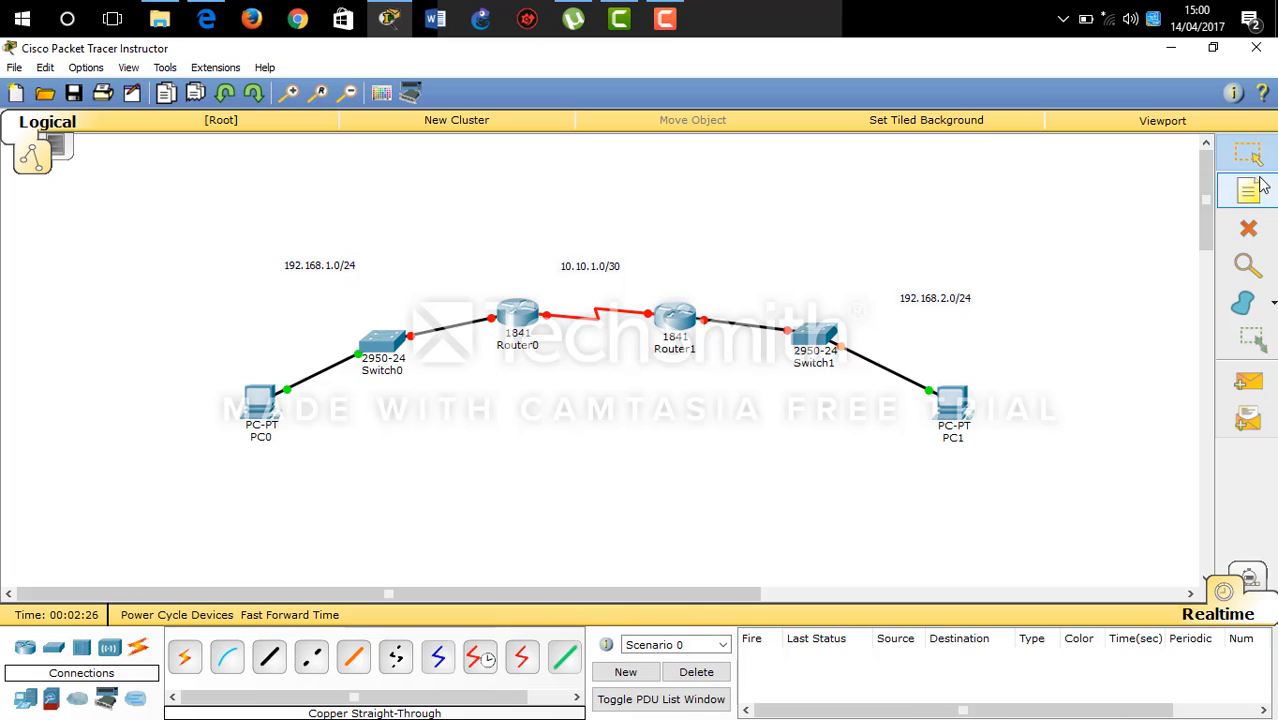
left_click(471, 299)
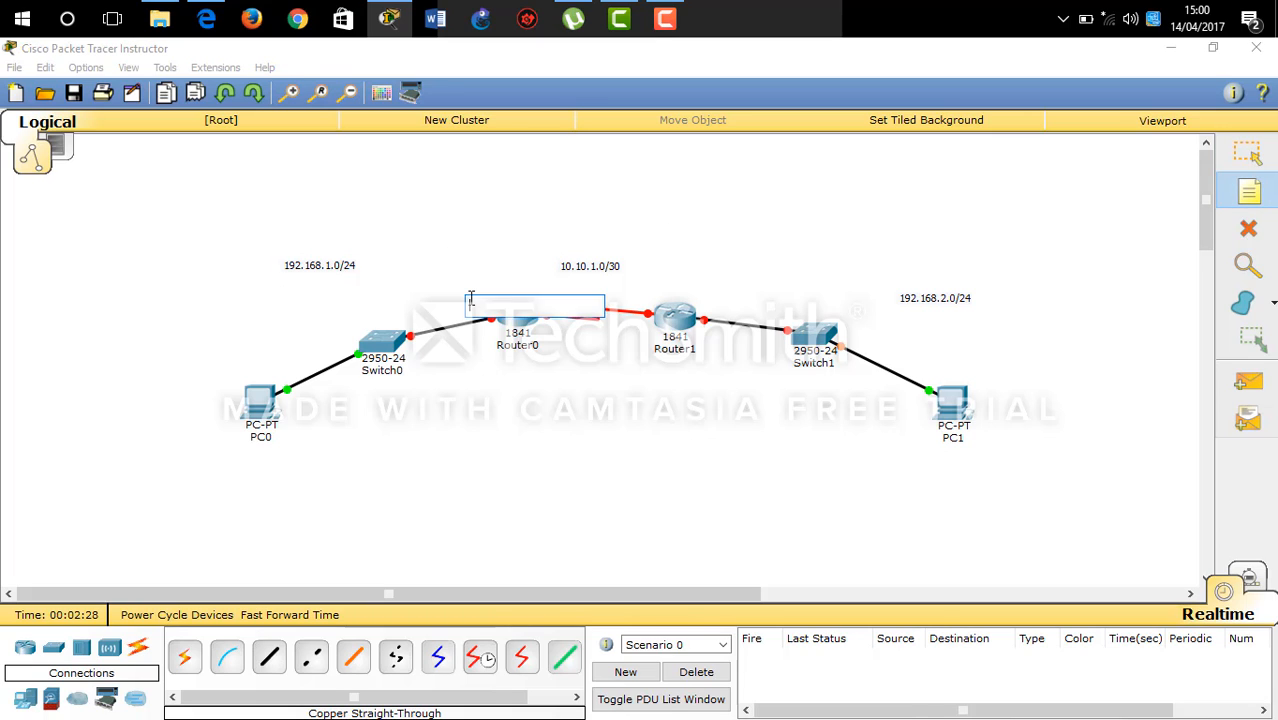
type(".254")
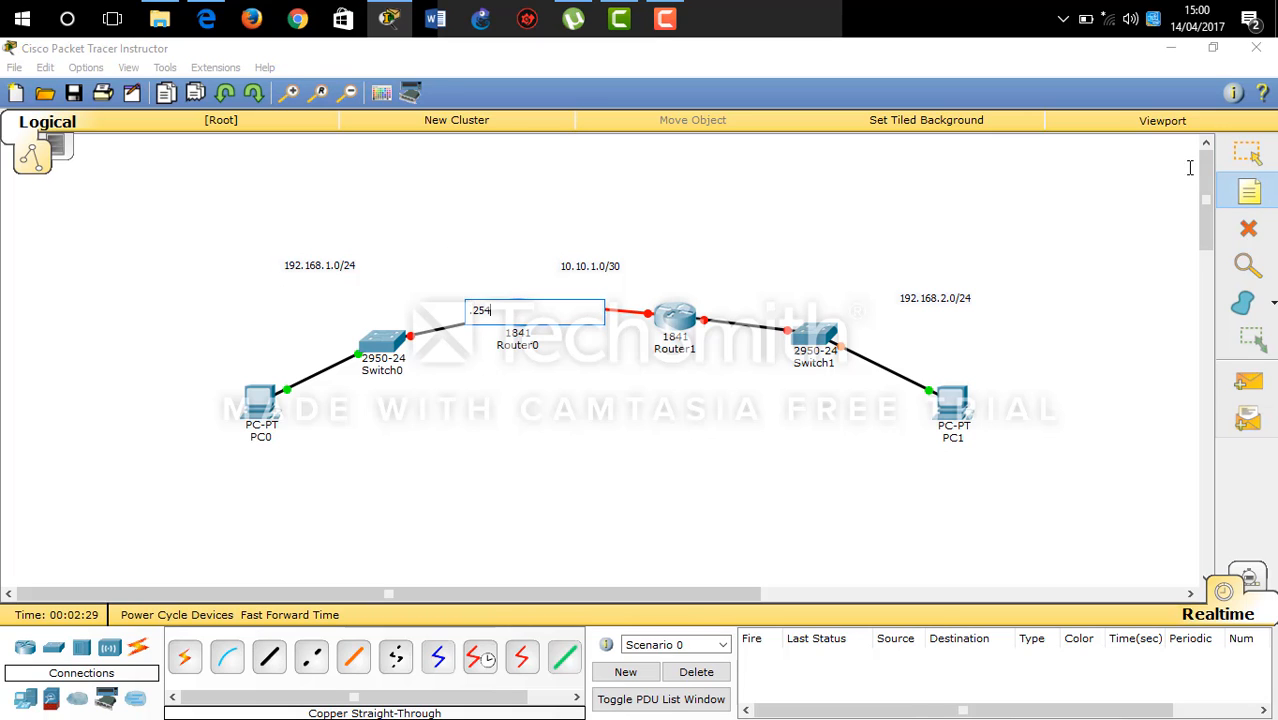
left_click(1233, 203)
left_click(546, 295)
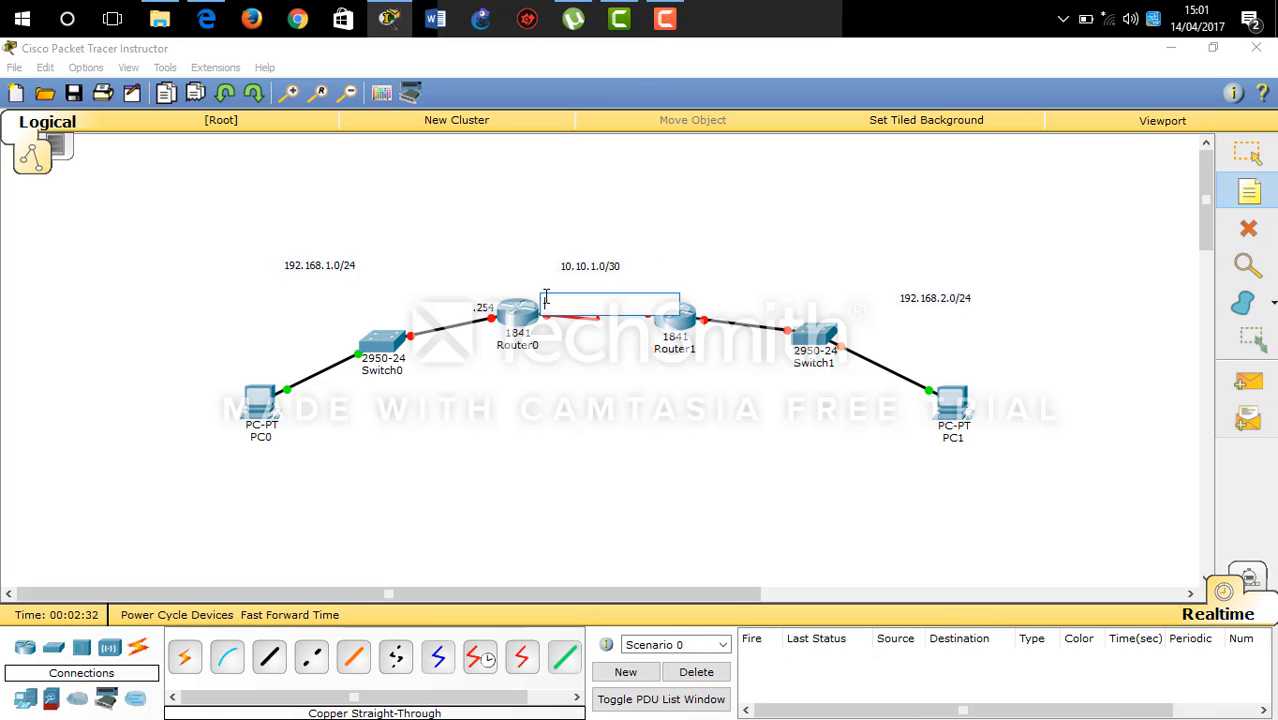
type(".1")
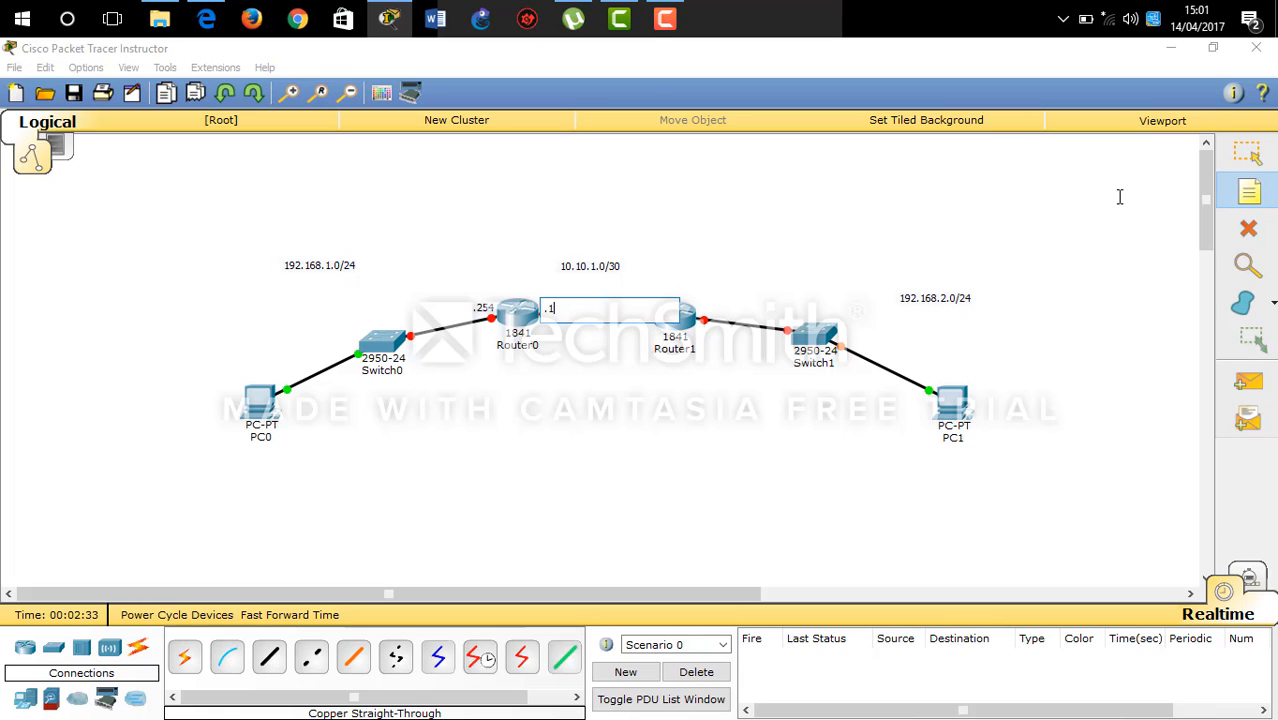
Add address notes beside Router1: .2 on the serial link side and .254 on the Switch1 side
left_click(1228, 200)
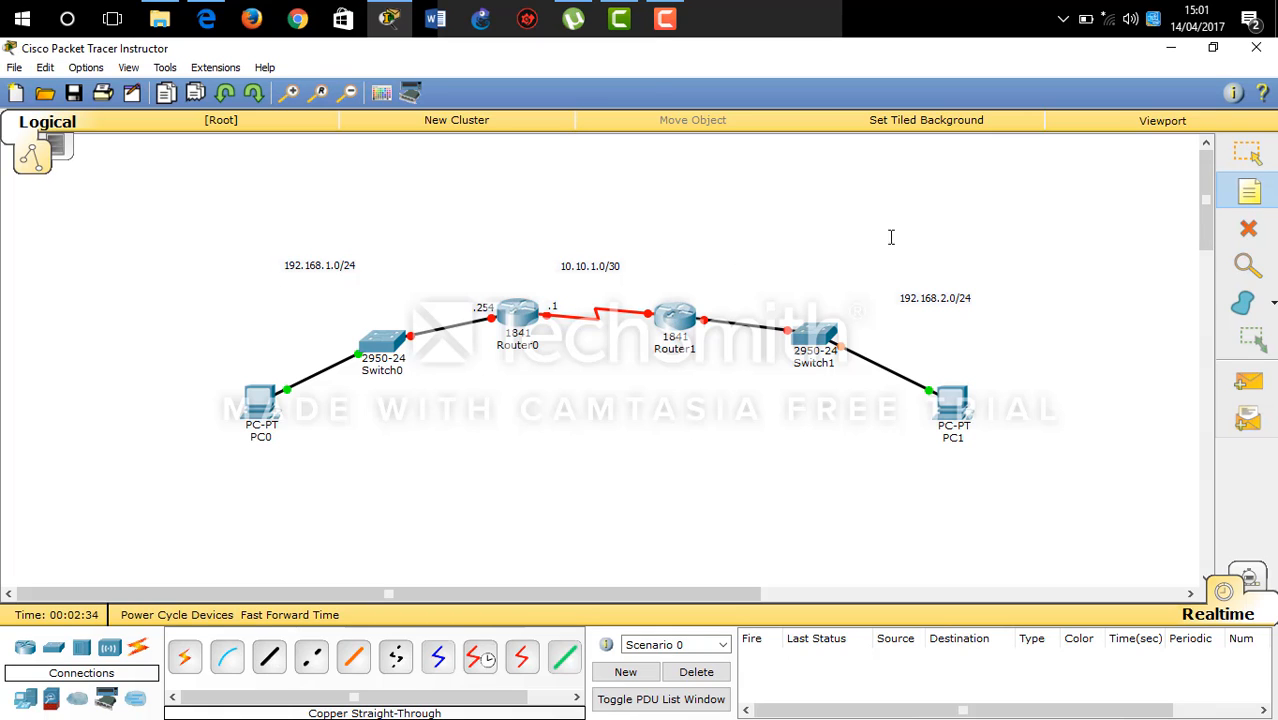
left_click(645, 296)
type(".2")
left_click(1247, 193)
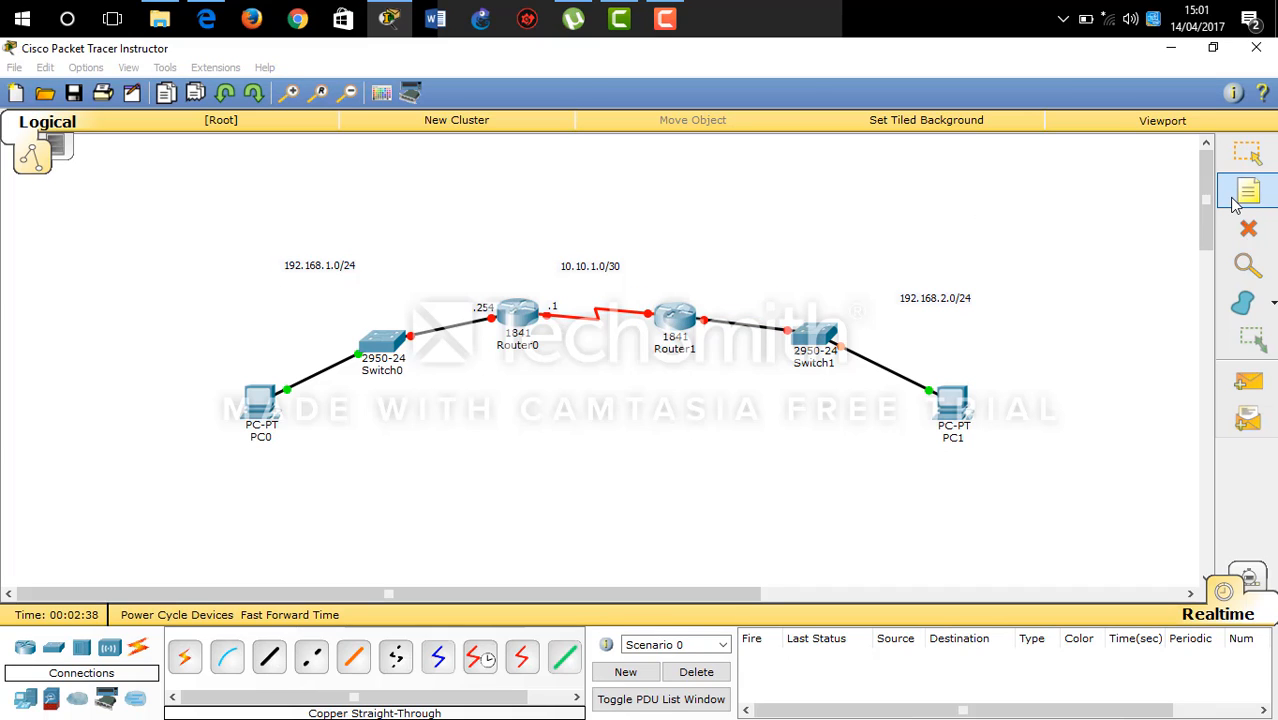
left_click(705, 293)
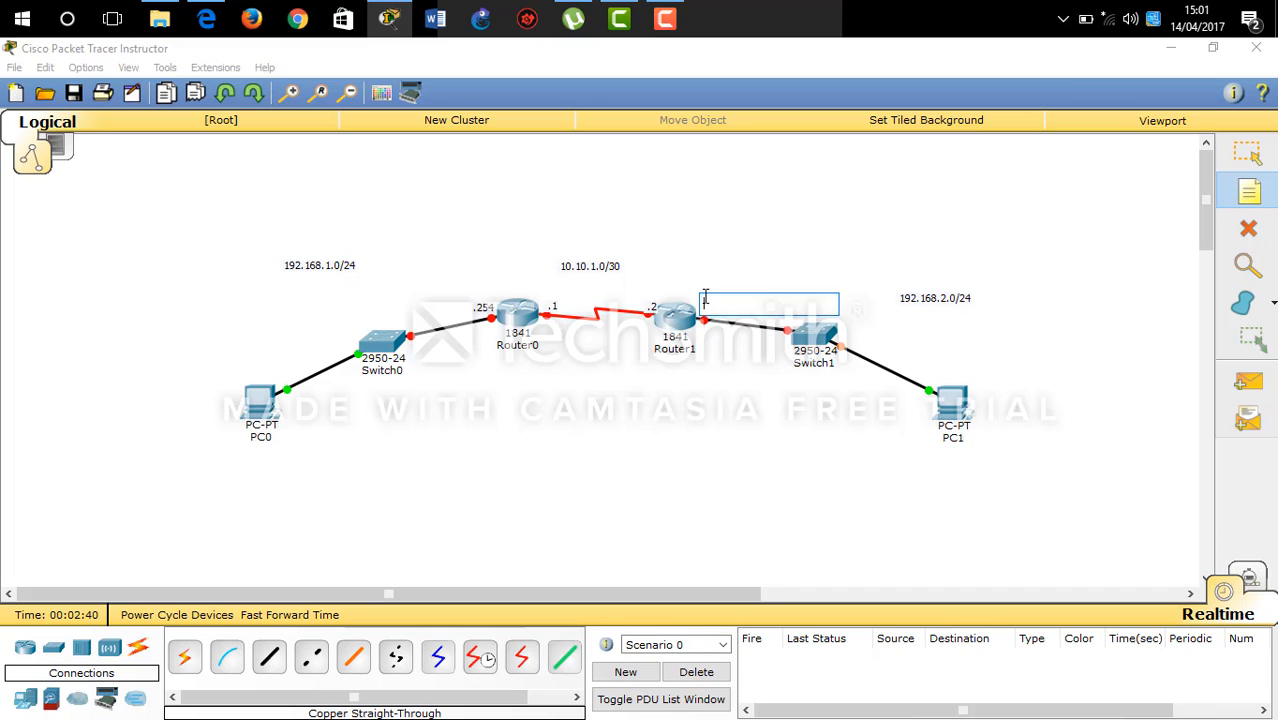
type(".254")
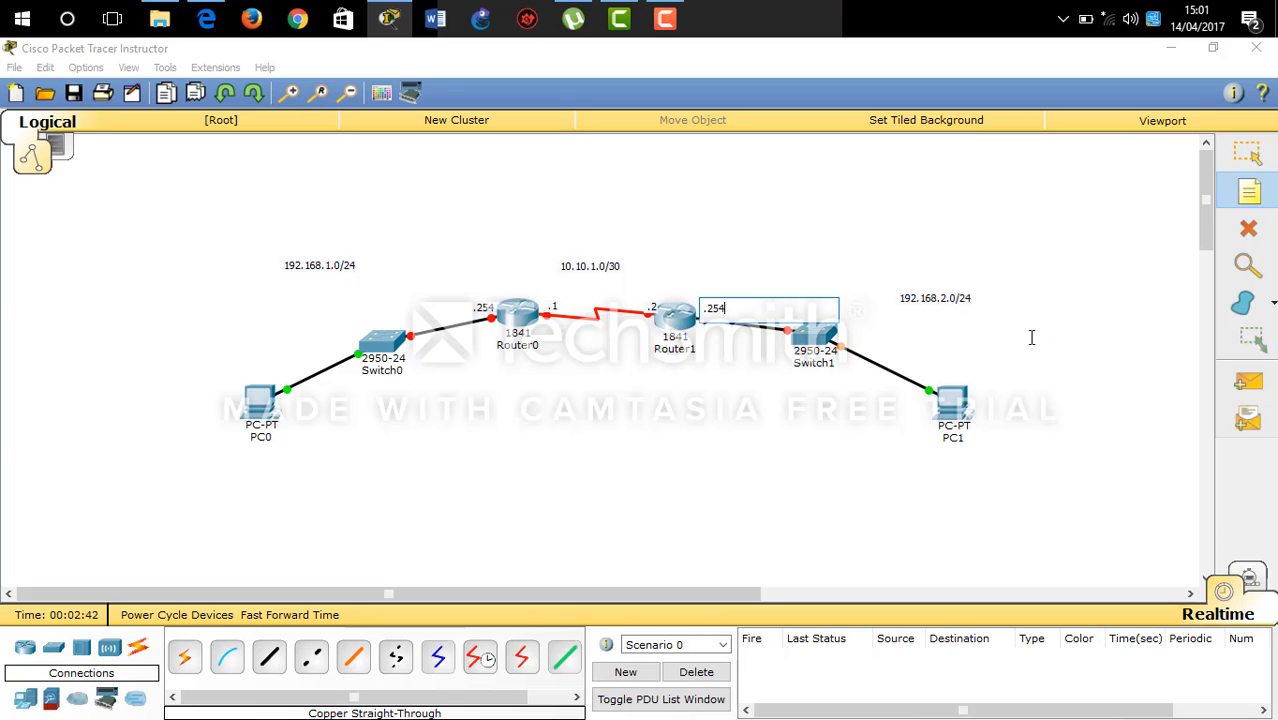
left_click(1247, 191)
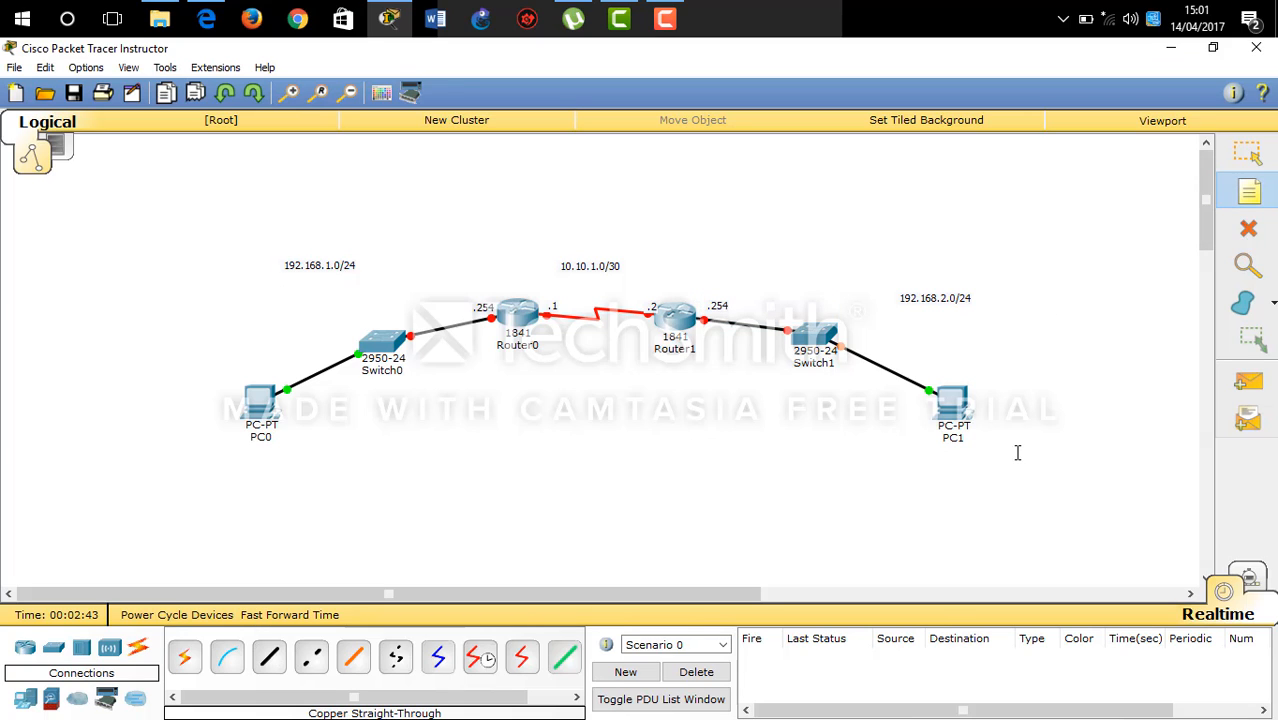
Add host address notes under the PCs: .2 below PC1 and .1 below PC0
left_click(955, 461)
type(".2")
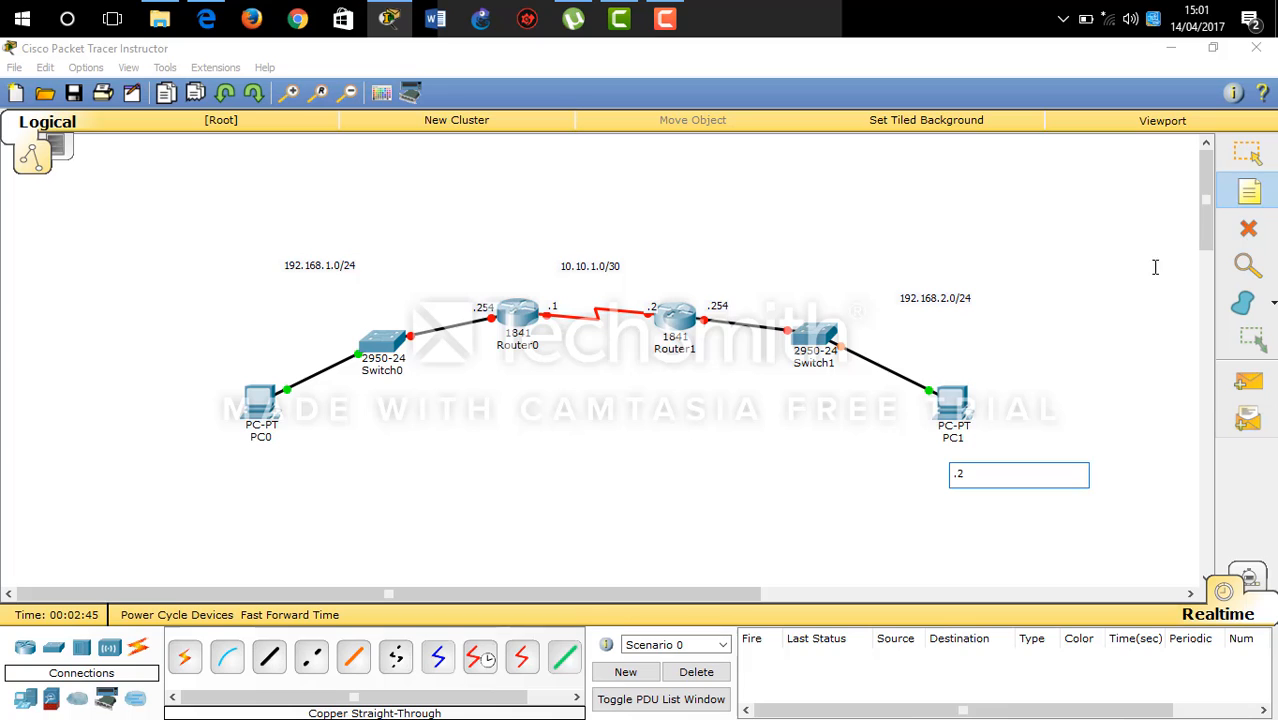
left_click(1230, 191)
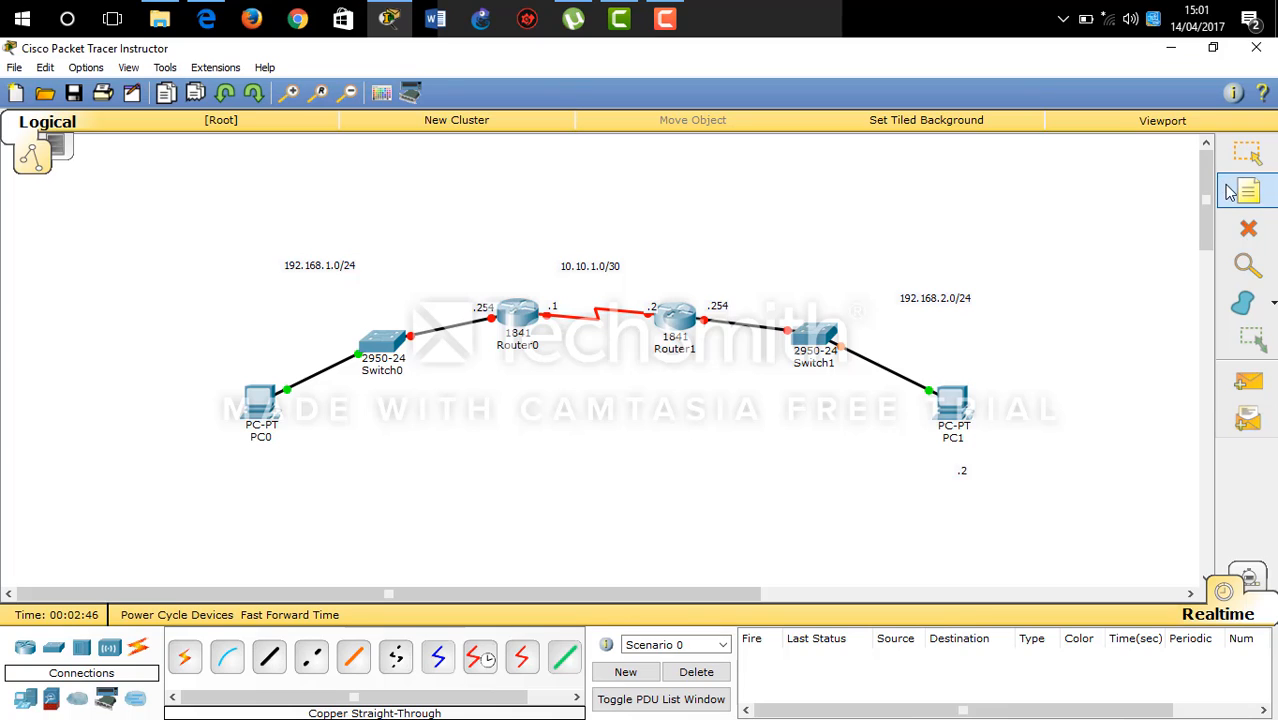
left_click(257, 455)
type(".1")
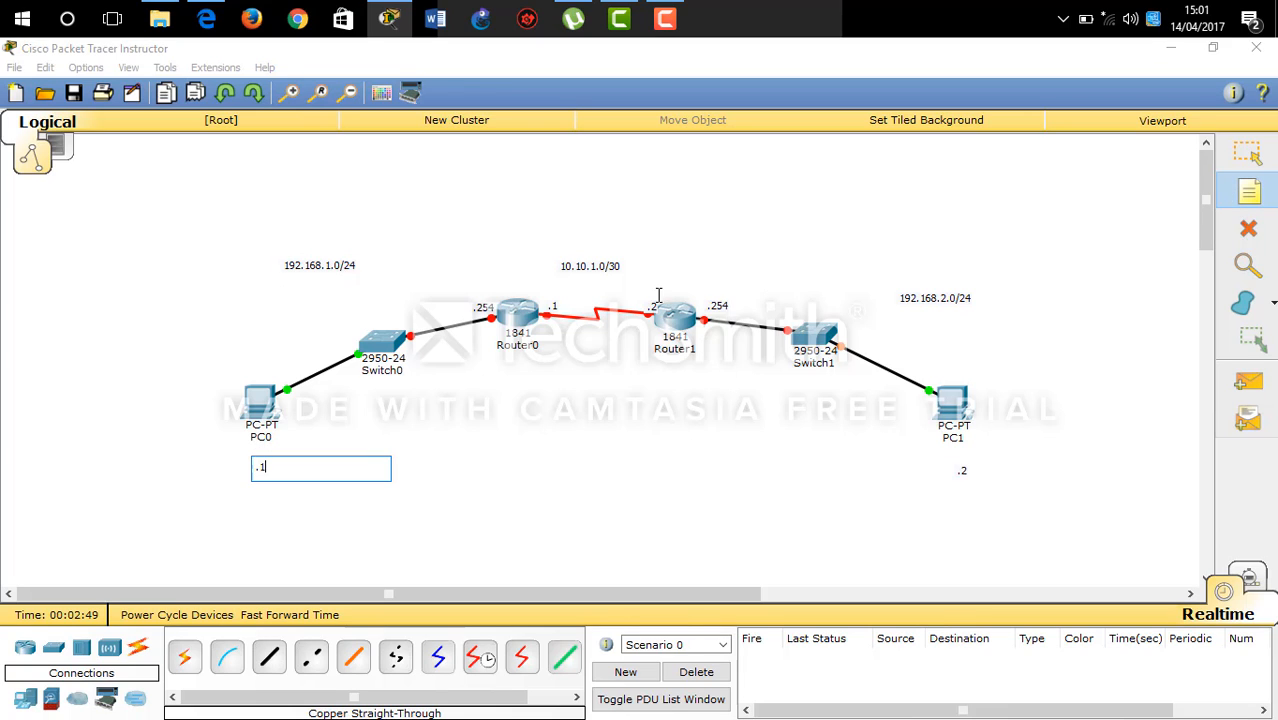
left_click(1051, 279)
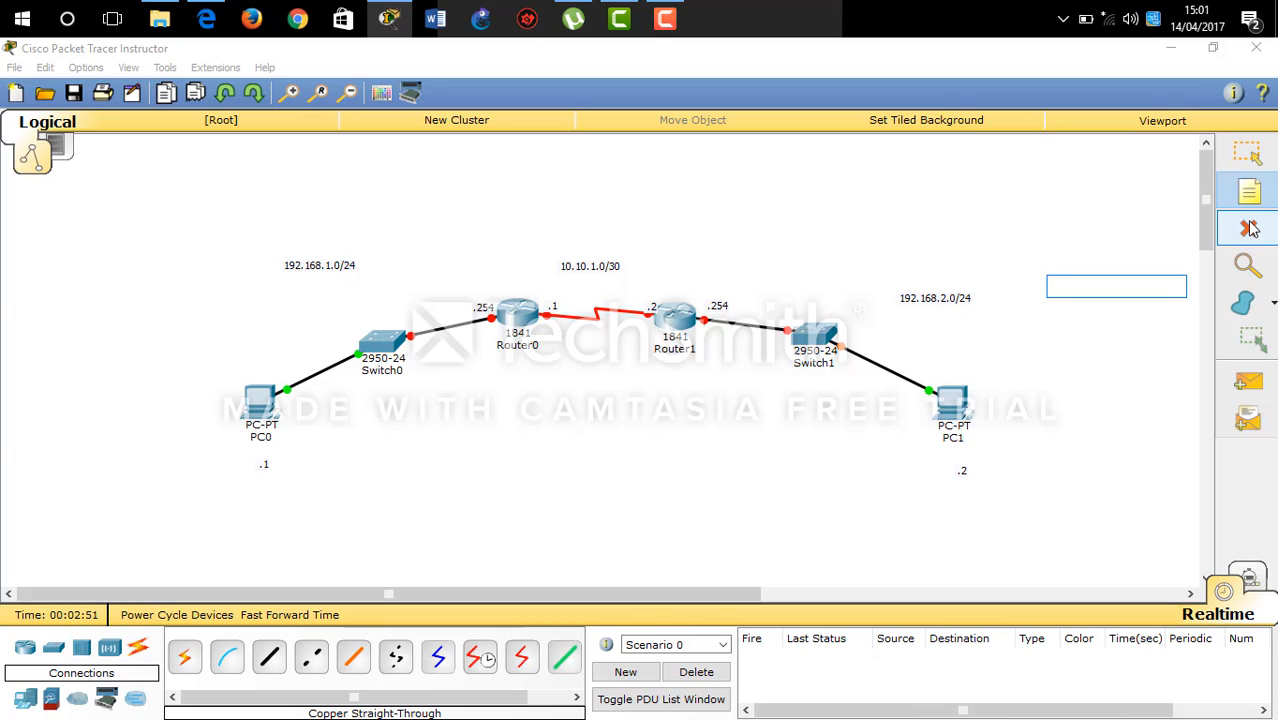
left_click(1250, 228)
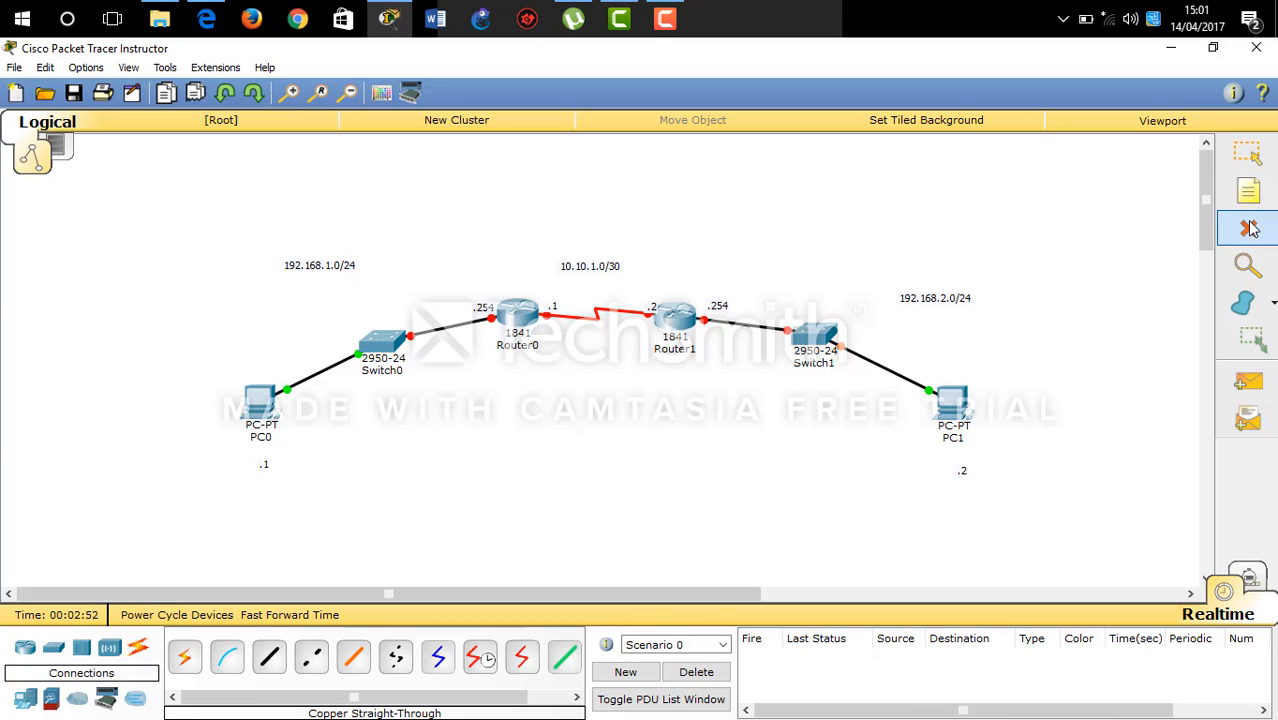
Reposition the serial link notes, moving .2 clear of Router1 and .1 below the link beside Router0
left_click(1245, 158)
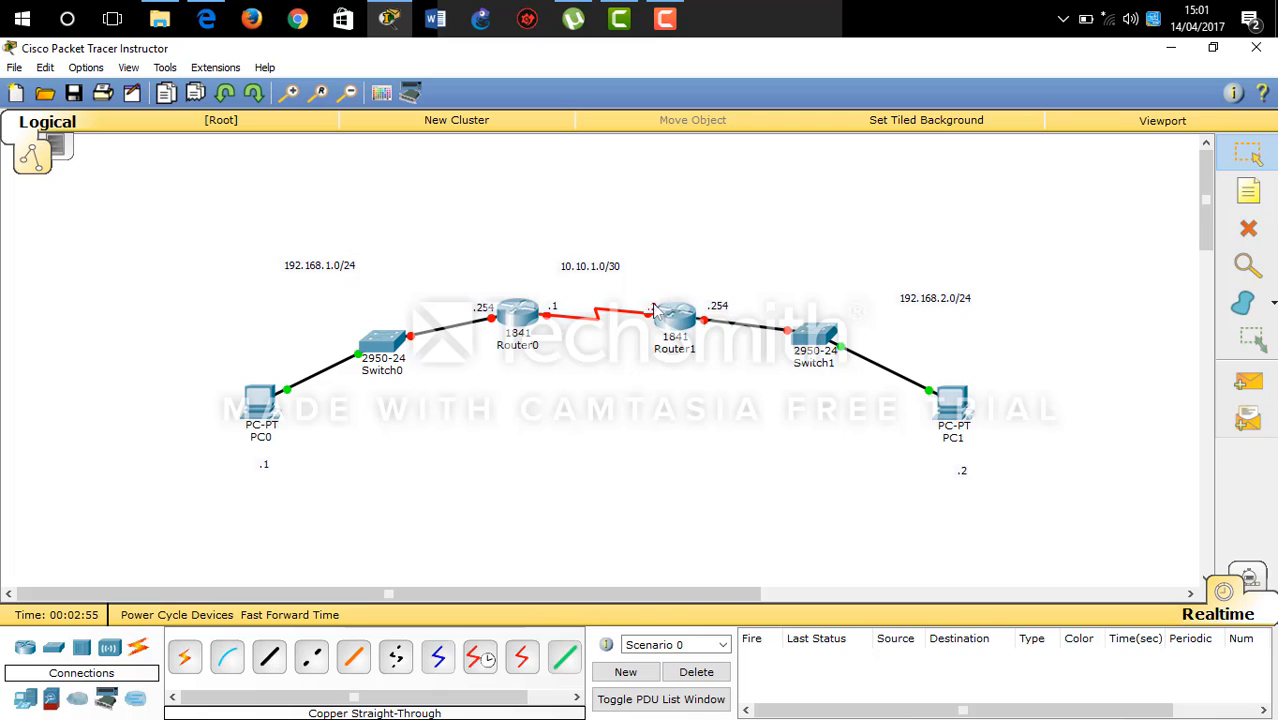
left_click_drag(654, 305, 644, 298)
left_click_drag(558, 314, 557, 336)
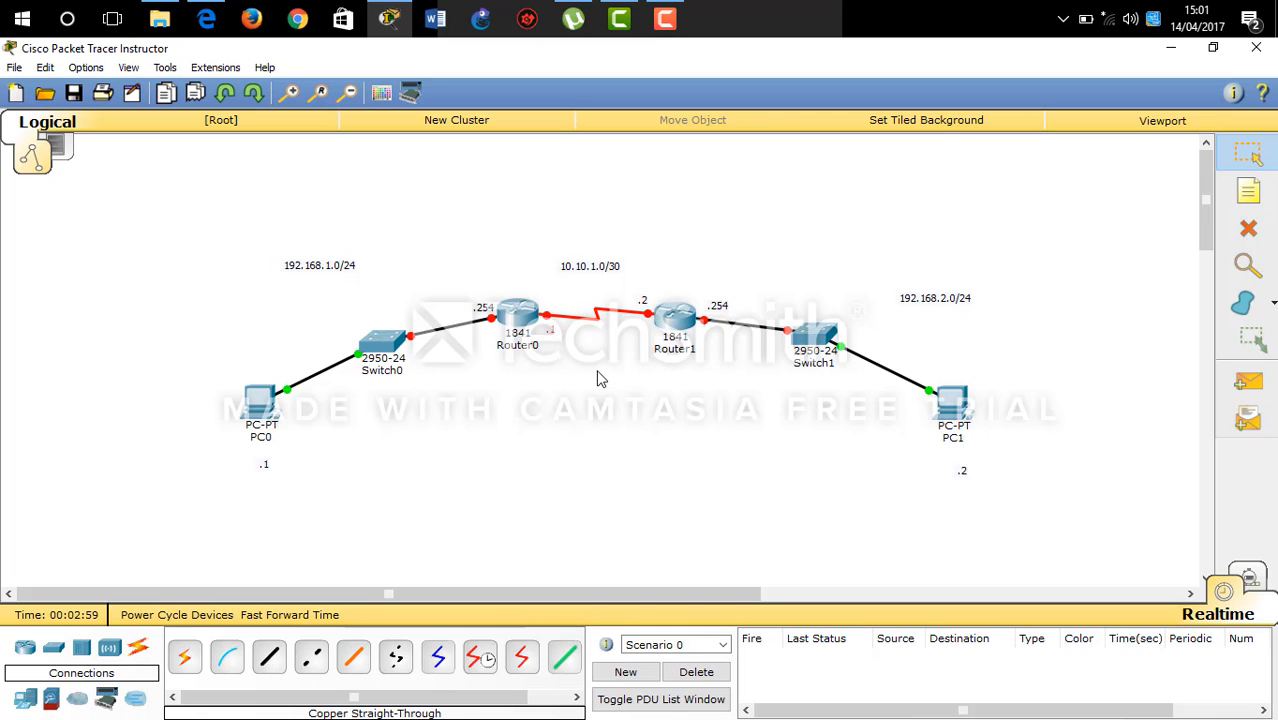
Configure PC0 with static IP address 192.168.1.1, subnet mask 255.255.255.0 and default gateway 192.168.1.254
left_click(268, 381)
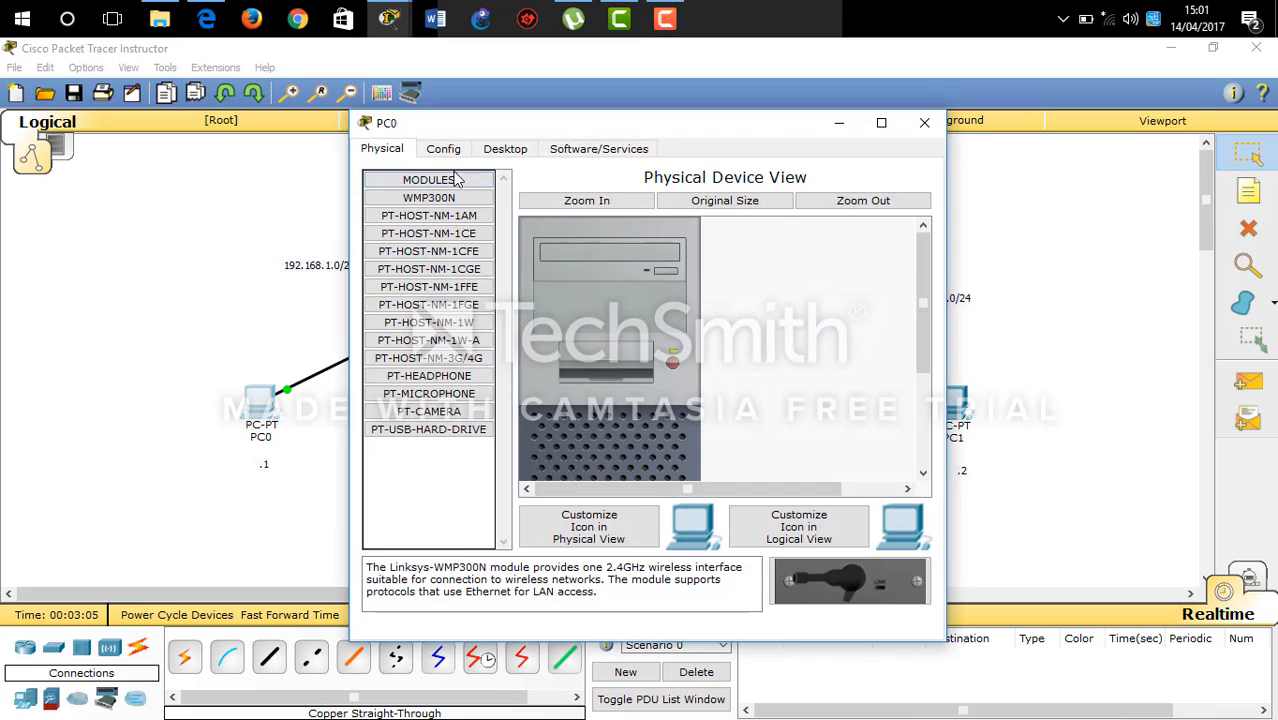
left_click(505, 148)
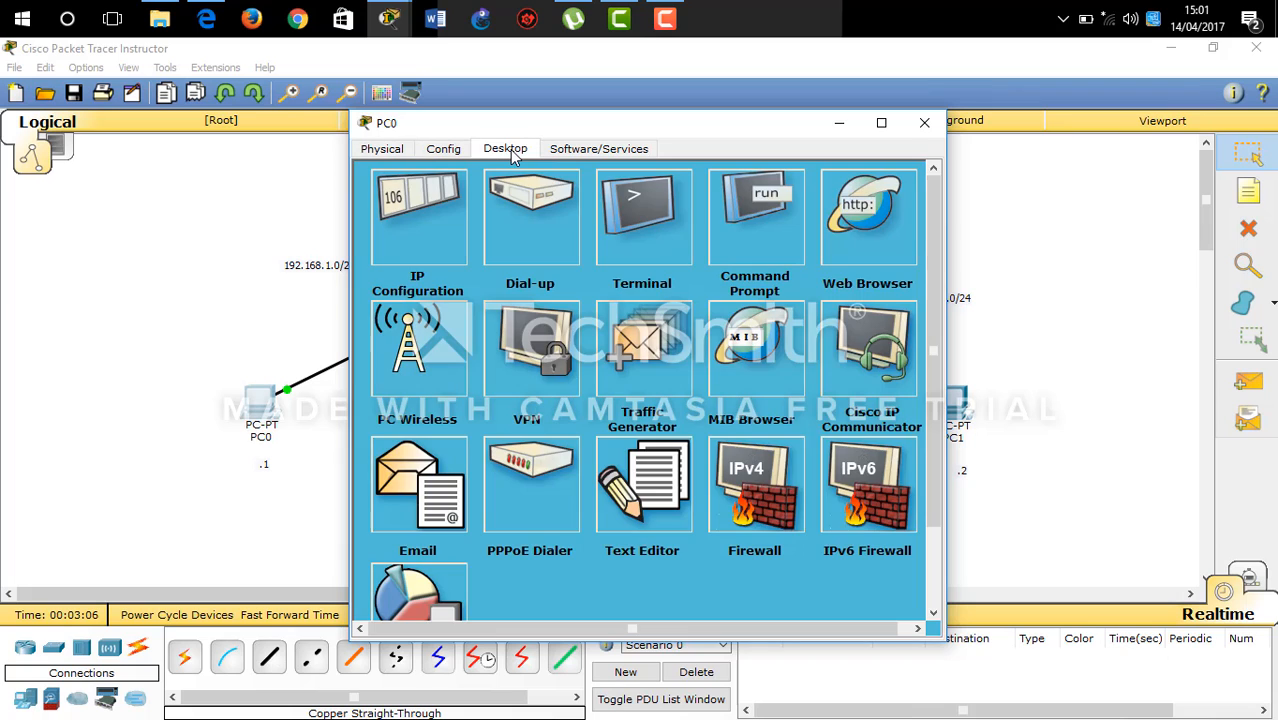
left_click(420, 225)
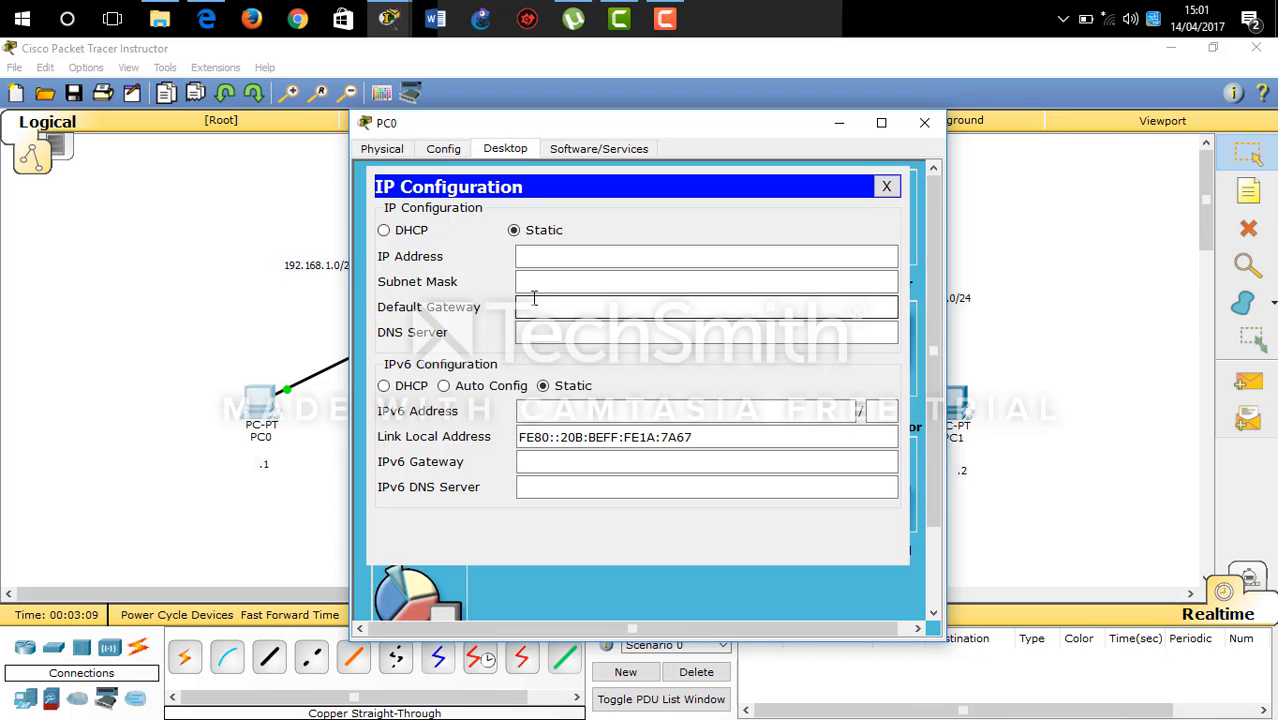
left_click(545, 258)
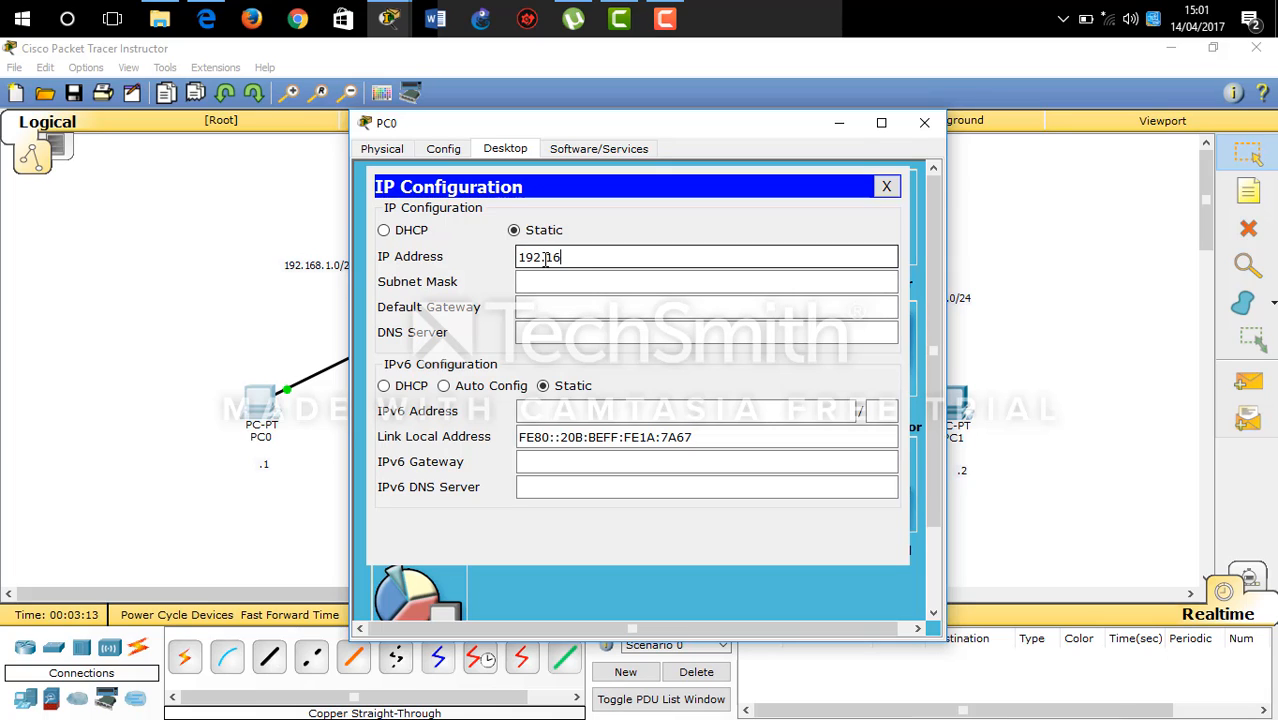
type("192.168.1.1")
left_click(545, 281)
left_click(545, 306)
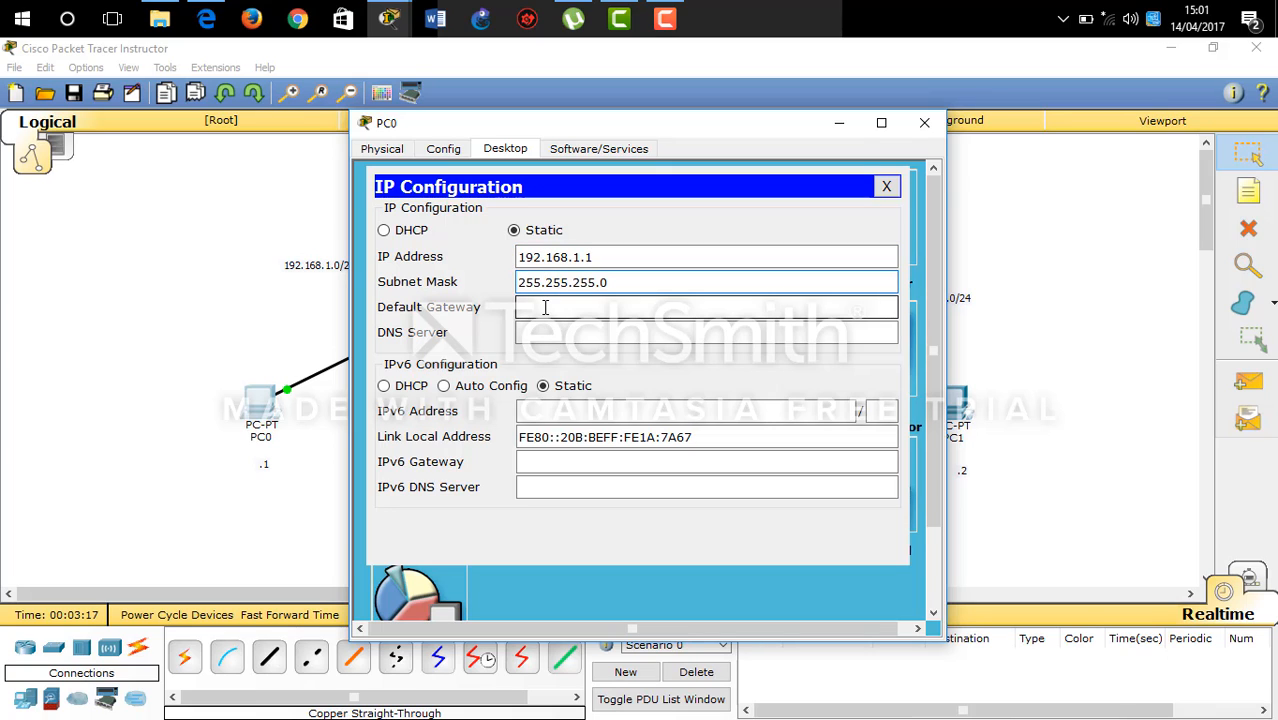
type("192.16")
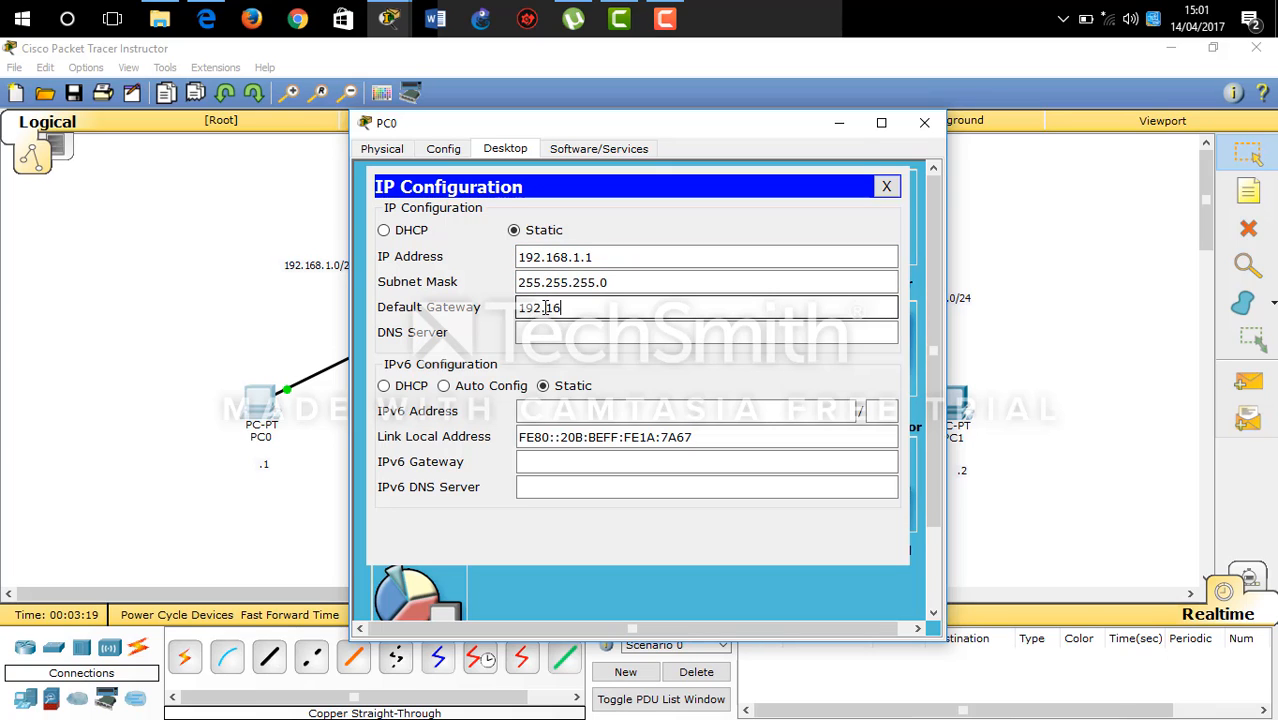
type("8.1.254")
left_click(924, 123)
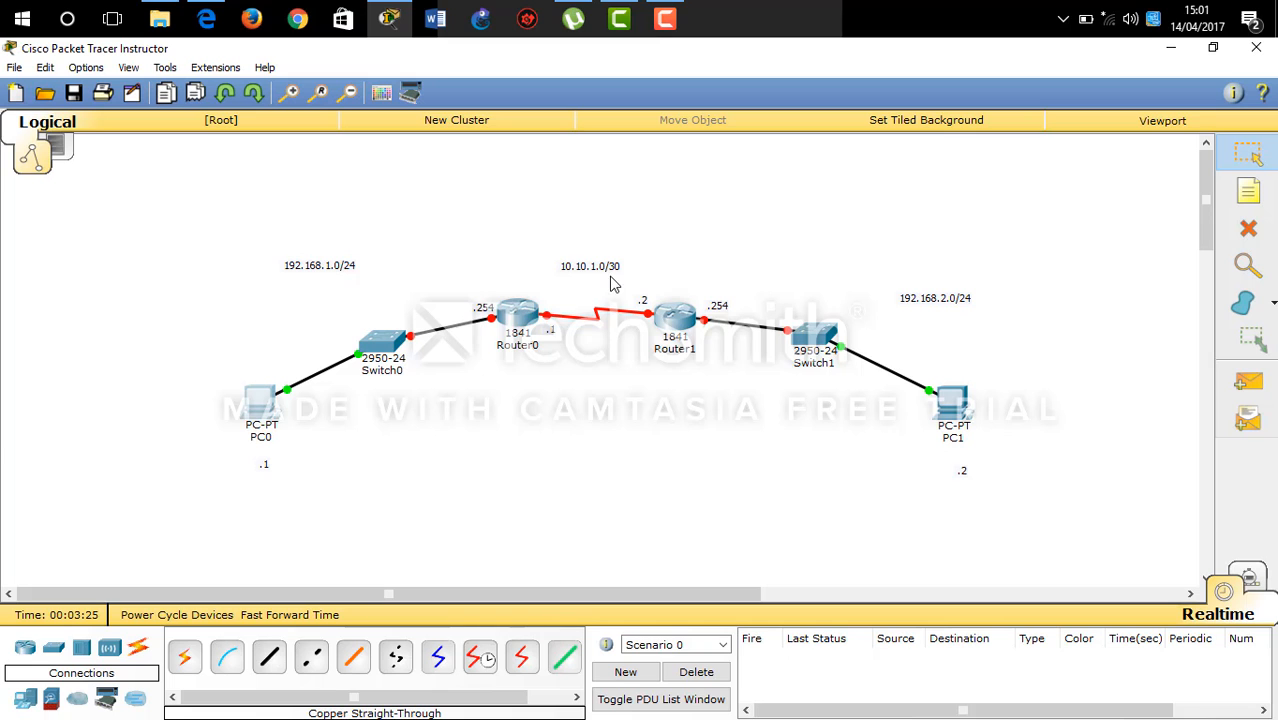
Configure PC1 with static IP address 192.168.2.2, subnet mask 255.255.255.0 and default gateway 192.168.2.254
left_click(947, 410)
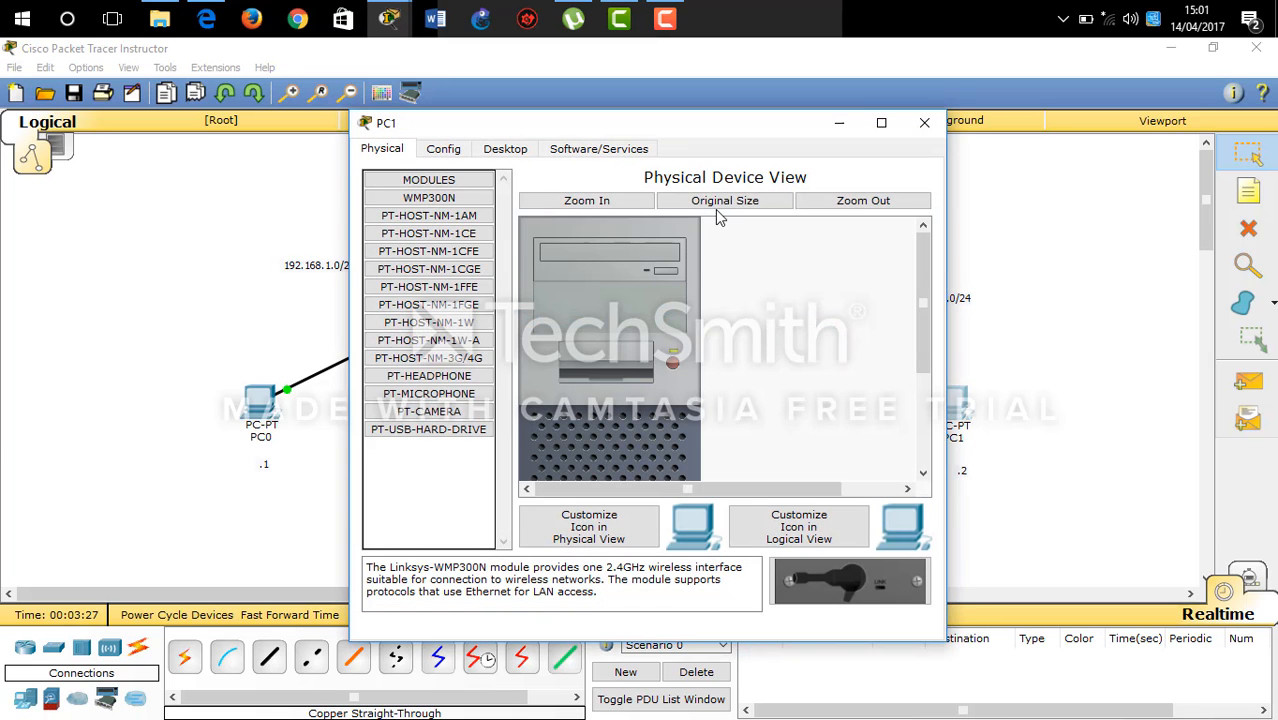
left_click(505, 150)
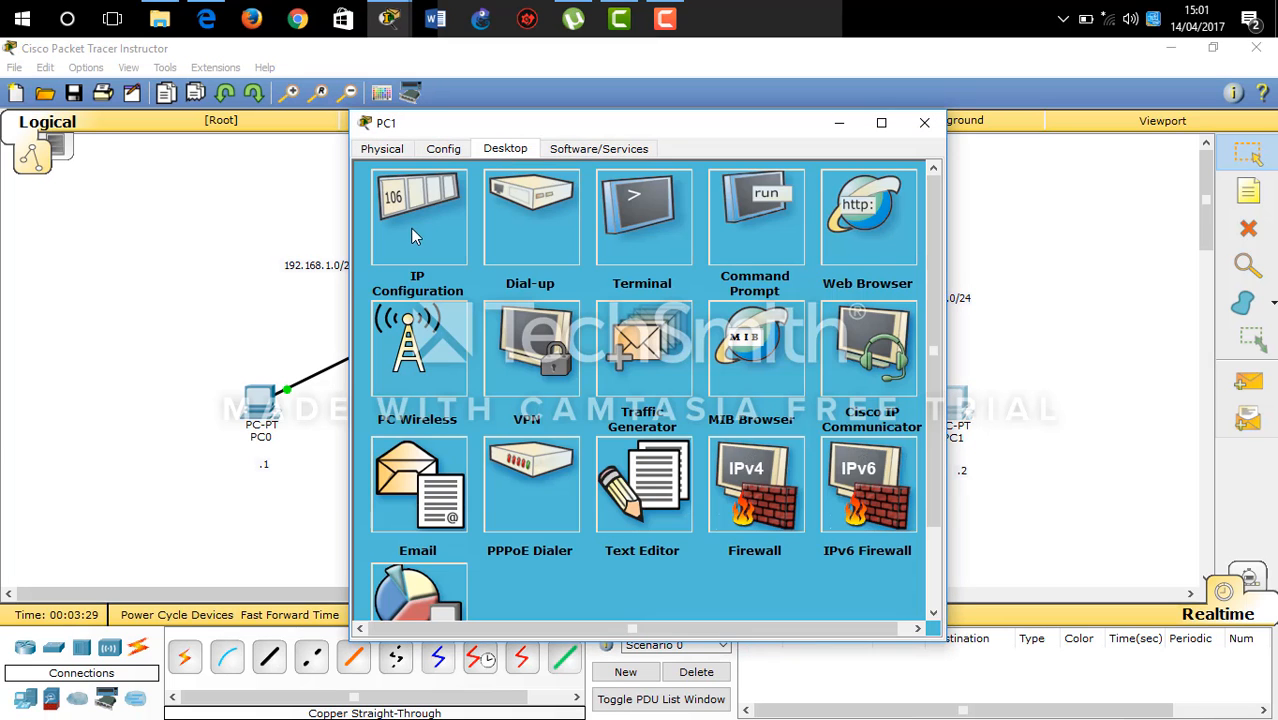
left_click(409, 231)
left_click(547, 255)
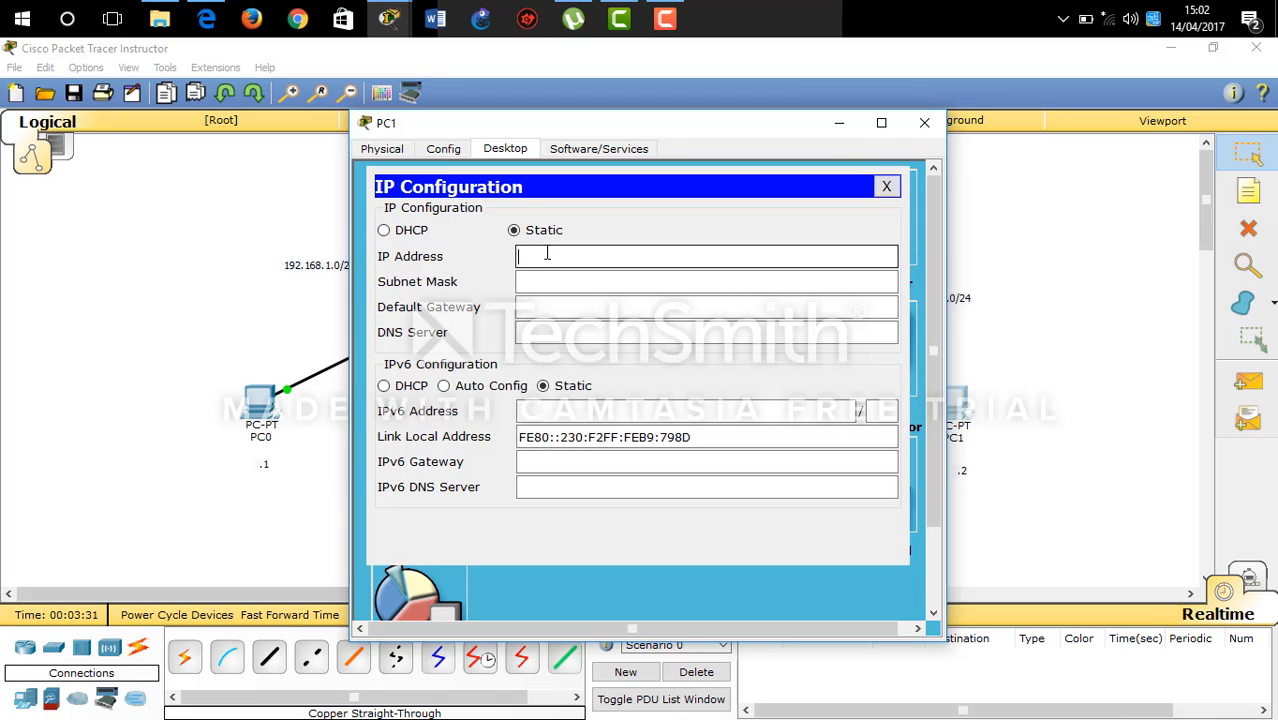
type("192.168.2")
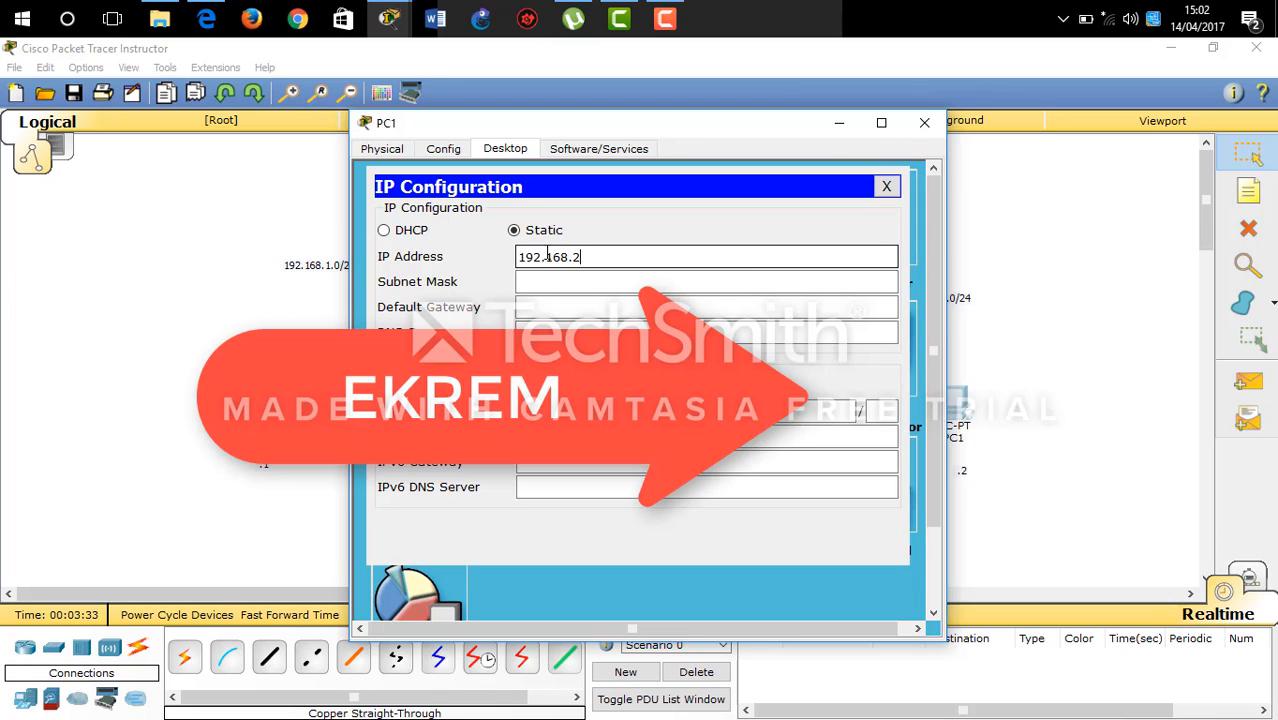
type(".1")
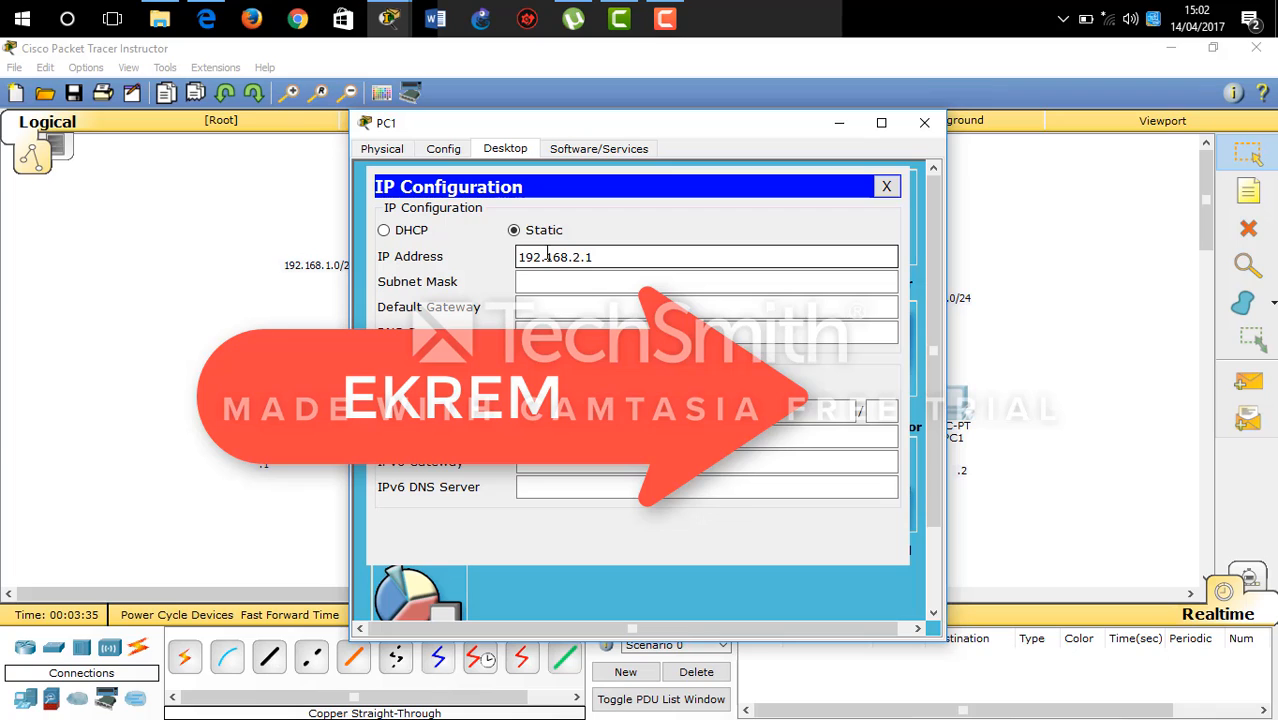
left_click(553, 281)
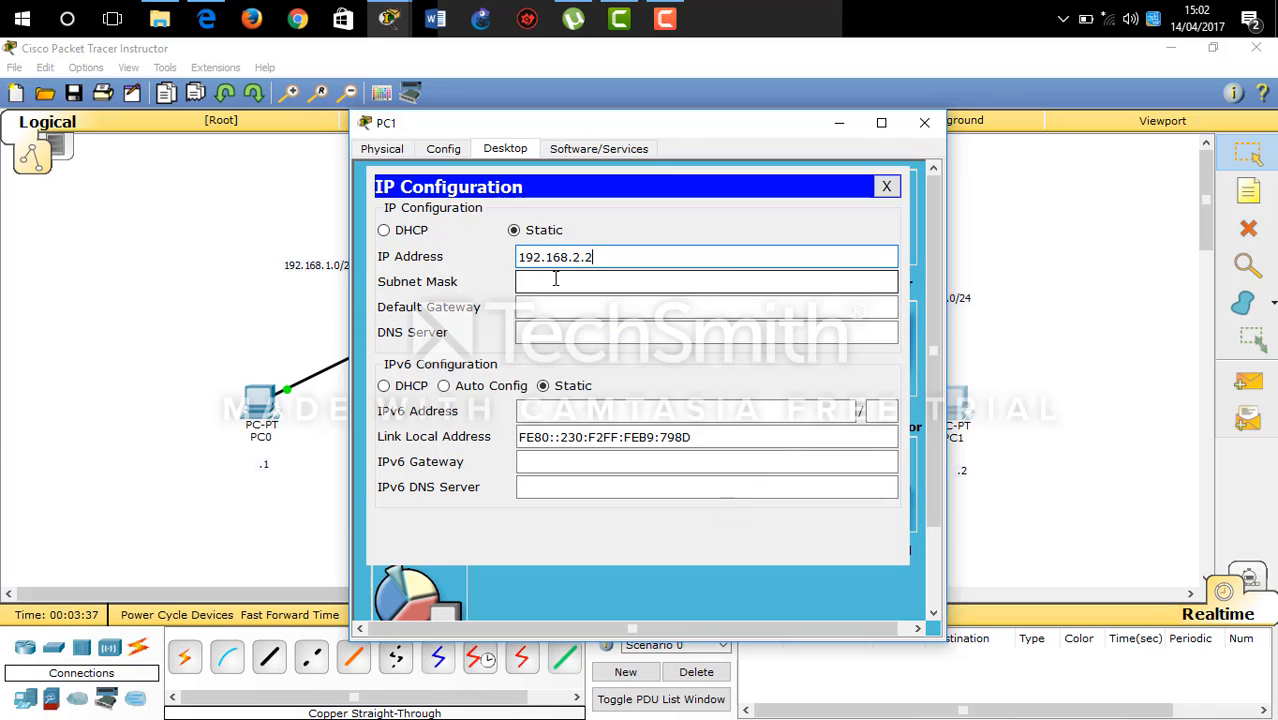
left_click(554, 308)
type("19")
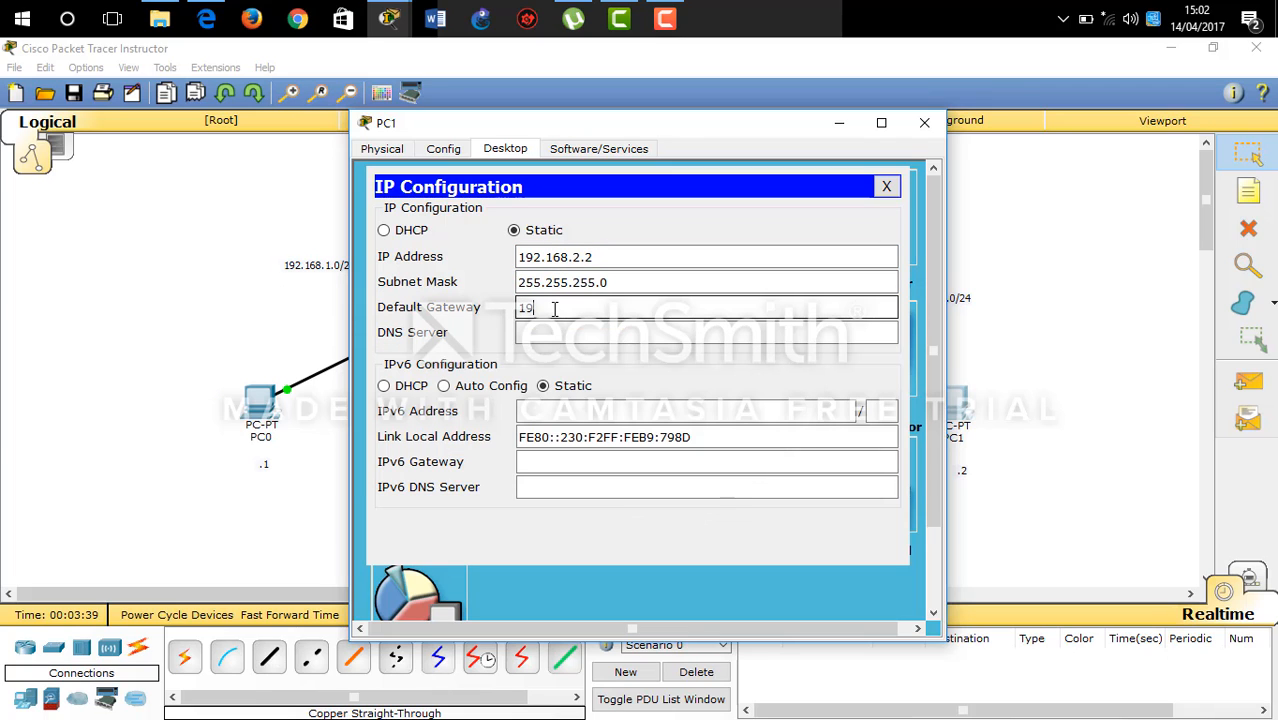
type("2.168.2.254")
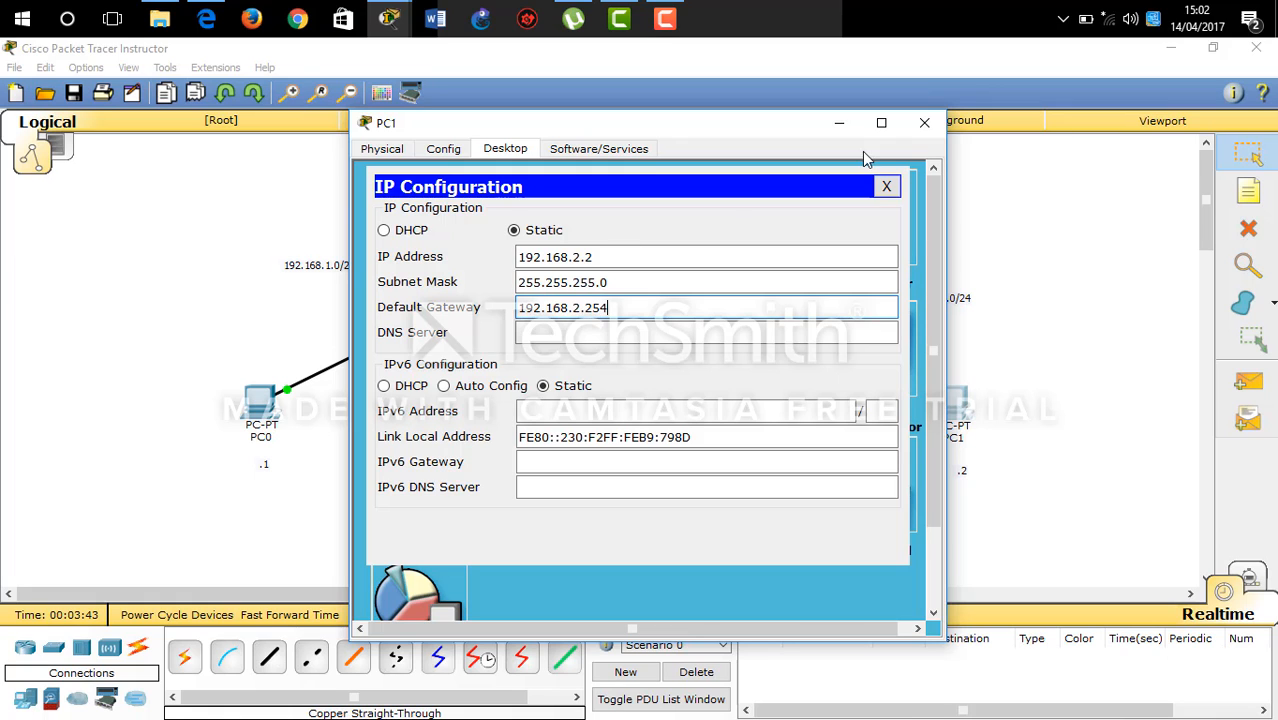
left_click(924, 123)
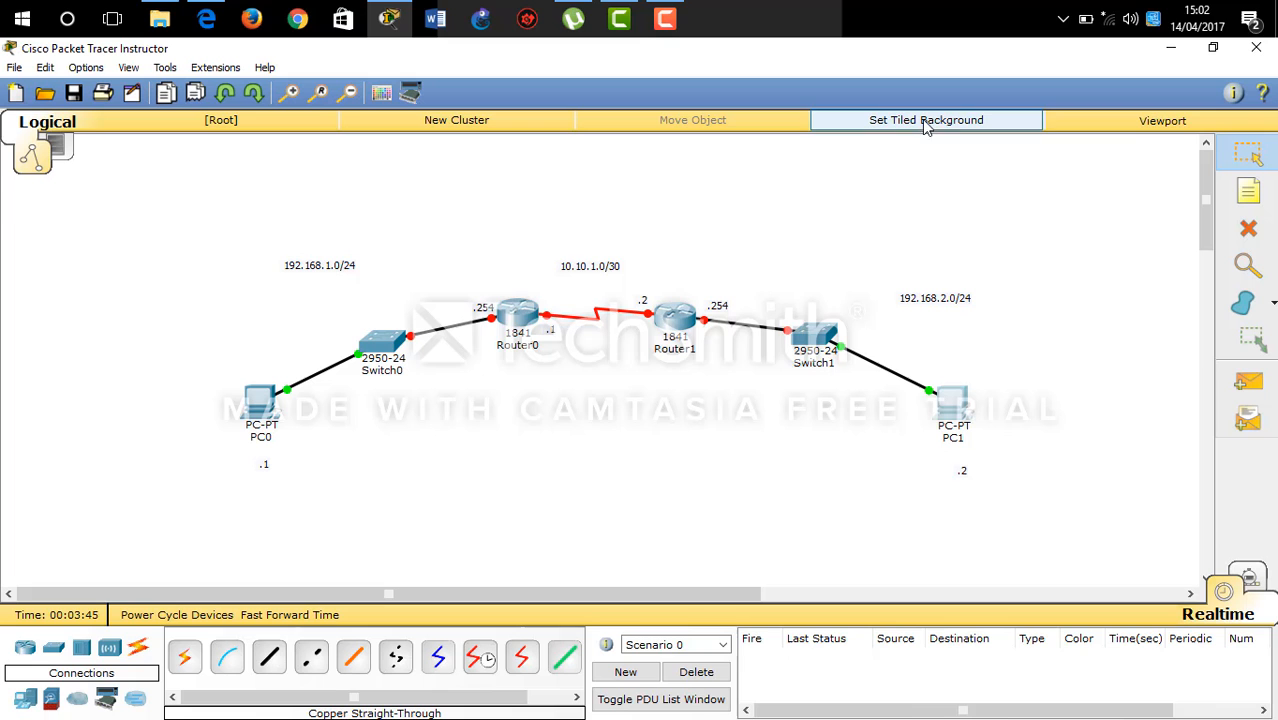
Open Router0's command line and decline the initial configuration dialog to reach the user prompt
left_click(517, 320)
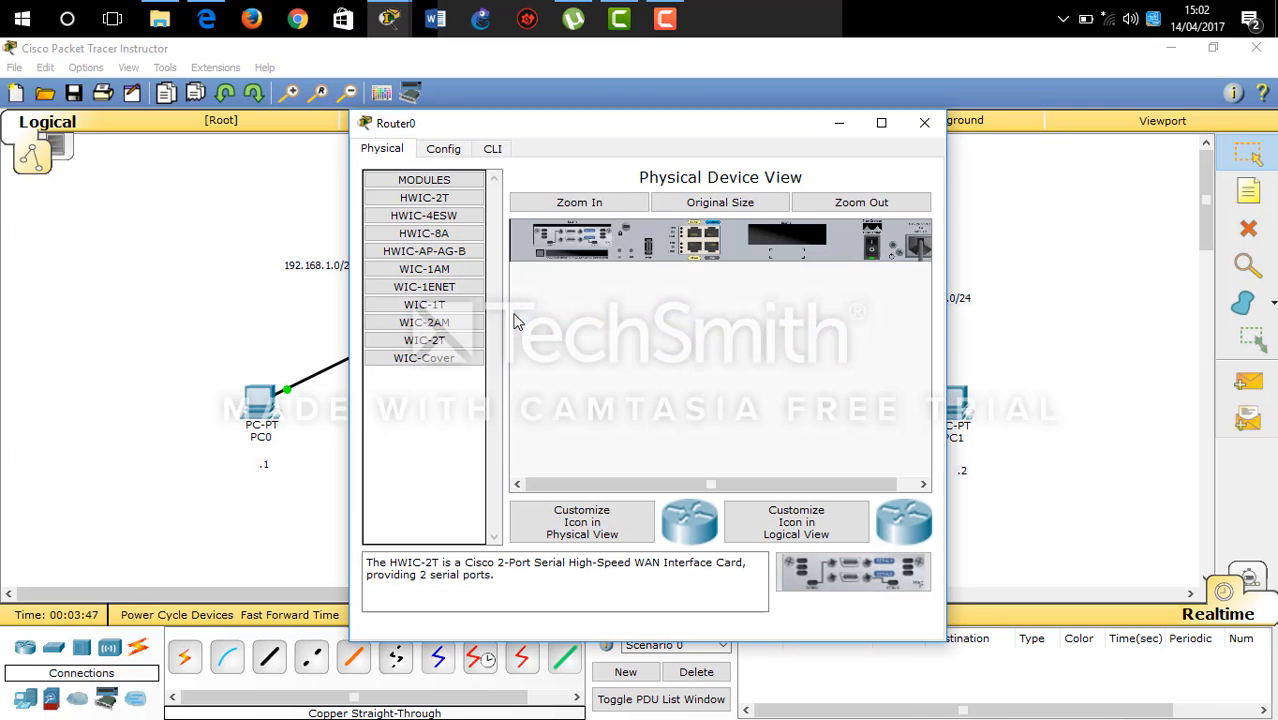
left_click(488, 153)
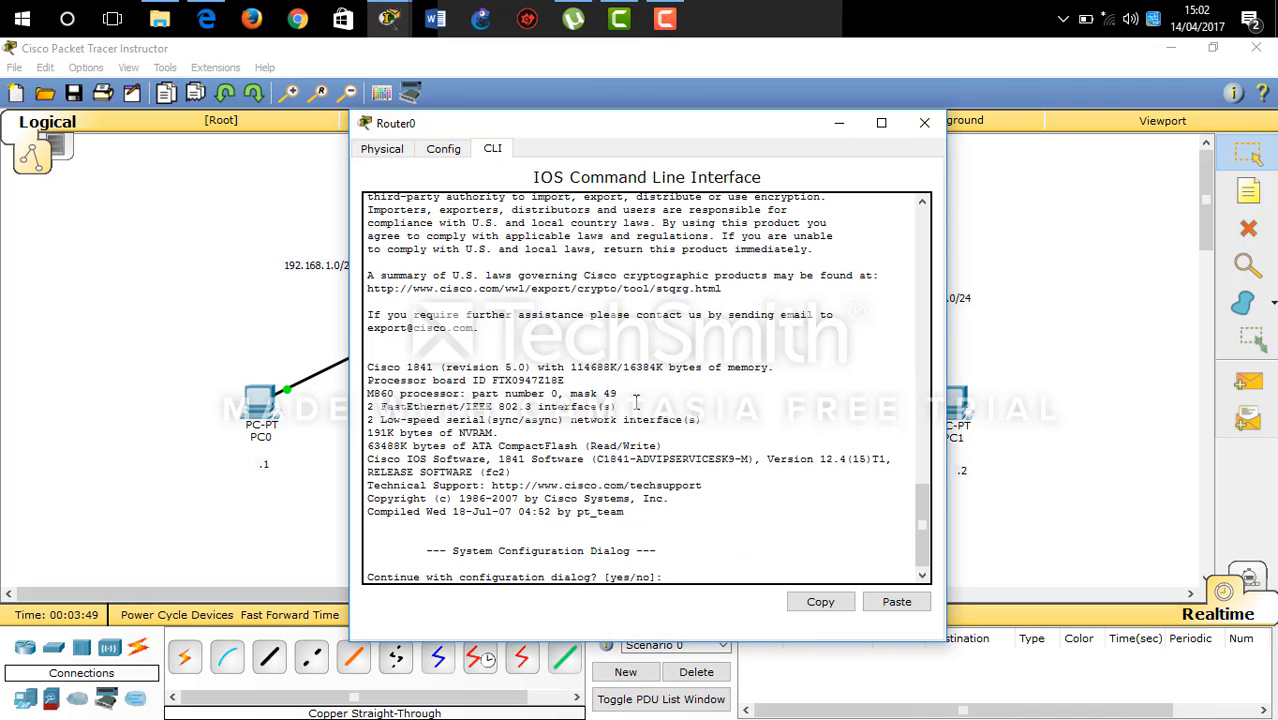
type("no")
key("Return")
key("Return")
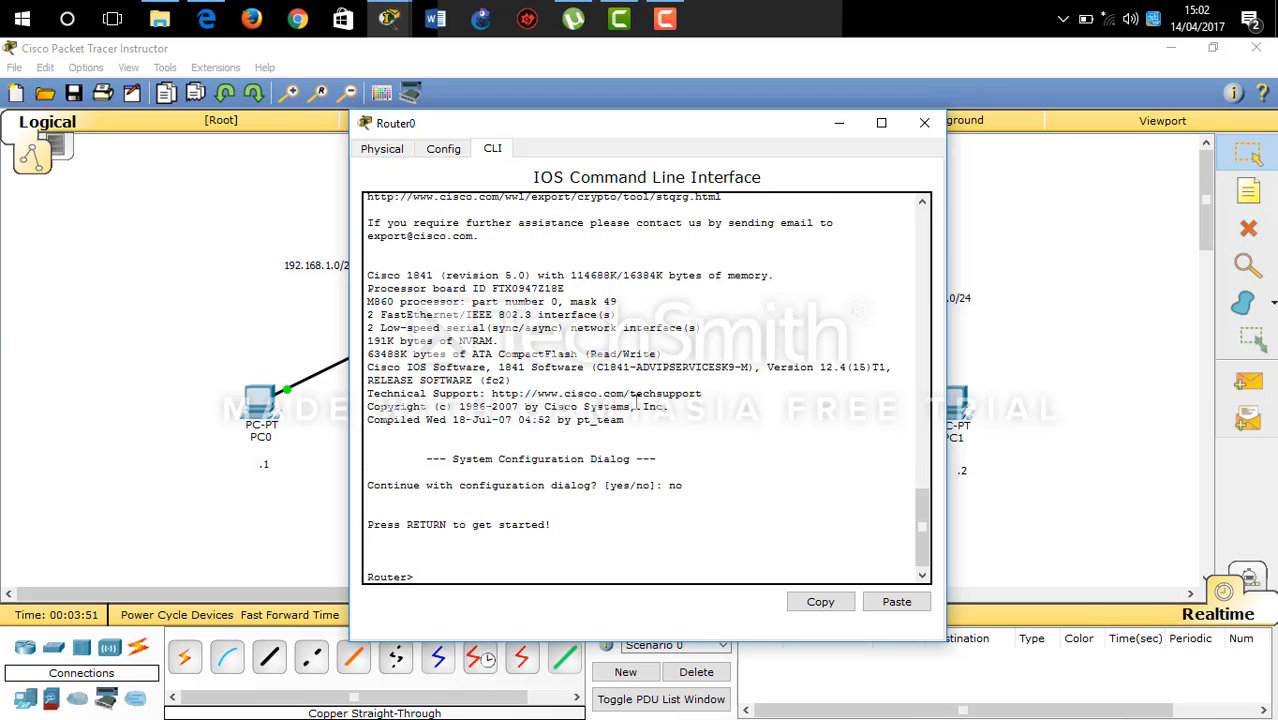
Enter privileged mode on Router0 with en and global configuration mode with conf t
type("en")
key("Return")
type("conf")
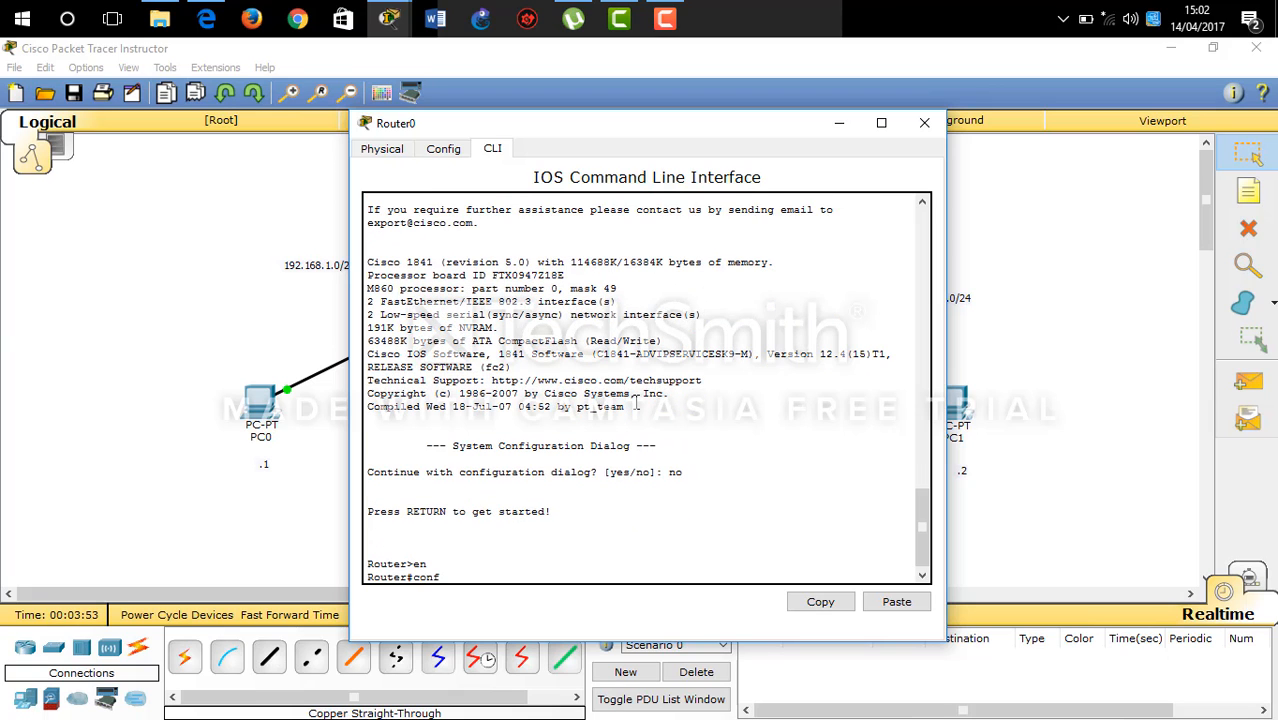
type(" t")
key("Return")
Assign IP address 192.168.1.254 with mask 255.255.255.0 to Router0's FastEthernet 0/0 interface
type("int fa")
key("Tab")
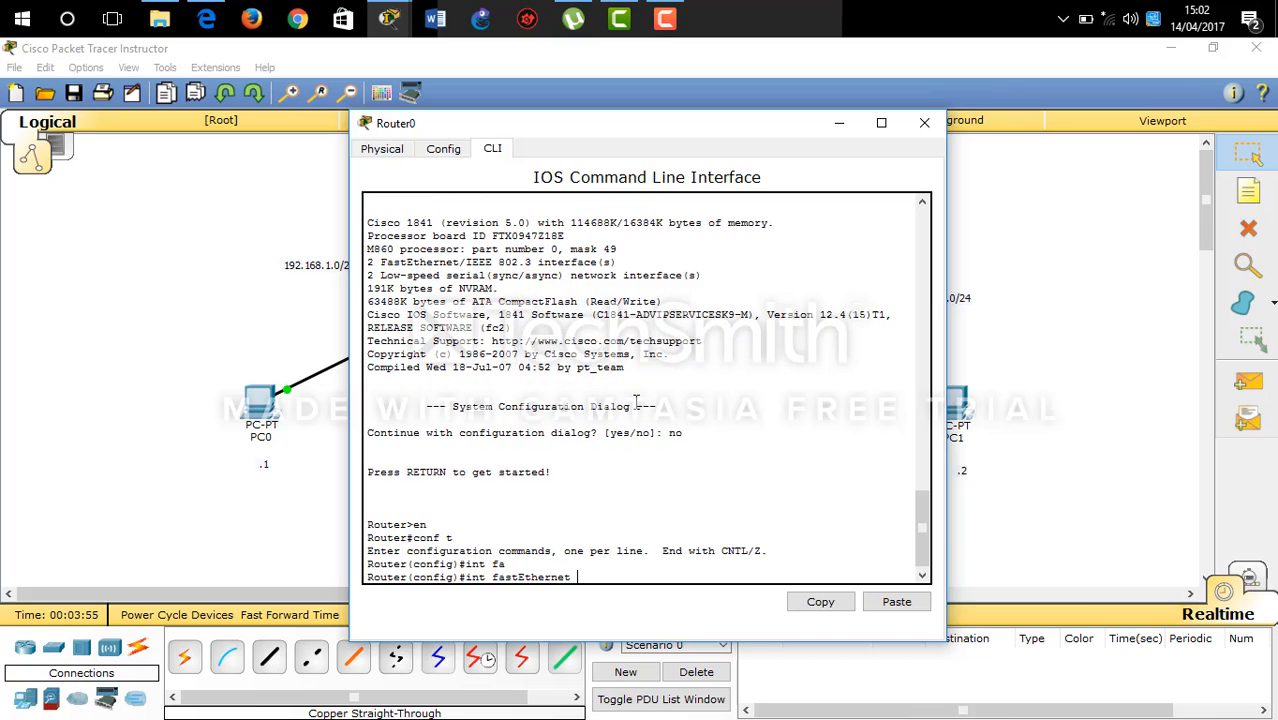
type("0/0")
key("Return")
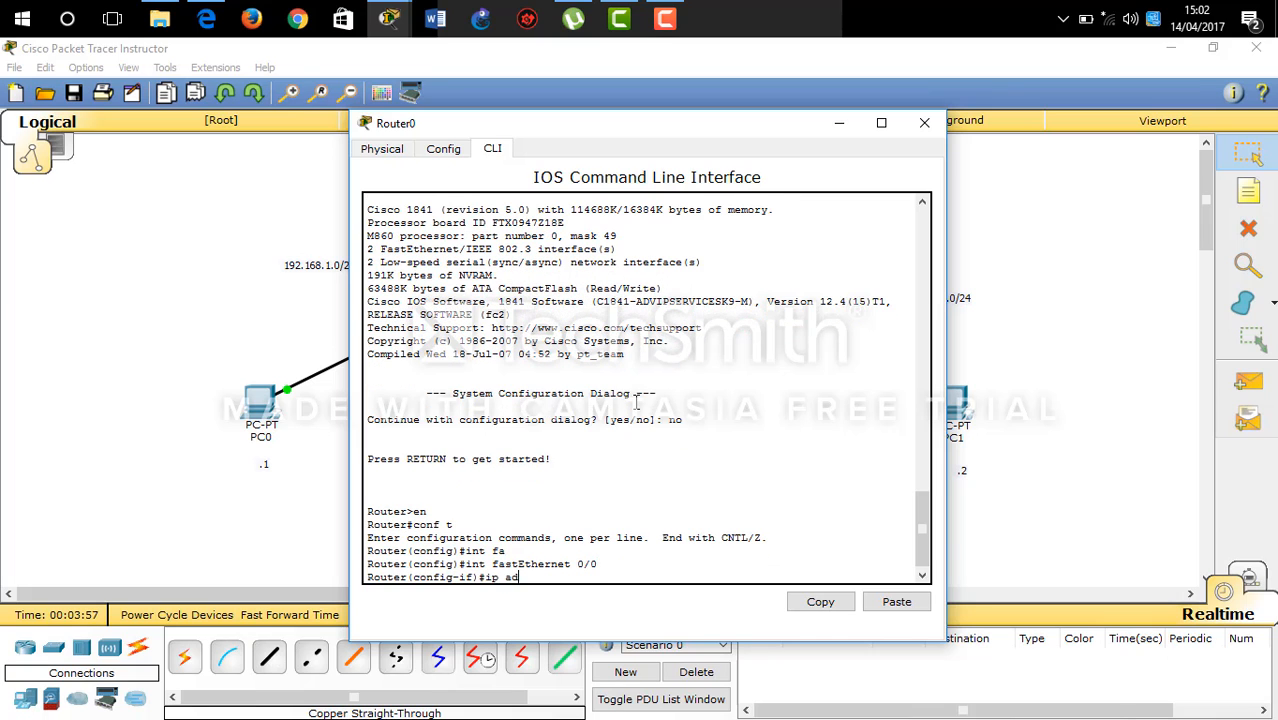
type("ip add")
key("Tab")
type("192.")
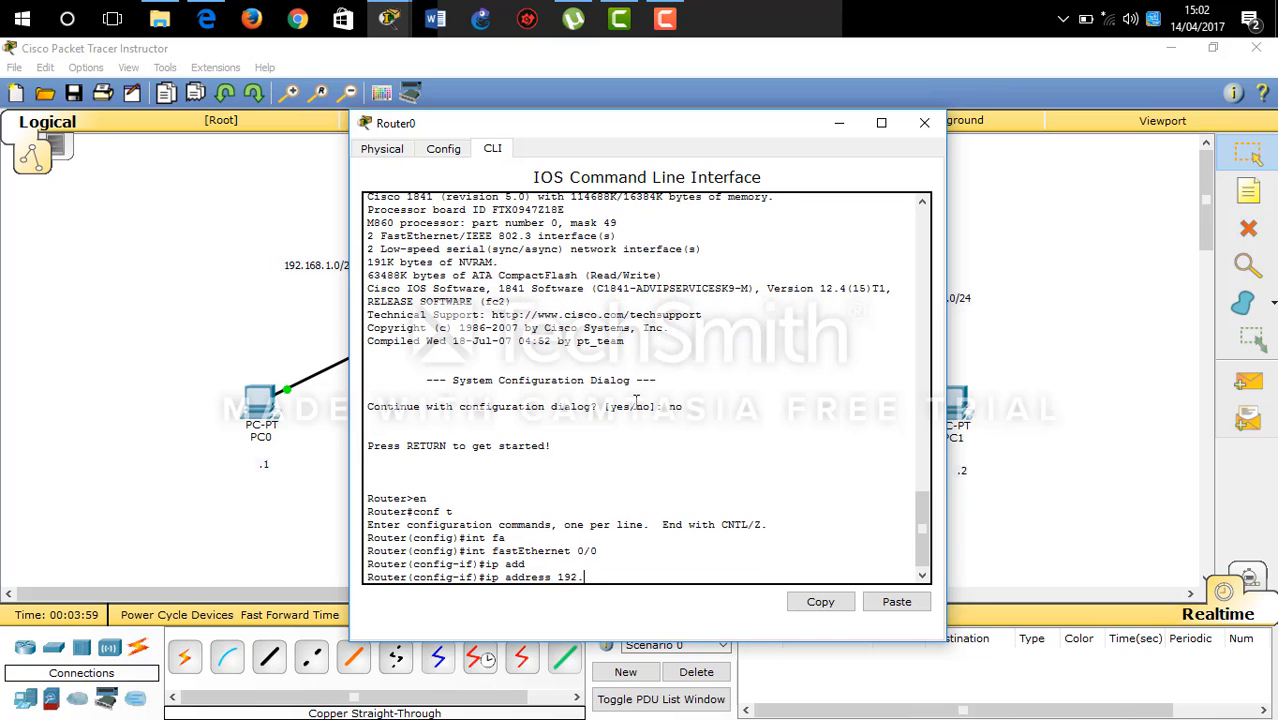
type("168.1.254 255.255.255.0")
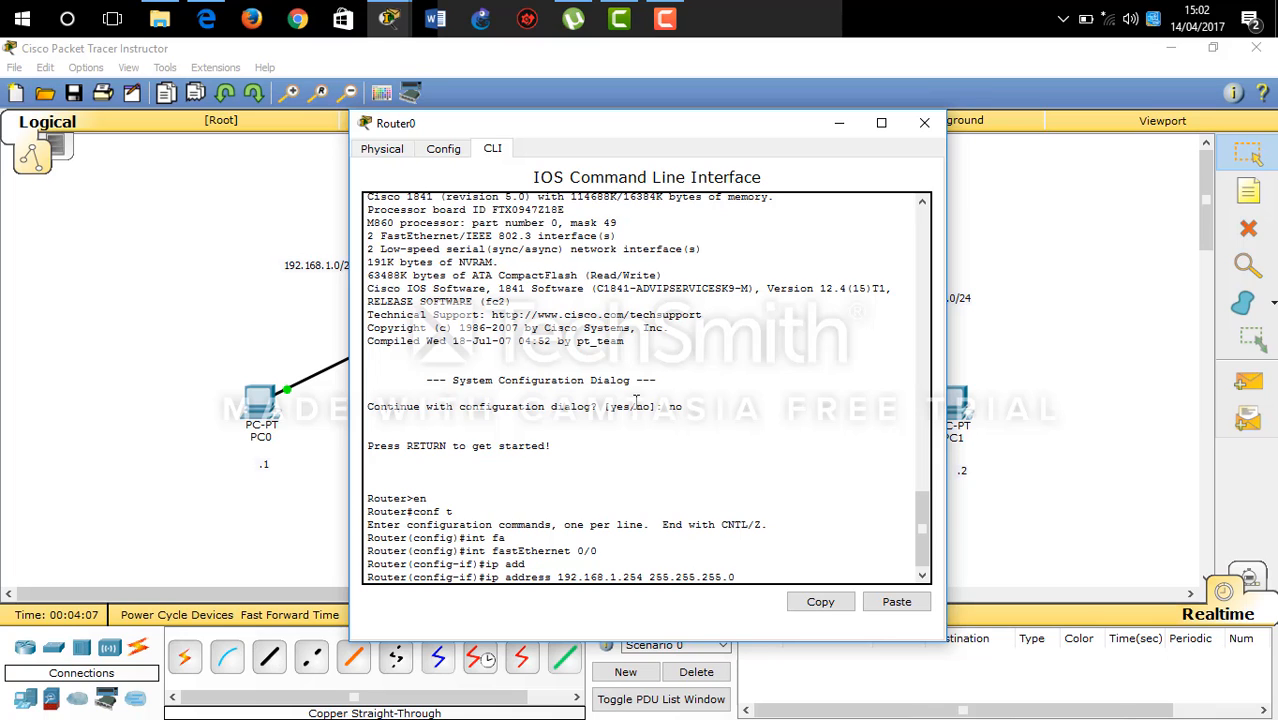
key("Return")
Enable FastEthernet 0/0 on Router0 with no shutdown and return to global configuration mode
key("Tab")
key("Return")
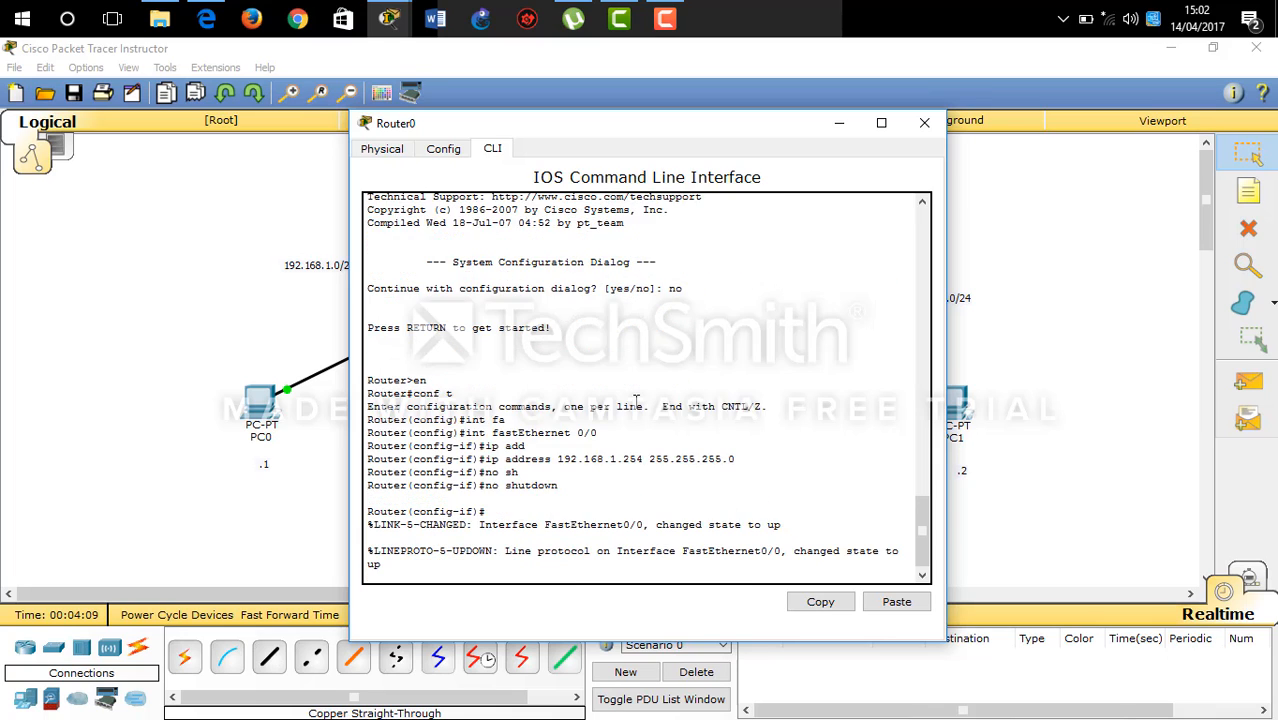
key("Return")
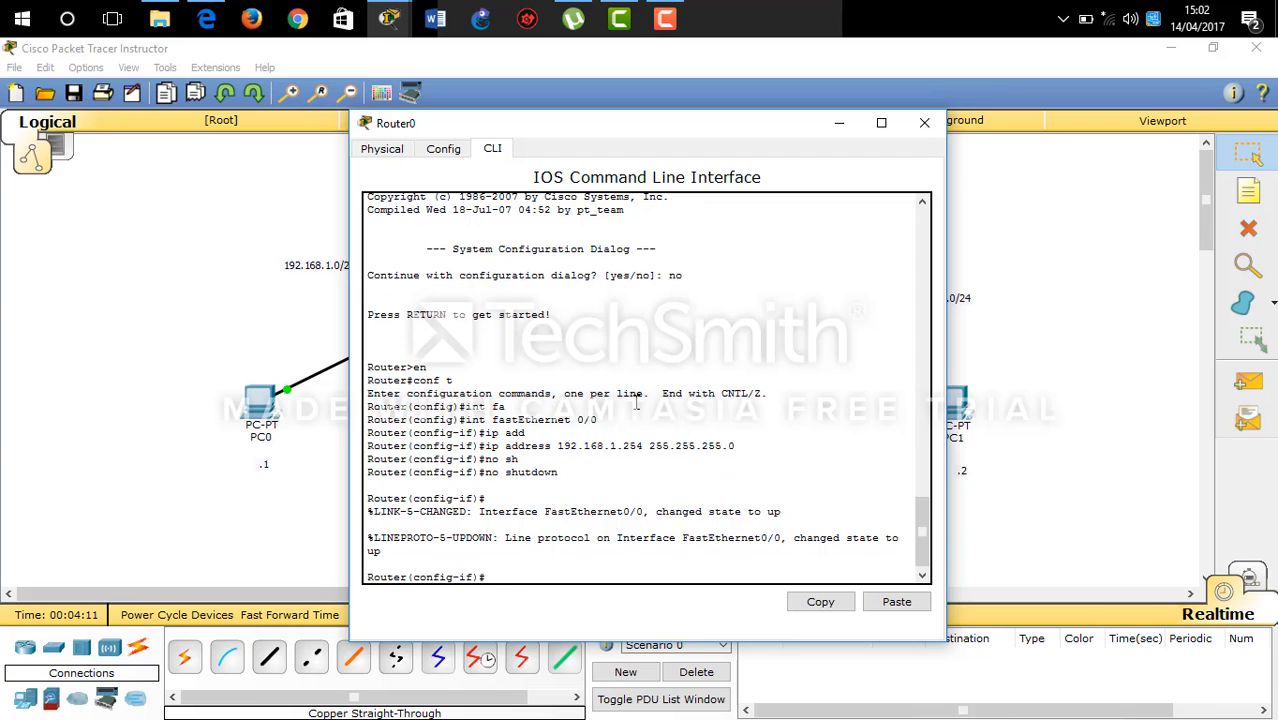
type("exit")
key("Return")
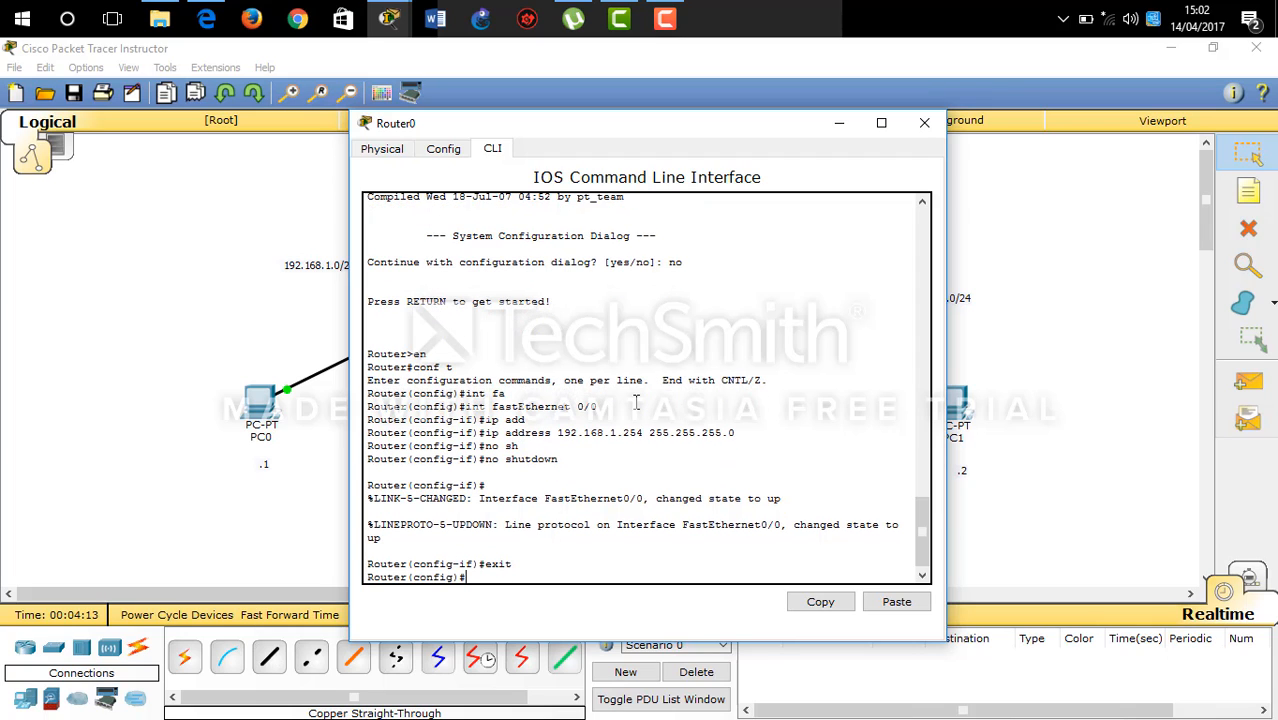
Assign IP address 10.10.1.1 with mask 255.255.255.252 to Router0's Serial 0/1/0 interface
type("int se")
key("Tab")
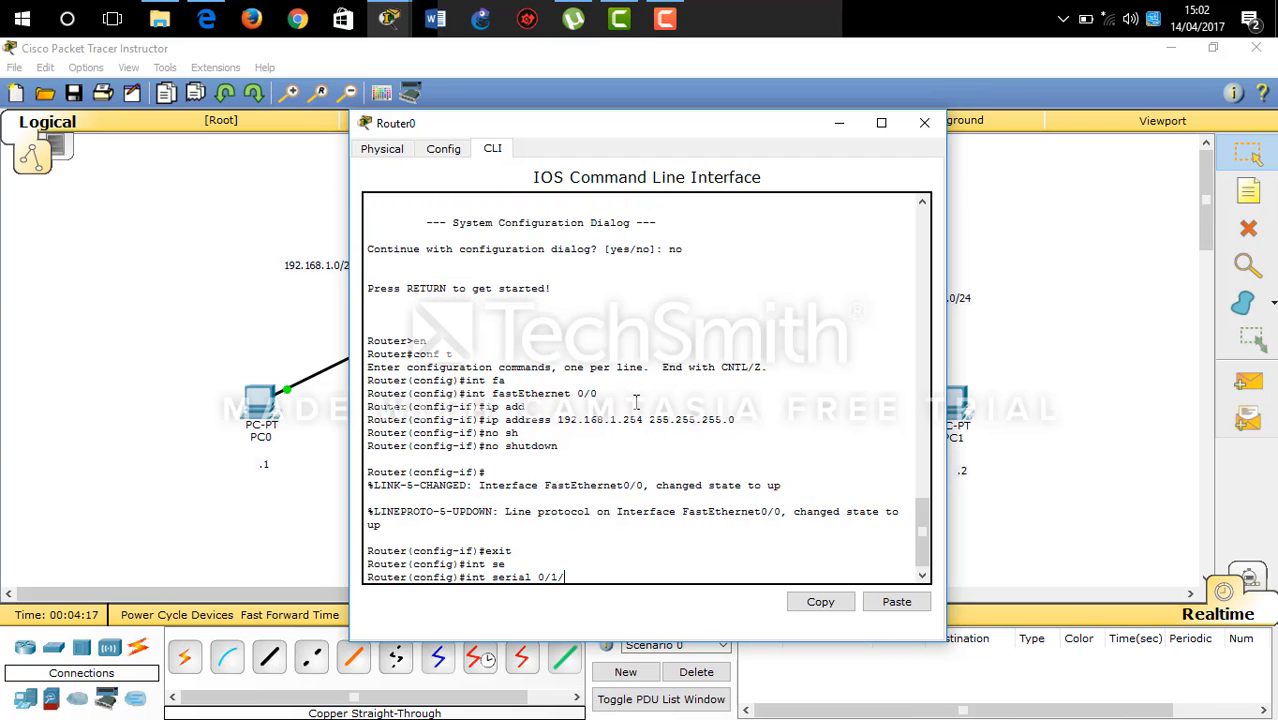
key("Return")
type("ip add")
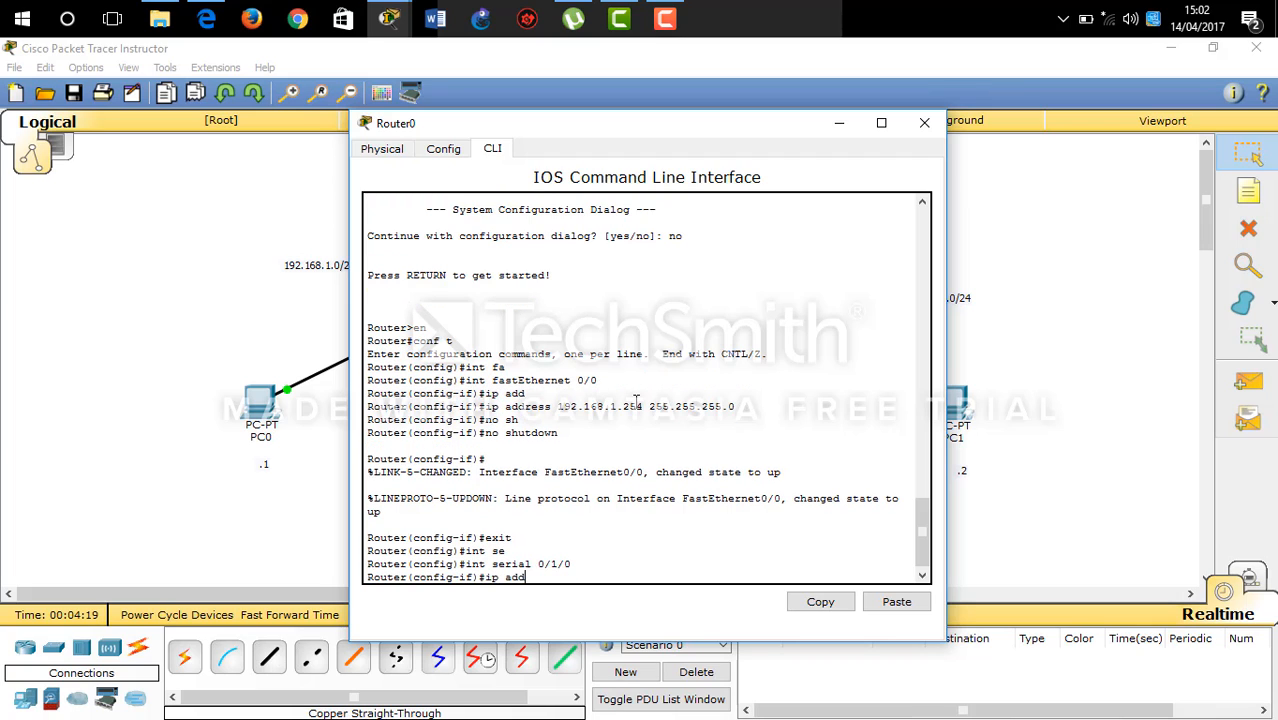
key("Tab")
type("1")
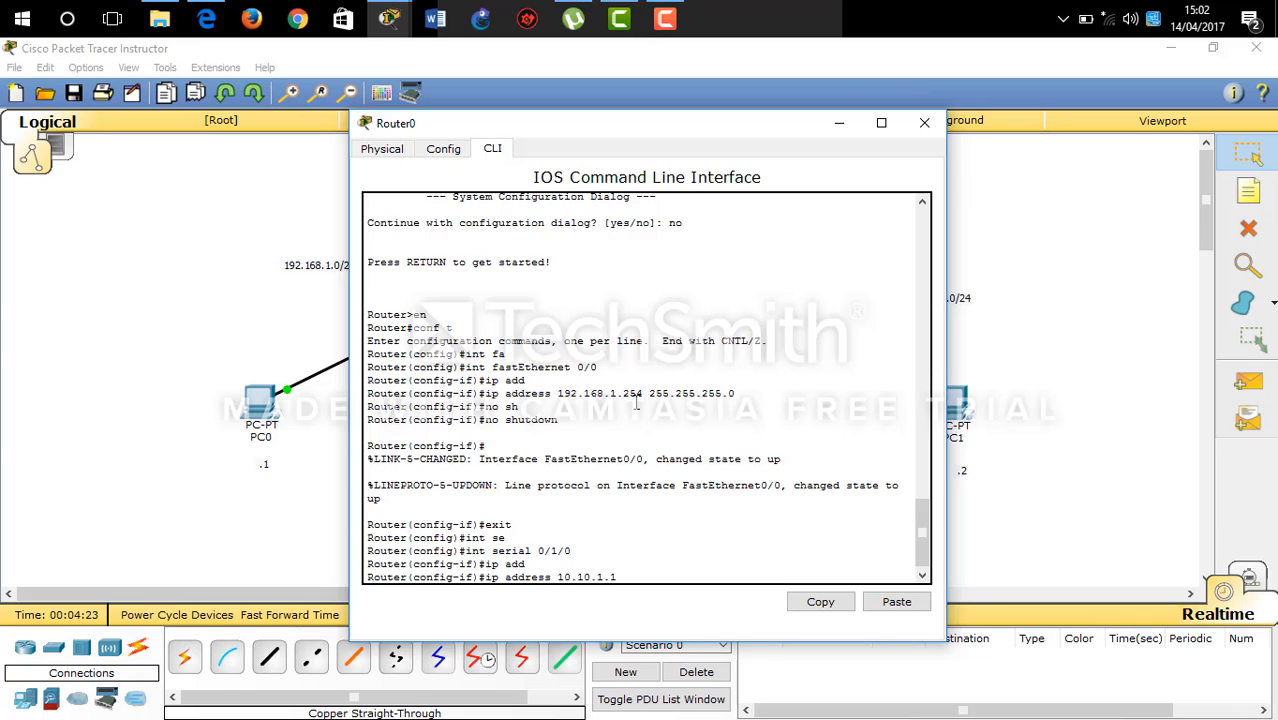
type("0.10.1.1 255.255.255.252")
key("Return")
Enable Serial 0/1/0 on Router0 with no shutdown
type("no sh")
key("Tab")
key("Return")
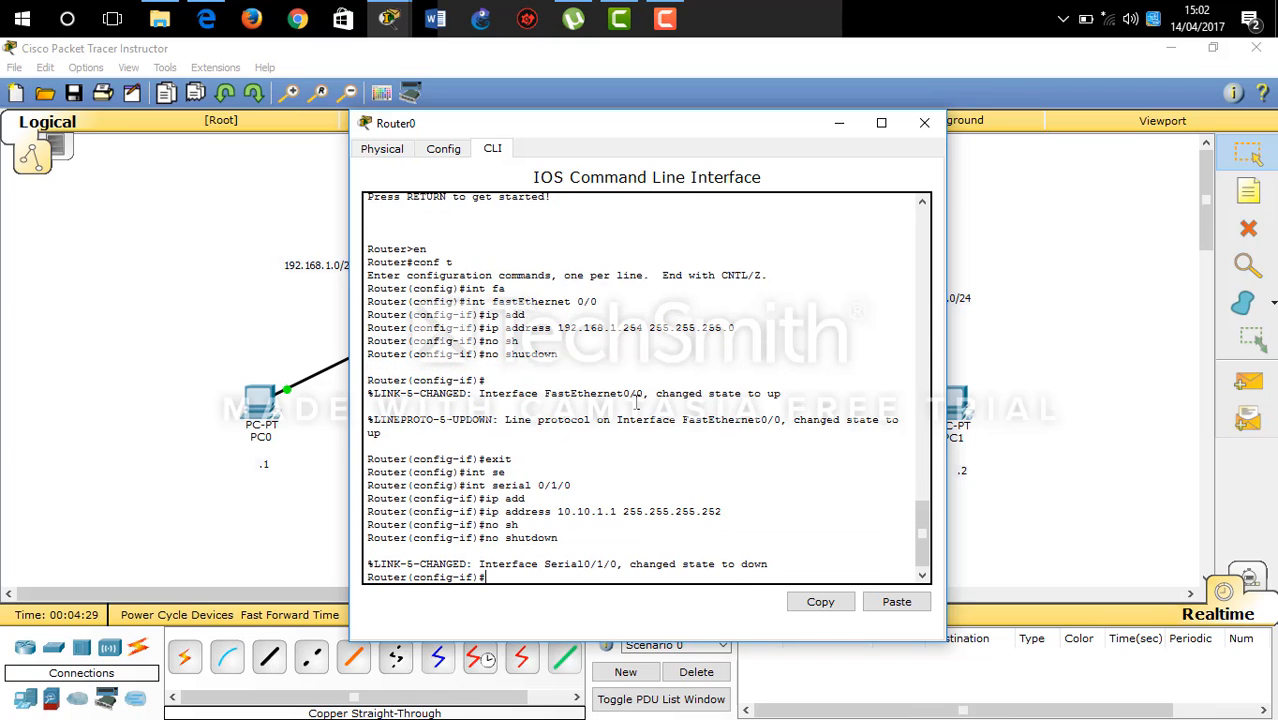
Open Router1's command line and decline the initial configuration dialog to reach the user prompt
left_click_drag(651, 131, 743, 424)
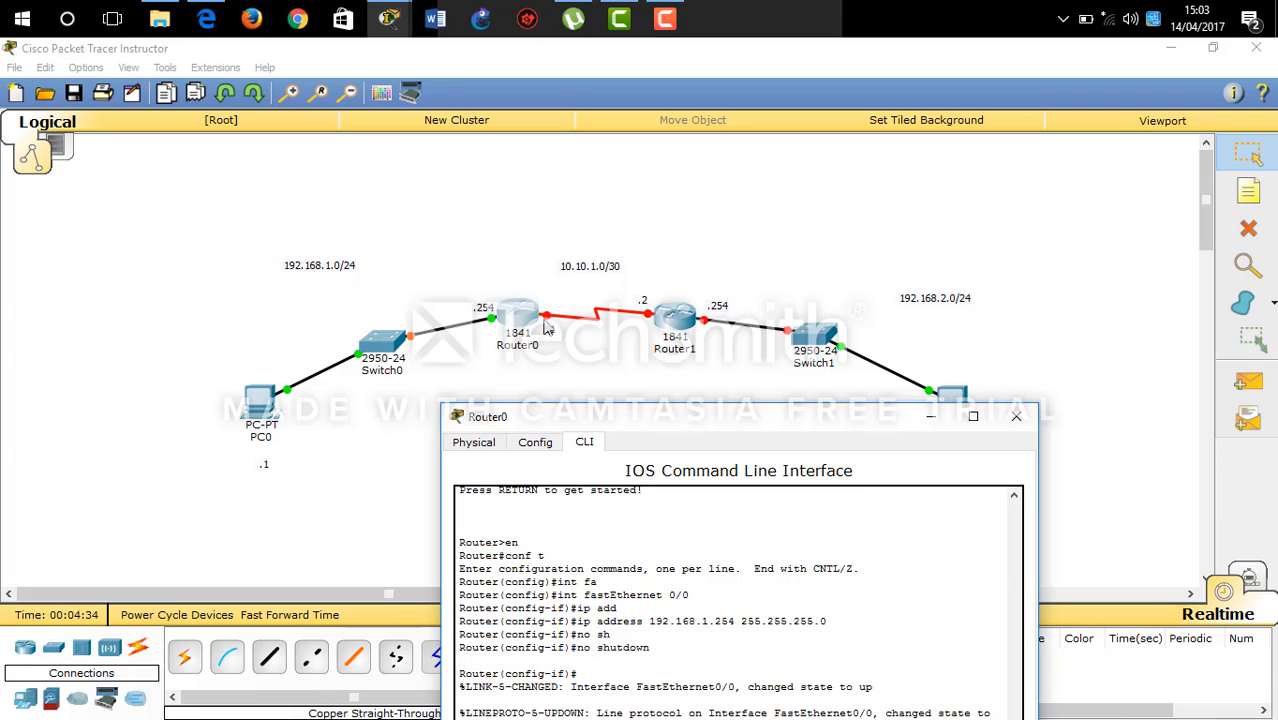
left_click(676, 322)
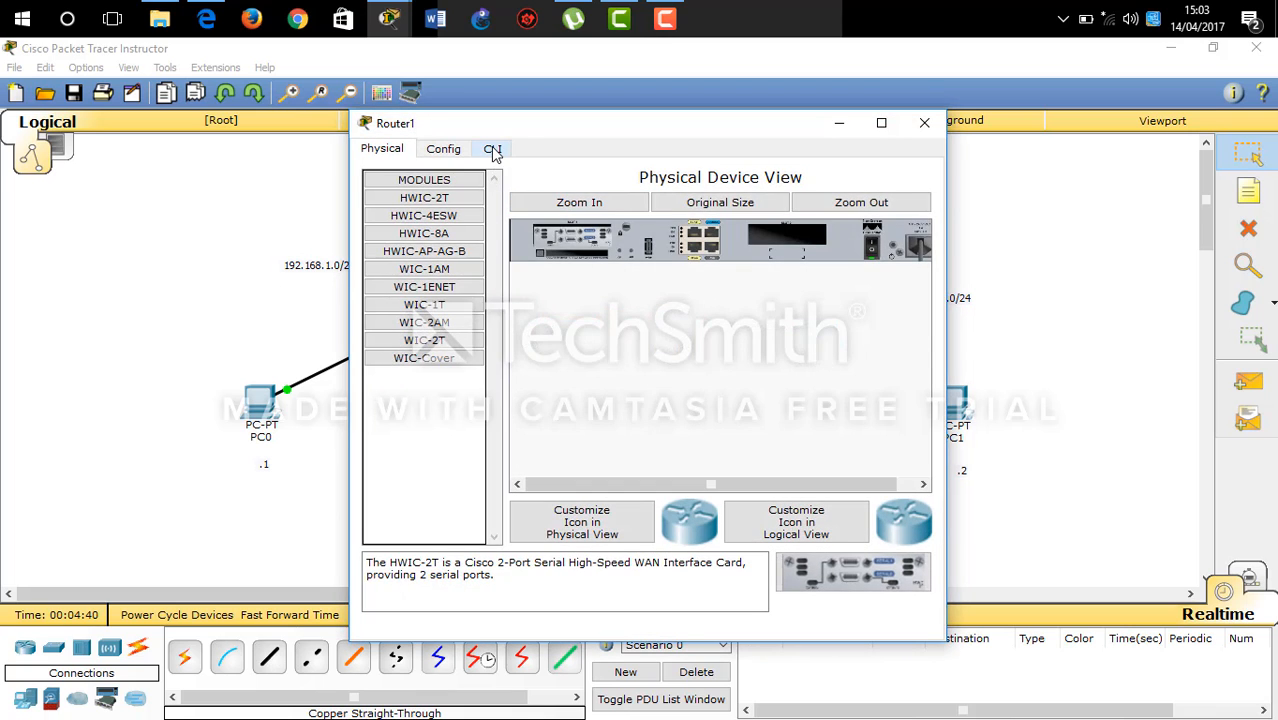
left_click(492, 149)
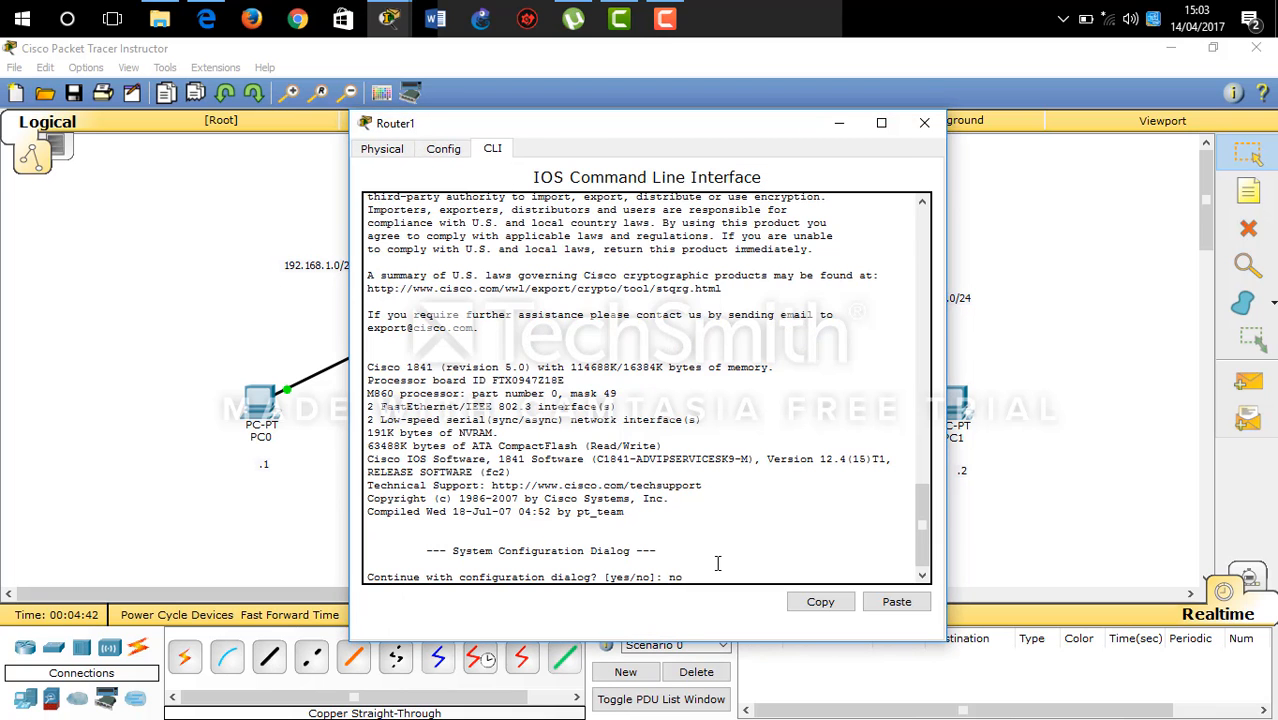
type("no")
key("Return")
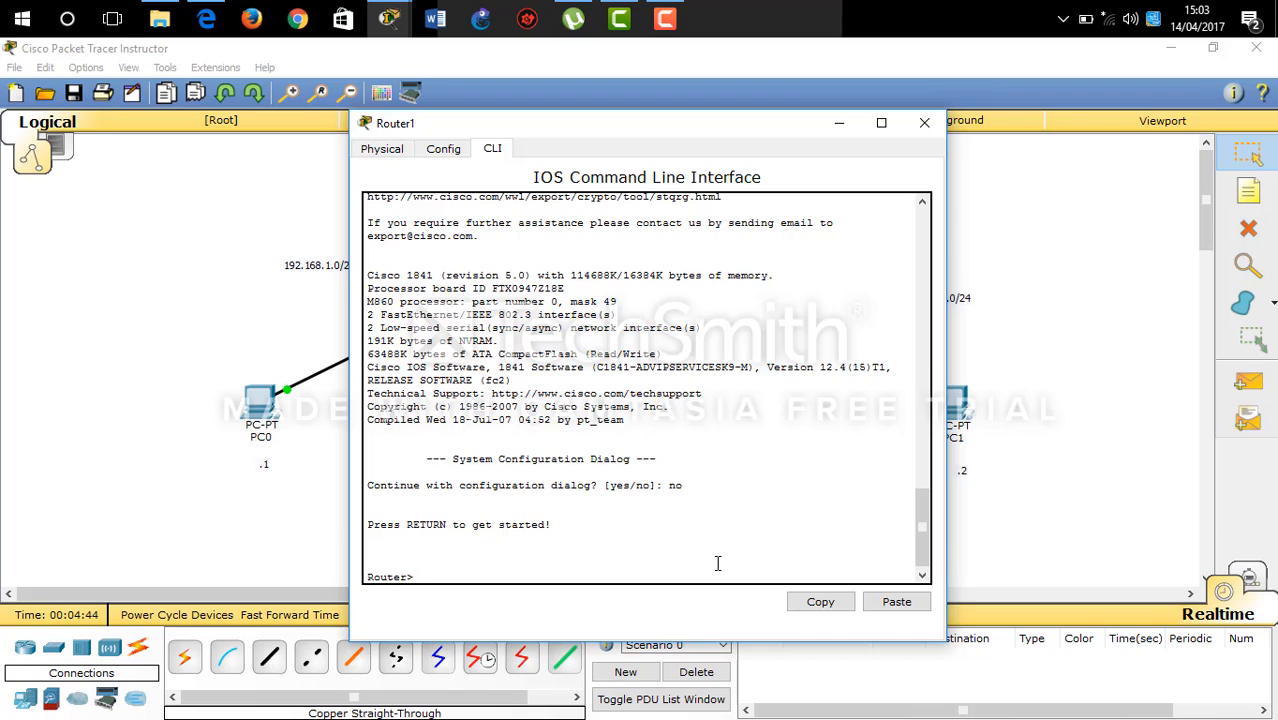
Enter privileged mode on Router1 with en and global configuration mode with conf t
type("en")
key("Return")
type("conf t")
key("Return")
Assign IP address 10.10.1.2 with mask 255.255.255.252 to Router1's Serial 0/1/0 interface
type("int se")
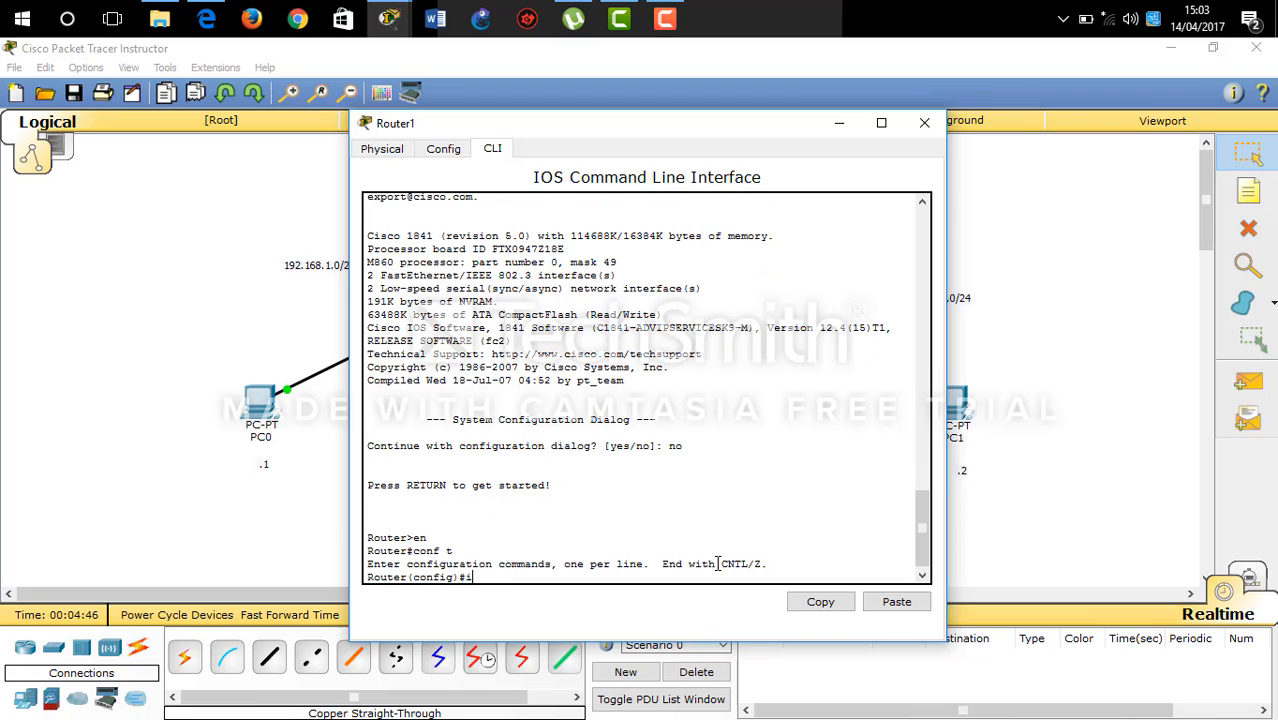
key("Tab")
type("0/1/0")
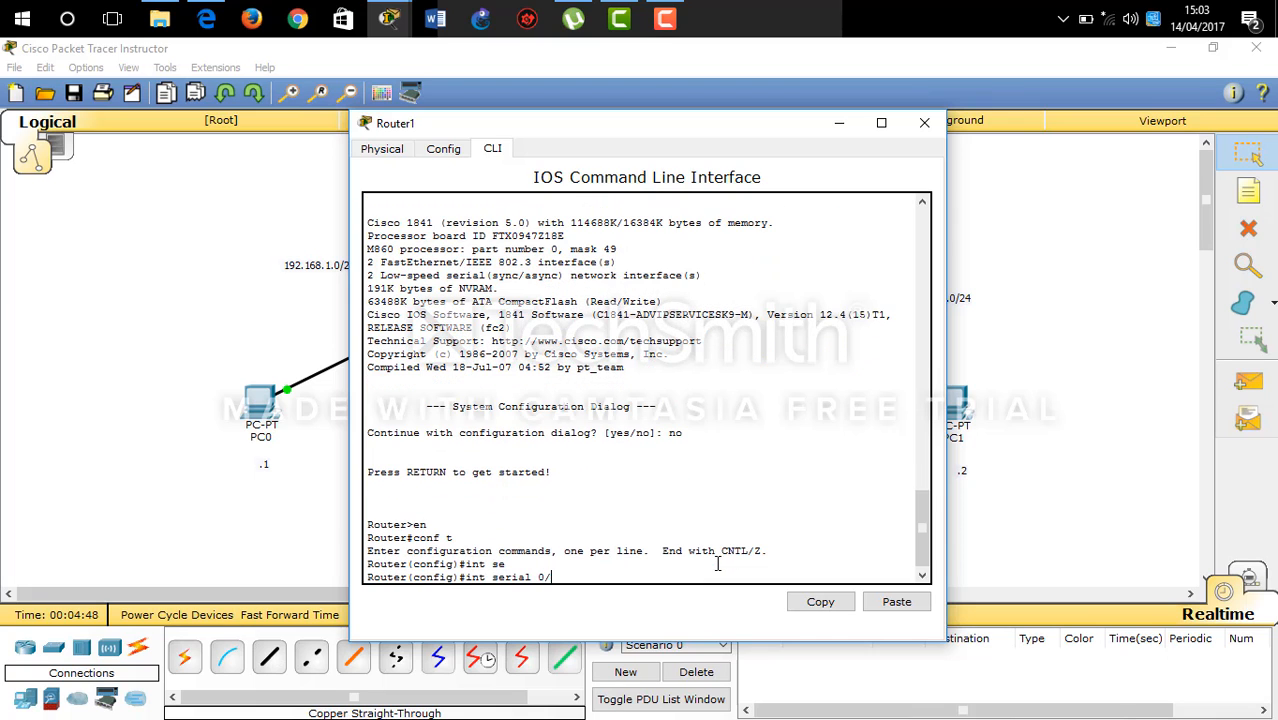
key("Return")
type("ip a")
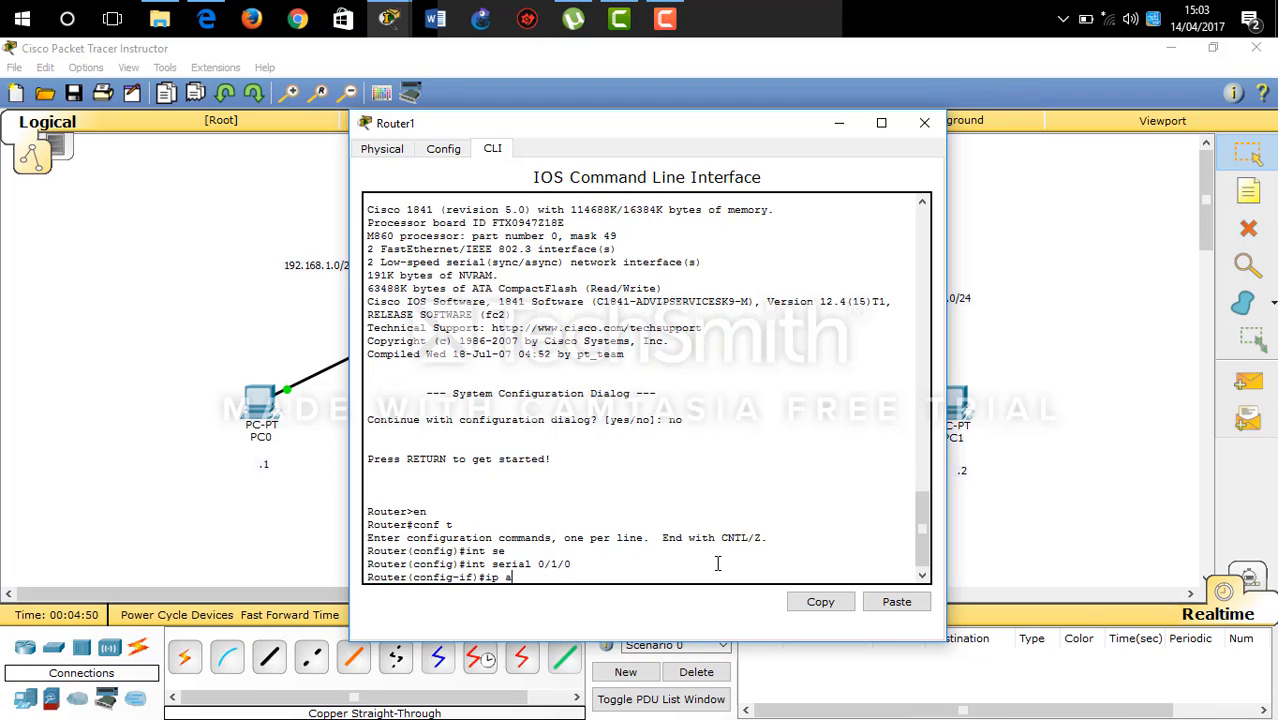
type("dd")
key("Tab")
type("192")
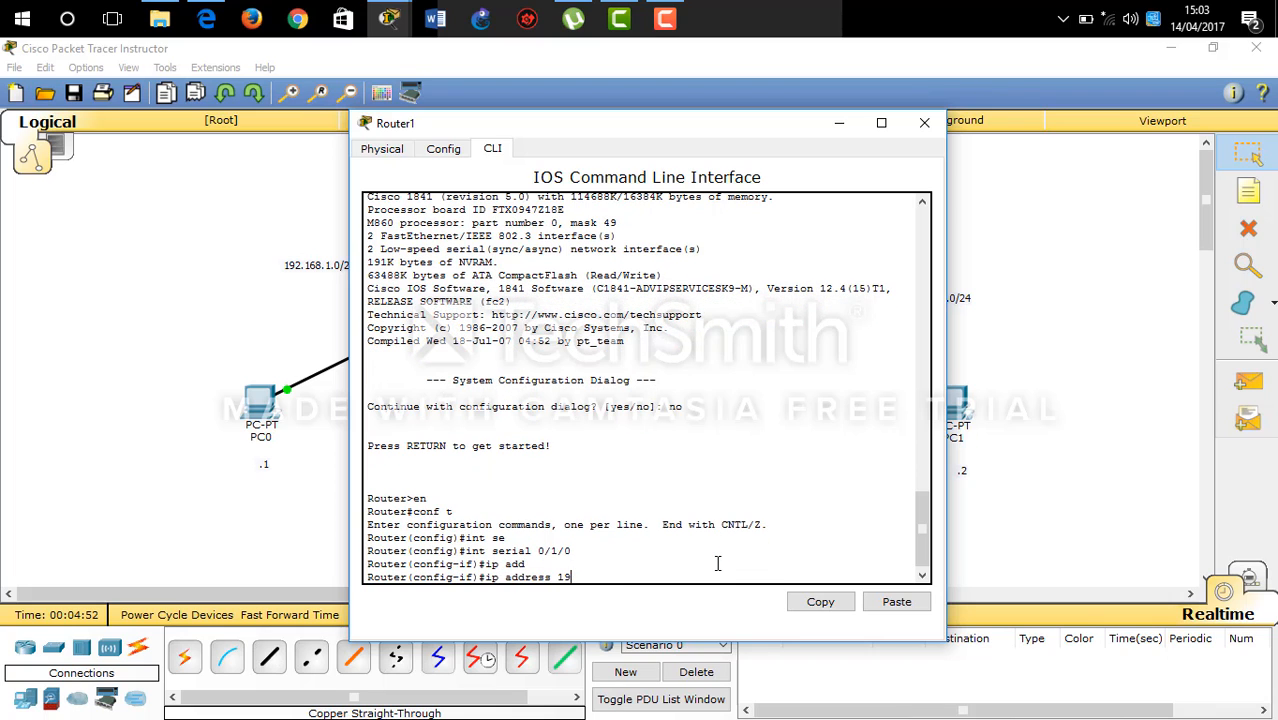
key("BackSpace")
type("0.10.1.2 255.255.255.252")
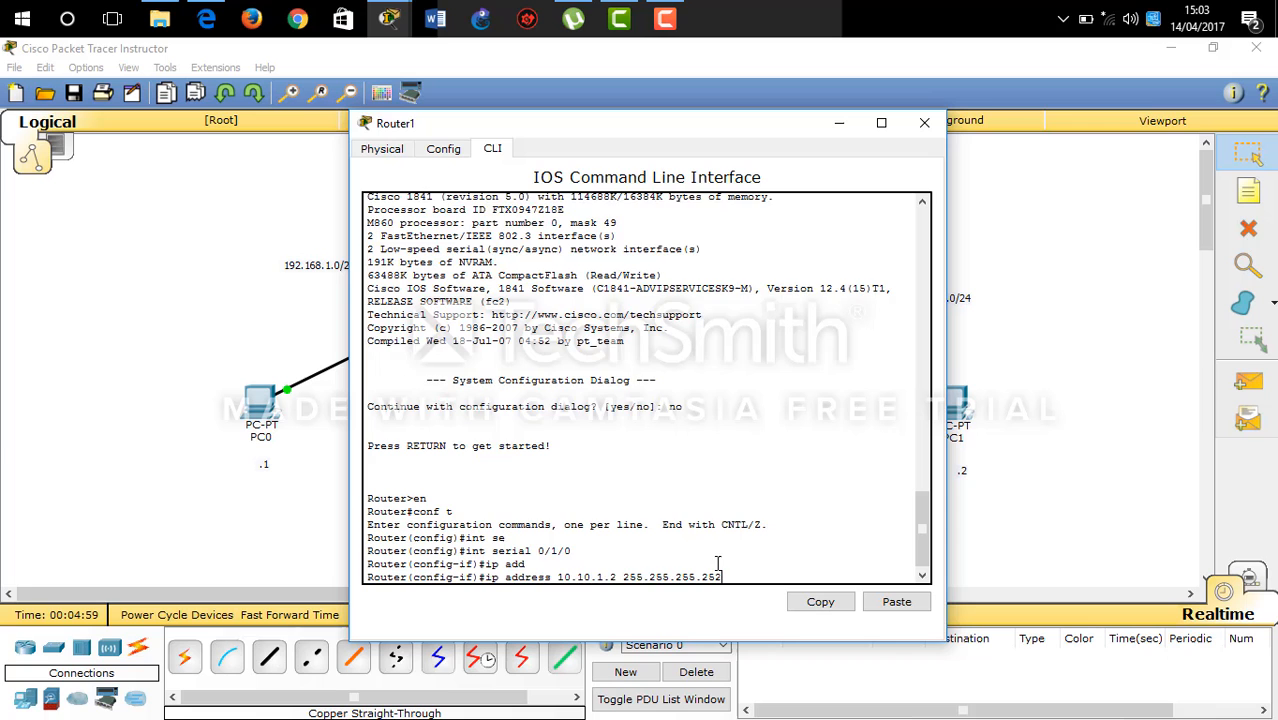
key("Return")
Enable Serial 0/1/0 on Router1 with no shutdown and return to global configuration mode
type("no sh")
key("Tab")
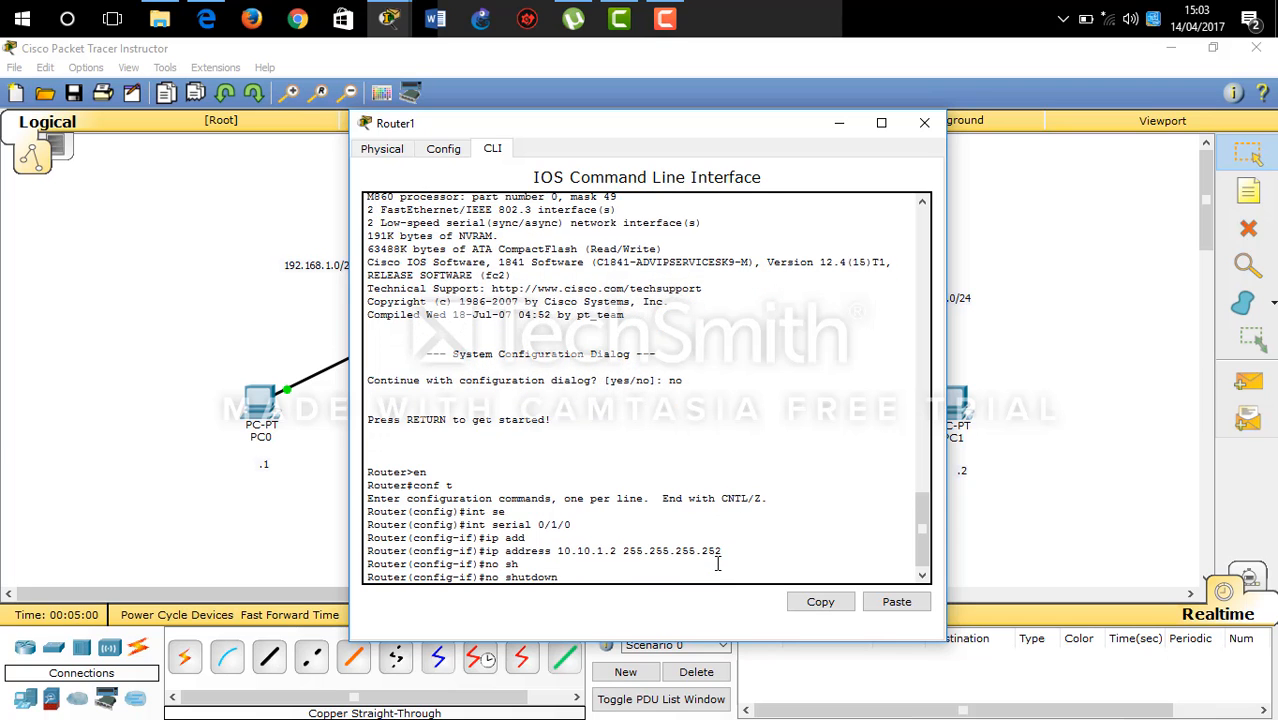
key("Return")
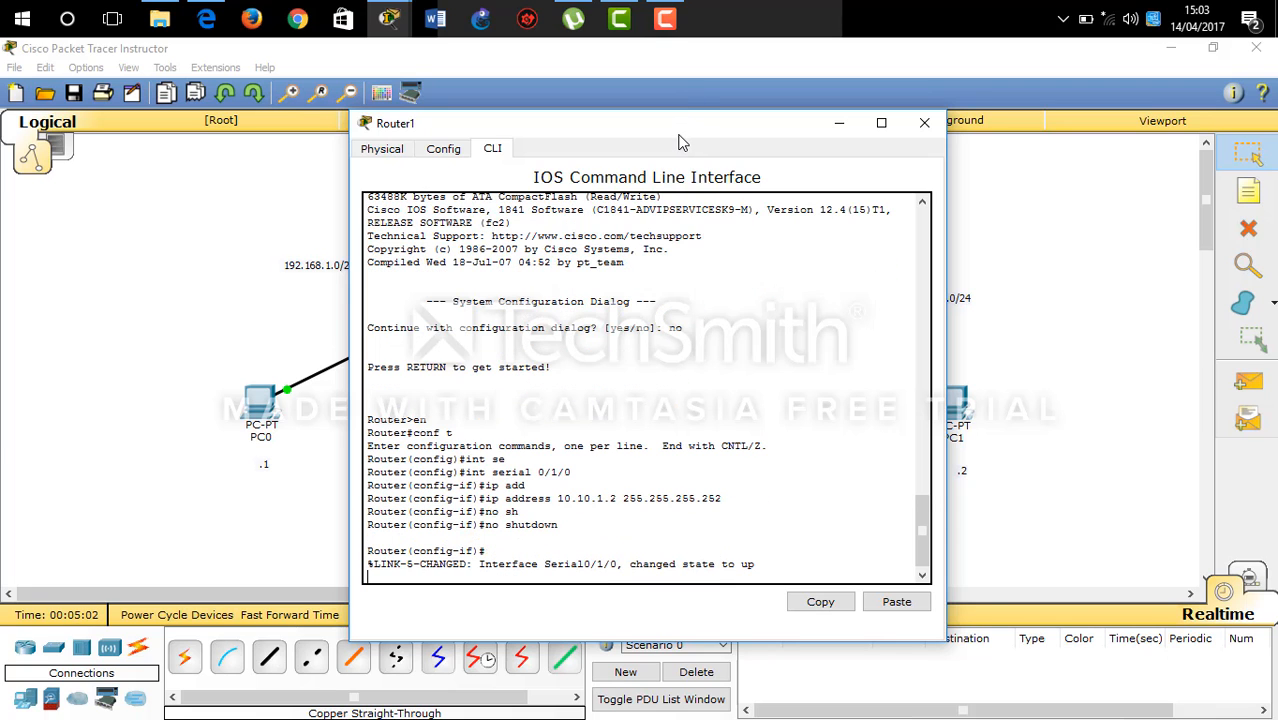
left_click_drag(680, 140, 644, 137)
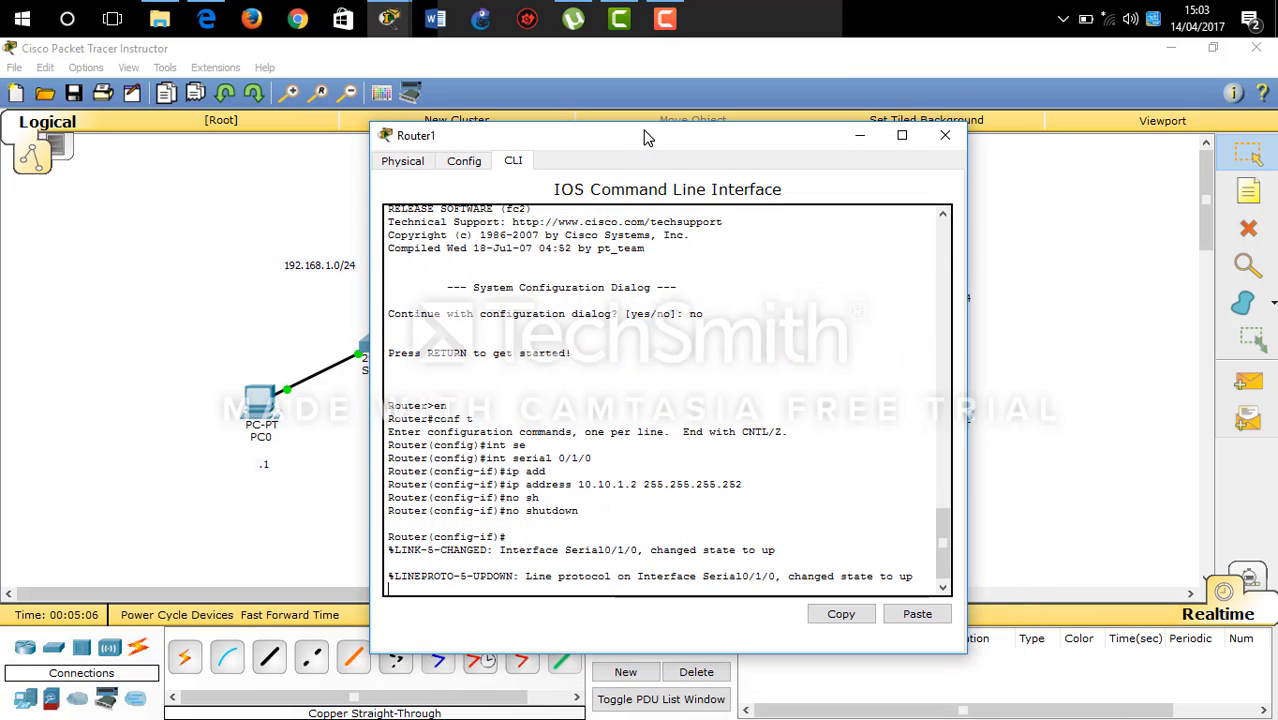
key("Return")
type("exit")
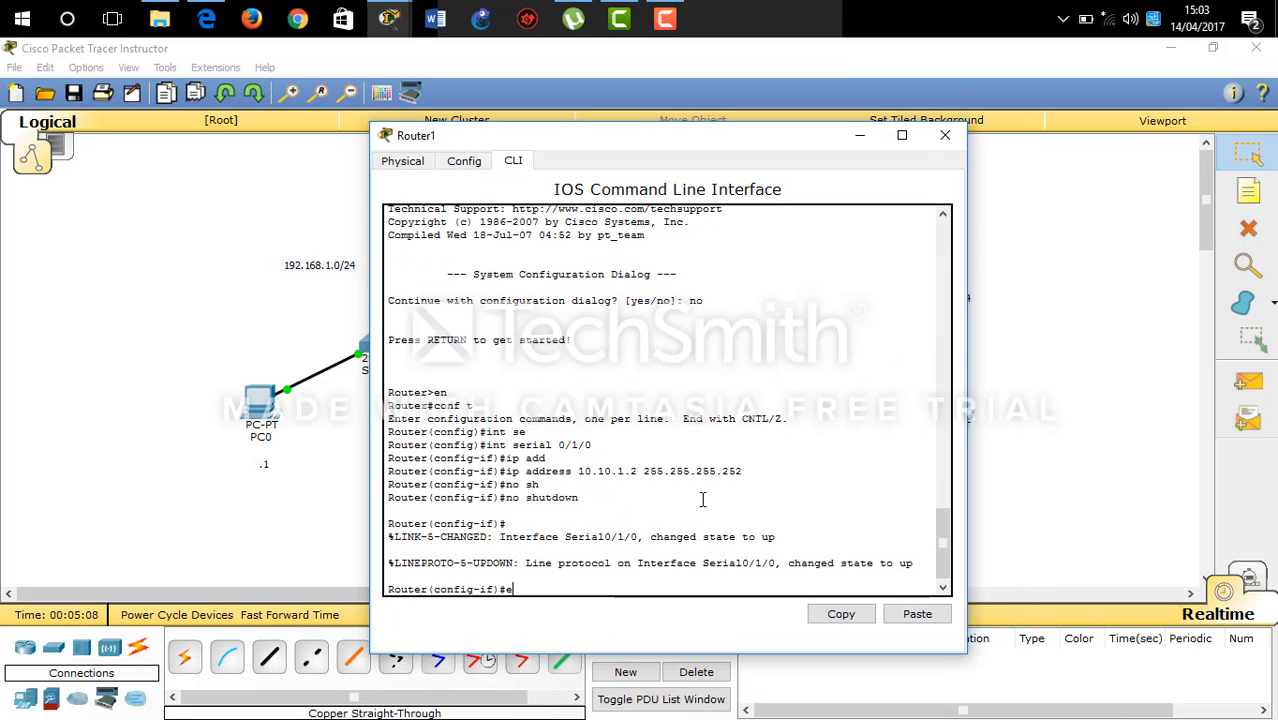
key("Return")
Assign IP address 192.168.2.254 with mask 255.255.255.0 to Router1's FastEthernet 0/0 interface
type("int ")
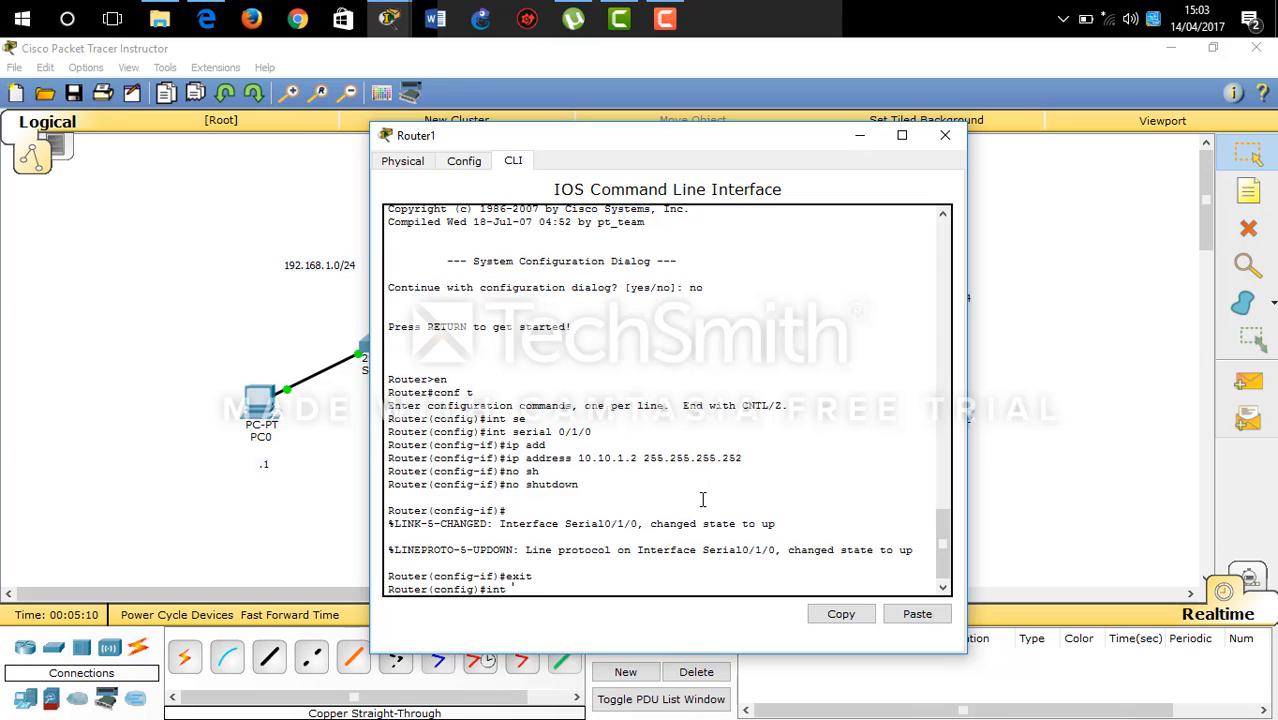
type("fa")
key("Tab")
type("0/0")
key("Return")
type("ip ")
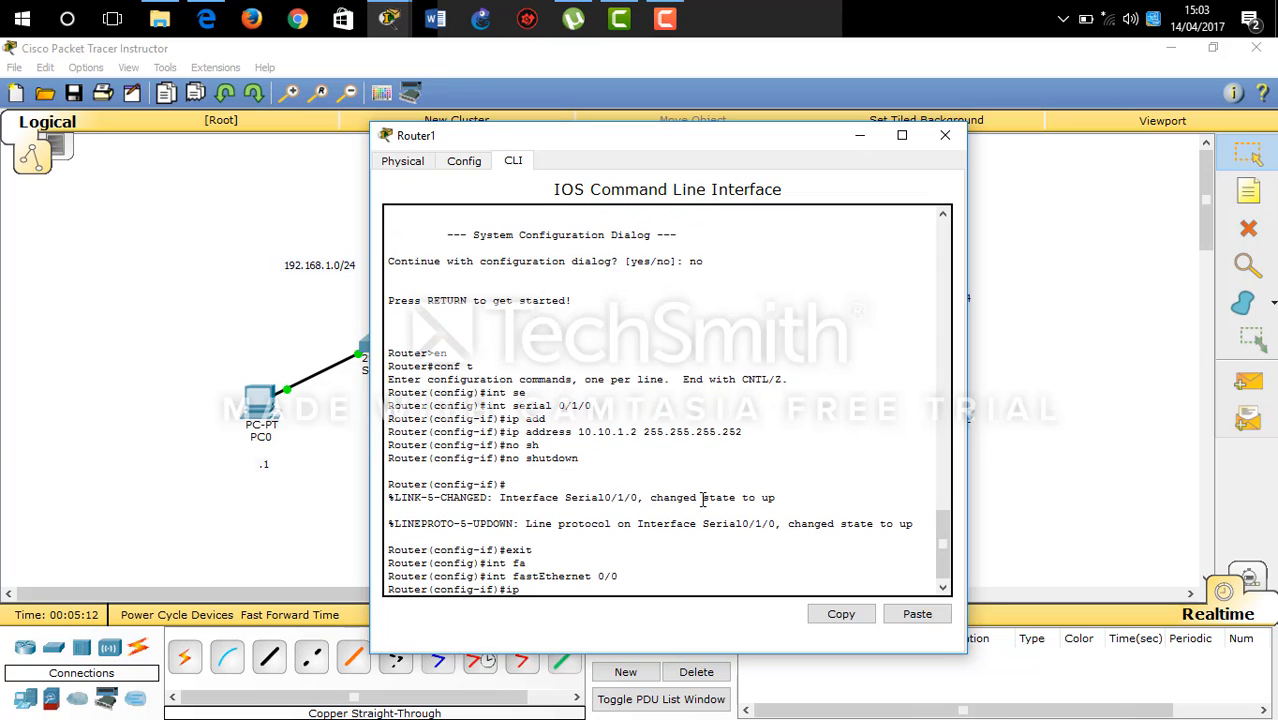
type("add")
key("Tab")
type("192")
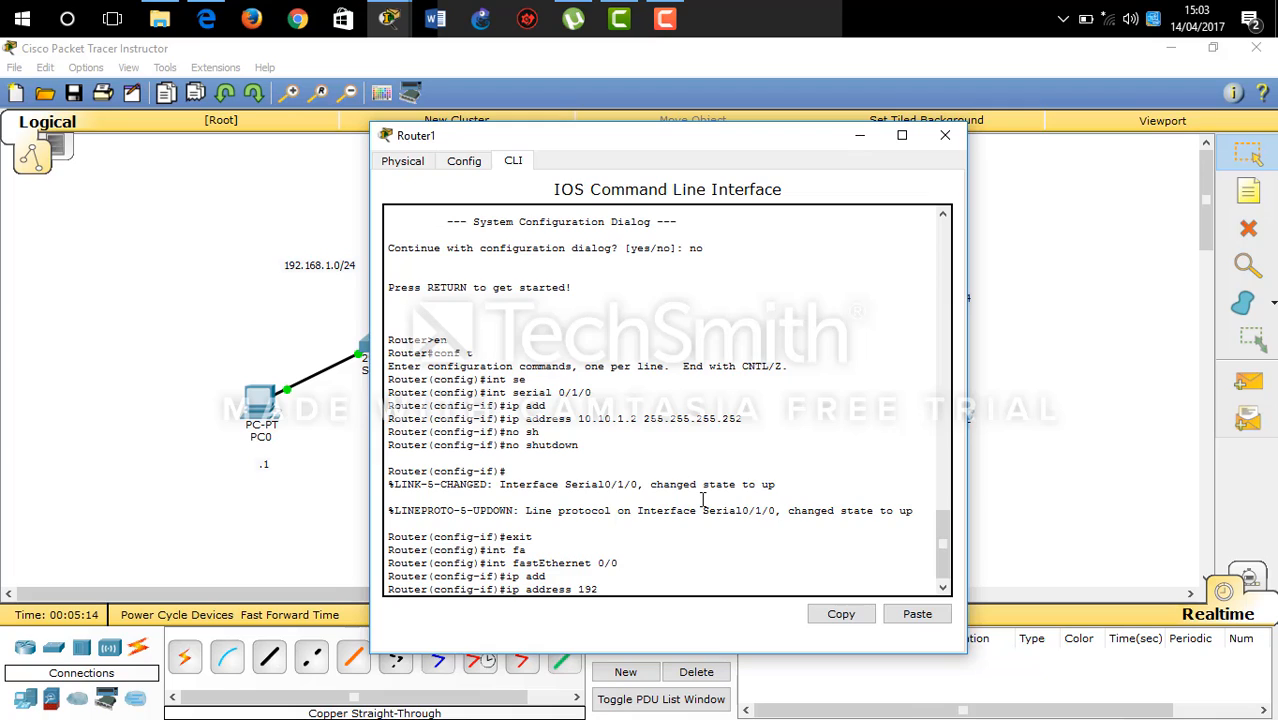
type(".168.2.254 255.255.25")
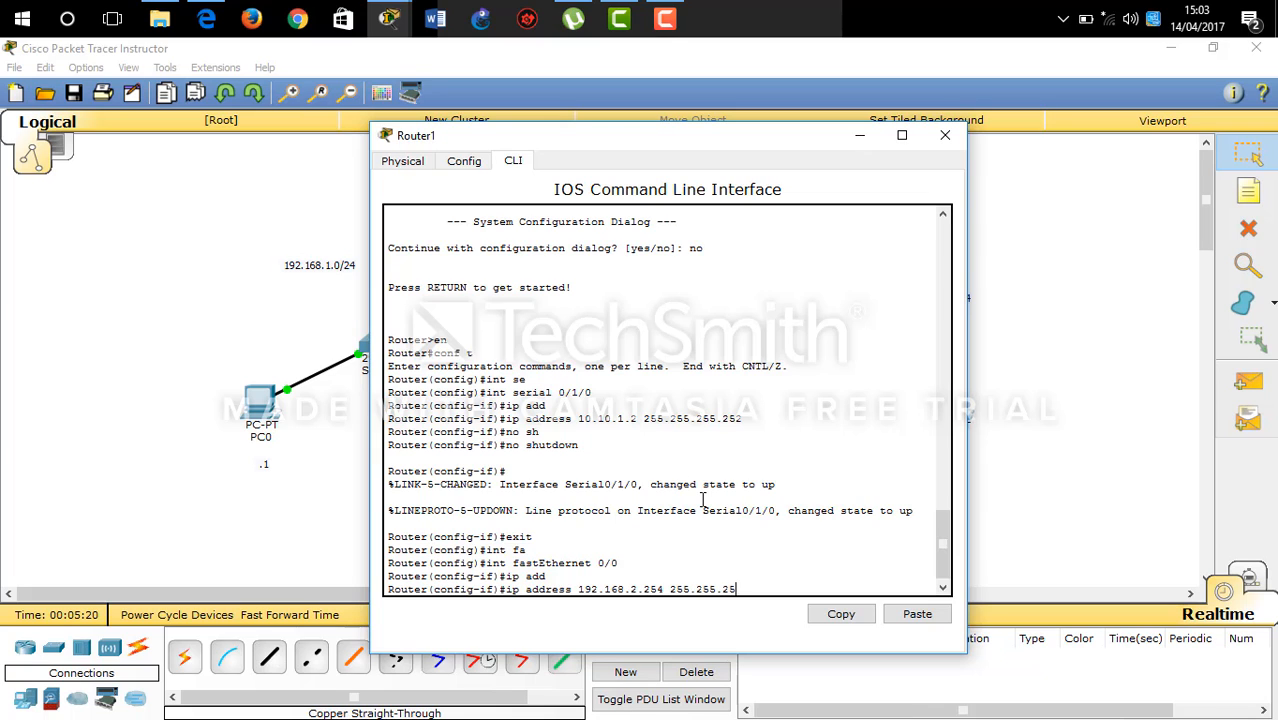
type("5.0")
key("Return")
Enable FastEthernet 0/0 on Router1 with no shutdown, check the topology's links, and return to global configuration mode
type("nfig-if)#n")
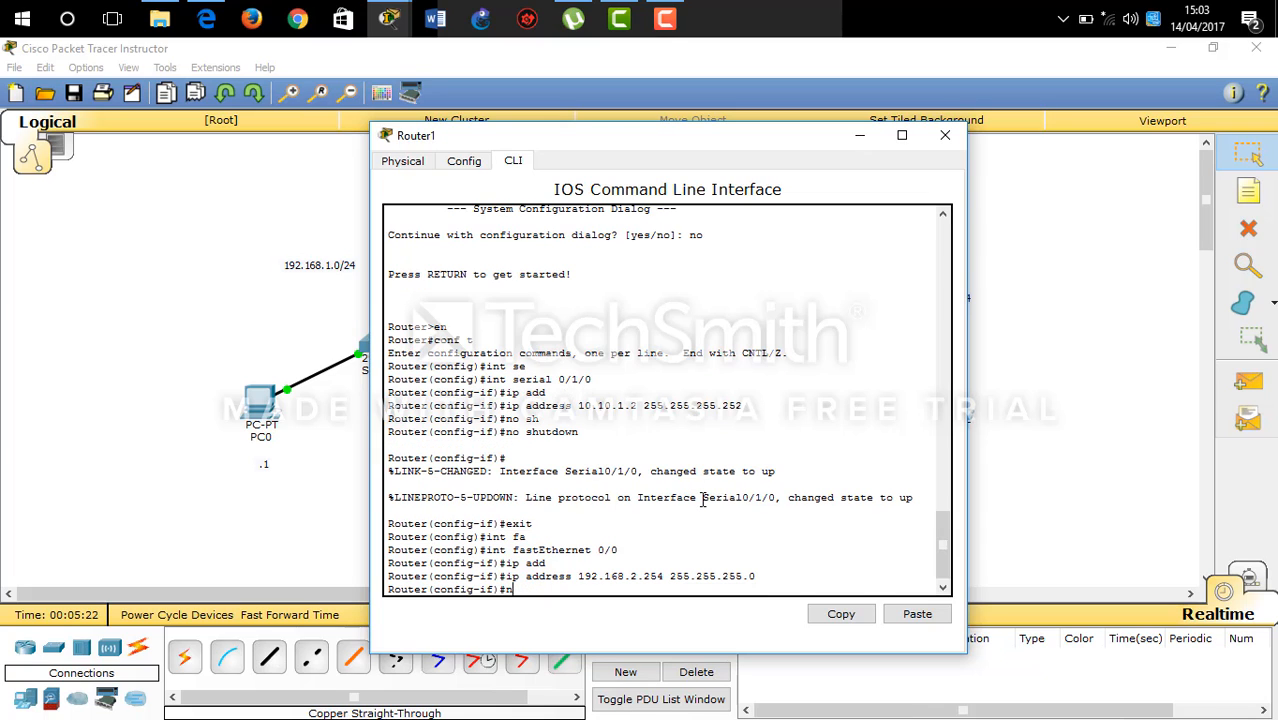
type("o sh")
key("Tab")
key("Return")
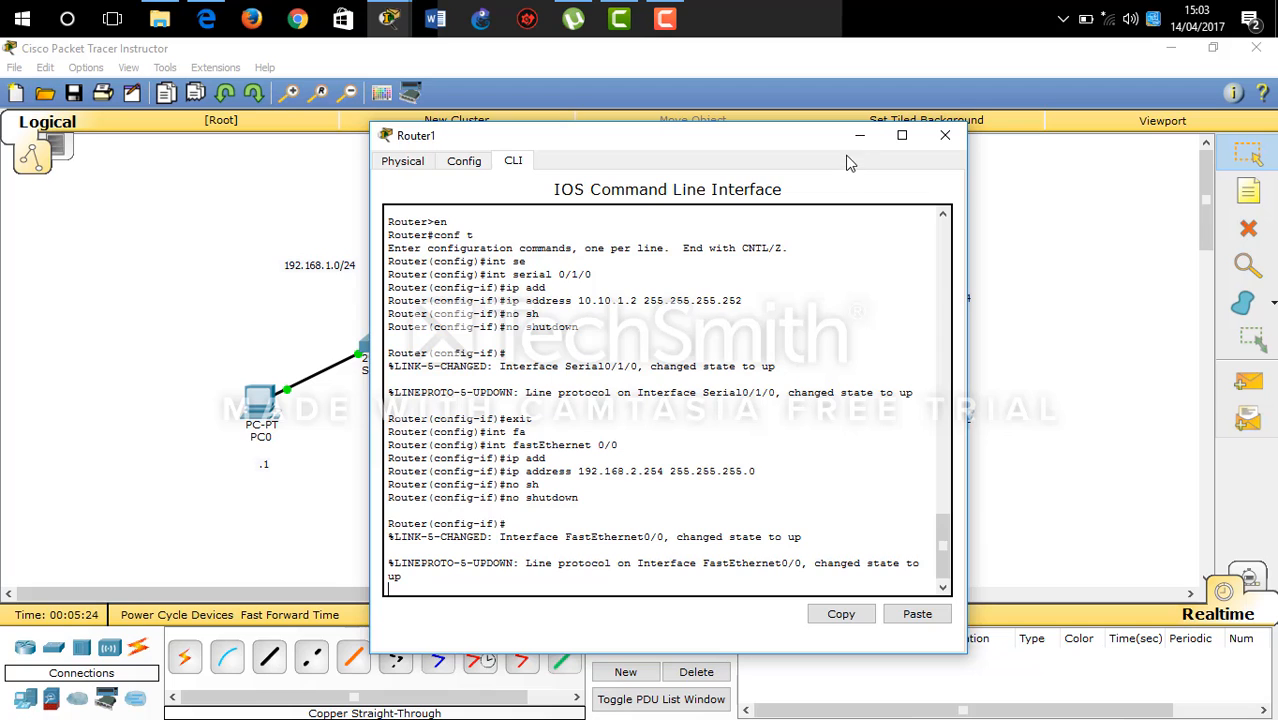
left_click_drag(797, 142, 841, 507)
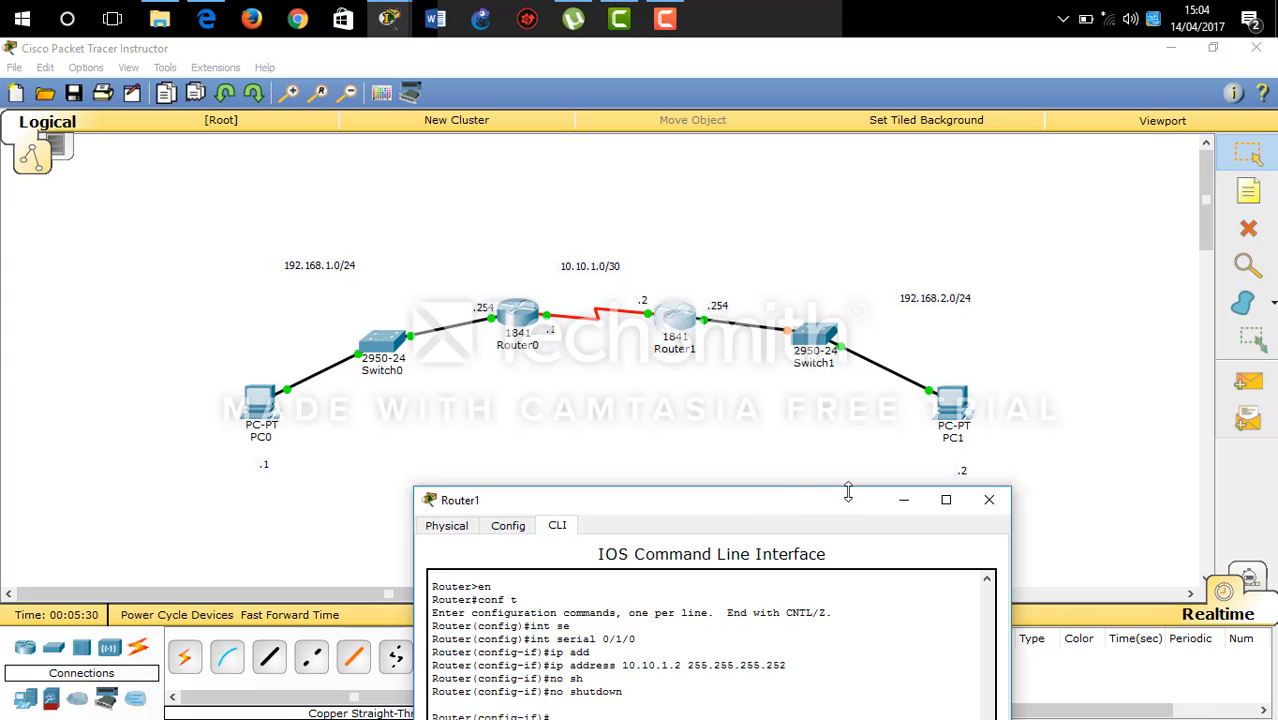
left_click_drag(787, 502, 753, 171)
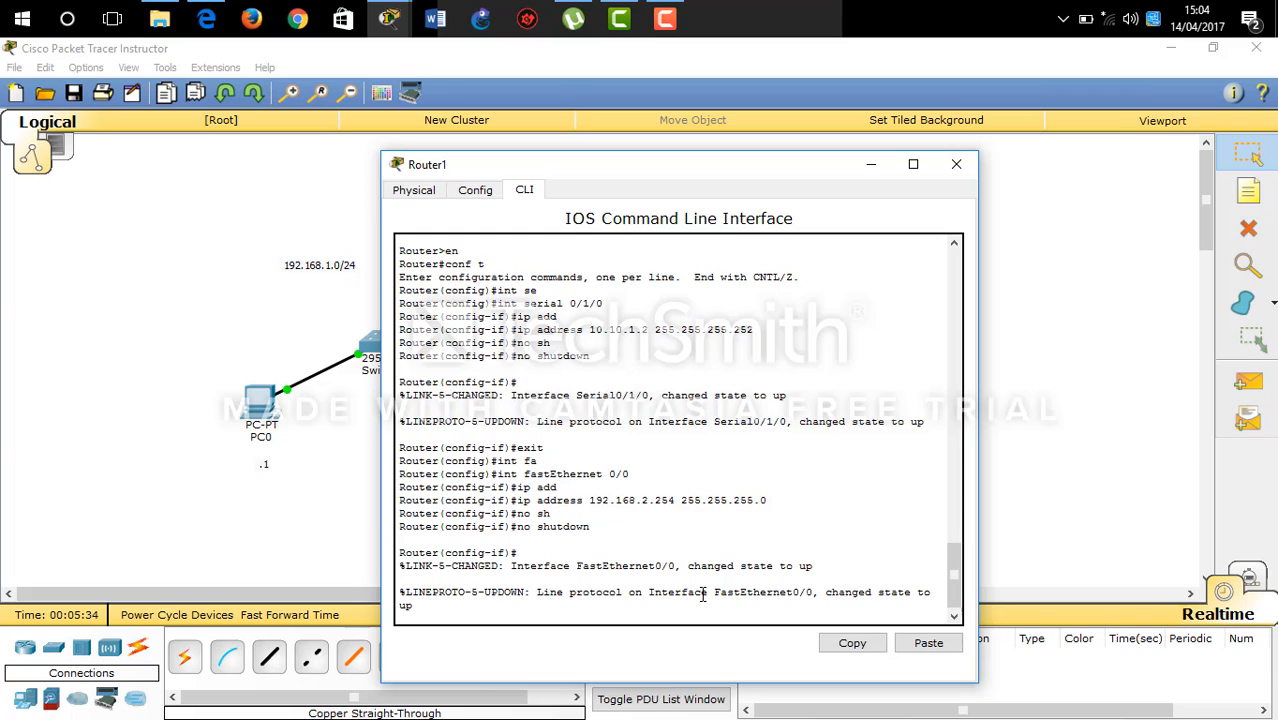
key("Return")
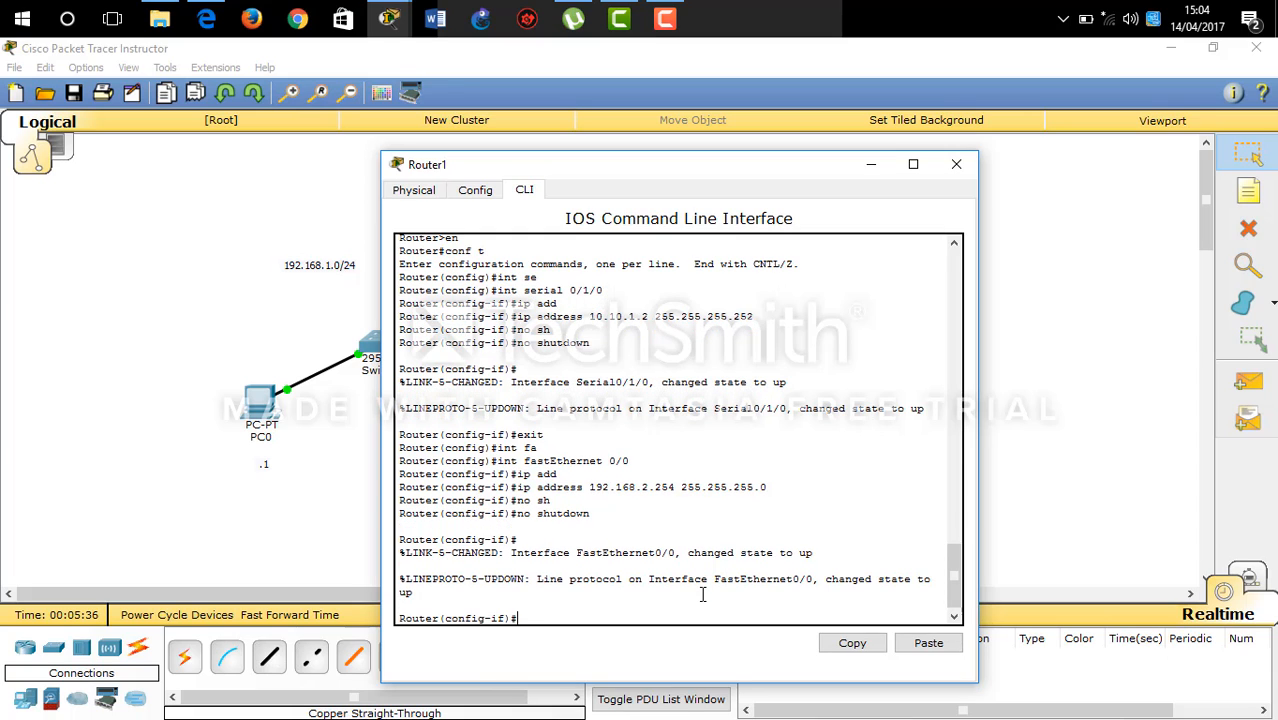
type("exit")
key("Return")
type("ip route")
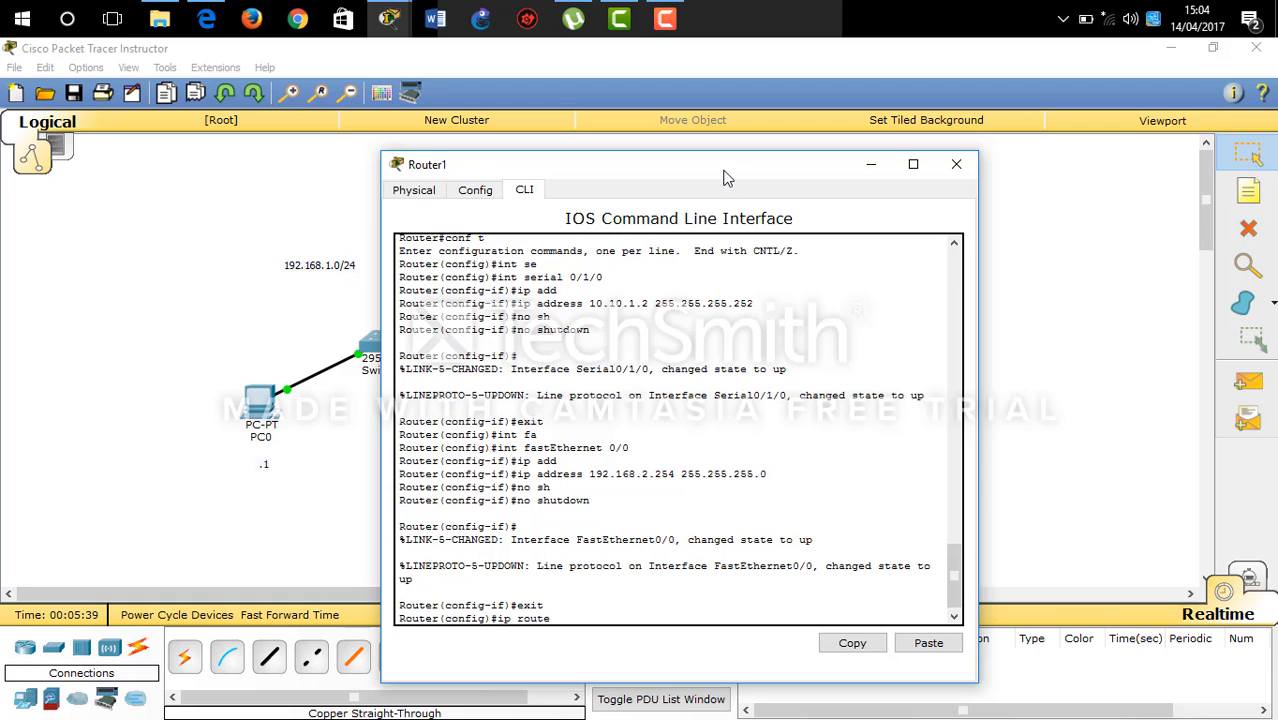
left_click_drag(722, 176, 778, 490)
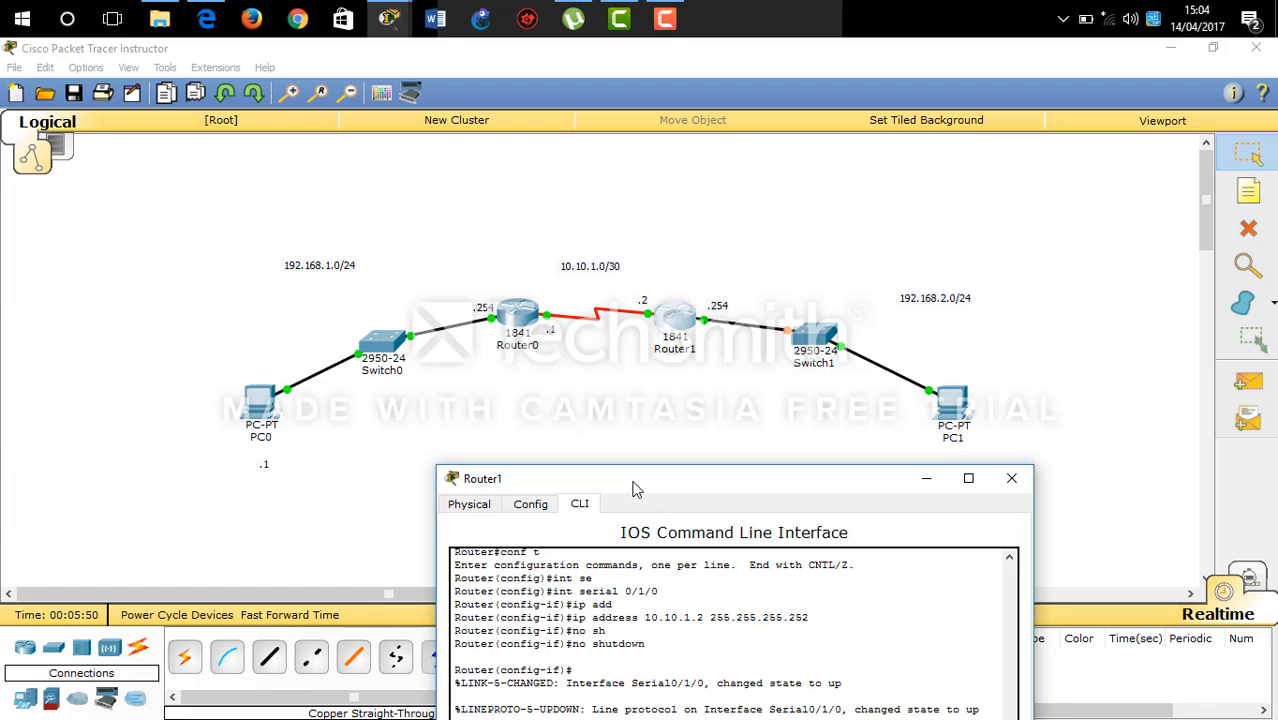
left_click_drag(634, 487, 585, 248)
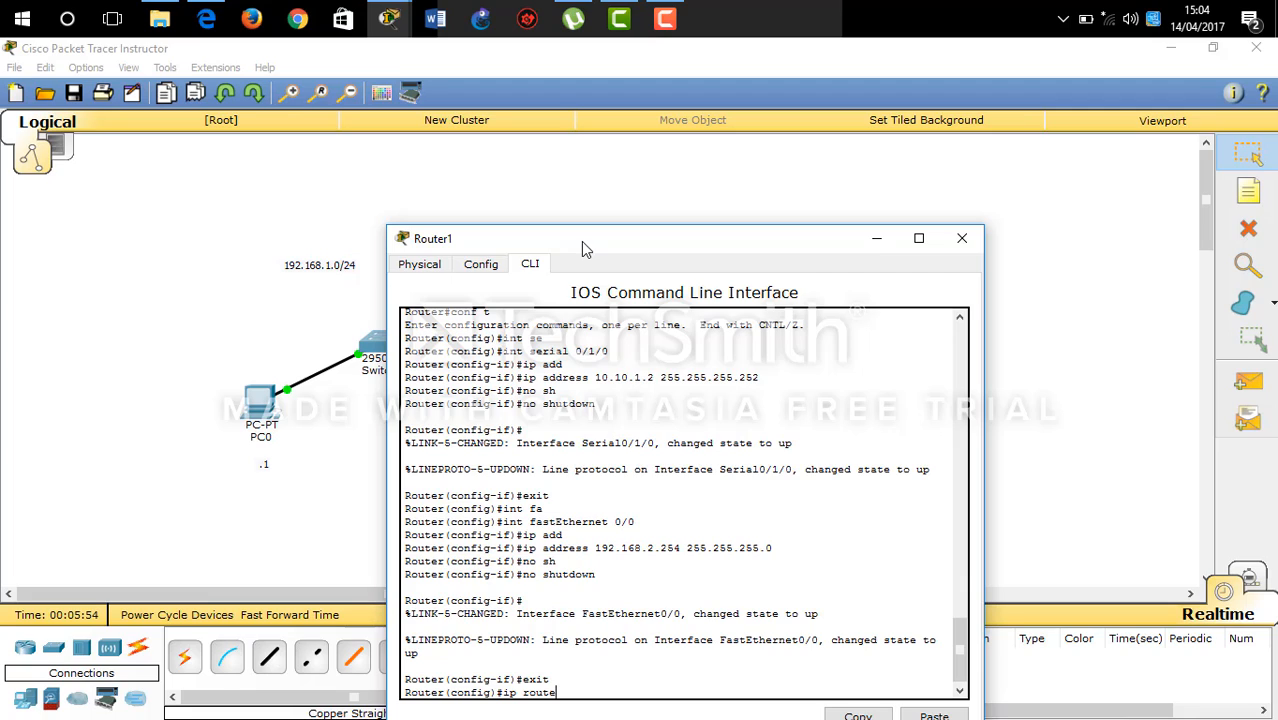
type("192")
key("BackSpace")
key("BackSpace")
key("BackSpace")
key("BackSpace")
key("BackSpace")
key("BackSpace")
key("BackSpace")
key("BackSpace")
key("BackSpace")
Try to set Router1's hostname to R2
type("hostanm")
key("BackSpace")
key("BackSpace")
type("ame R")
key("Return")
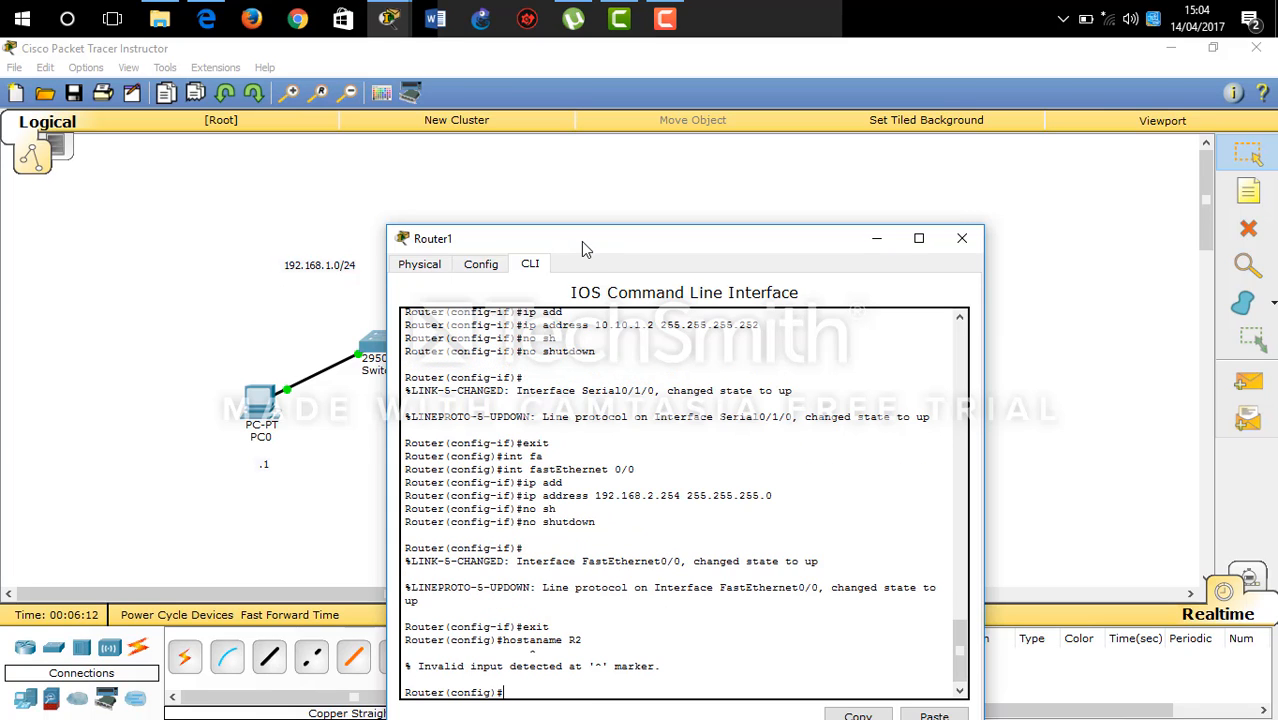
Correct the misspelled hostname command and run it to name Router1 R2
key("Up")
key("BackSpace")
key("BackSpace")
key("BackSpace")
key("BackSpace")
key("BackSpace")
key("BackSpace")
type("name R2")
key("Return")
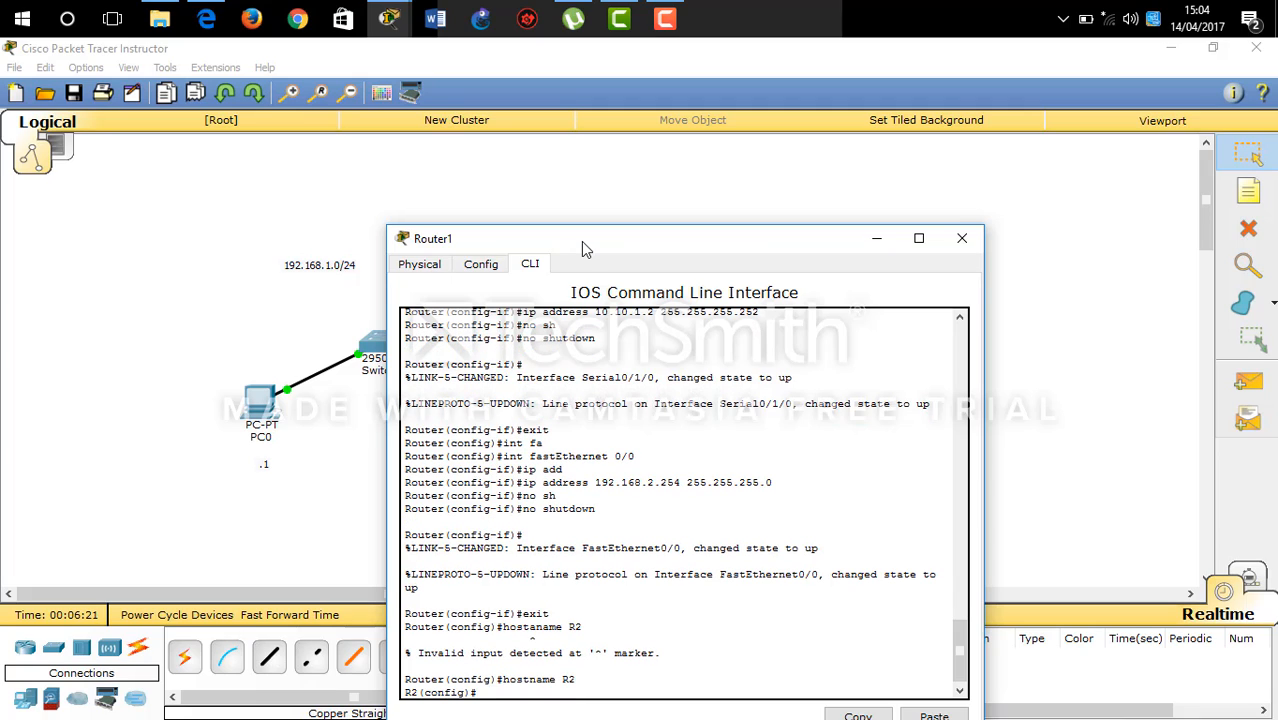
Add a static route on R2 to network 192.168.1.0 with mask 255.255.255.0 via next hop 10.10.1.1
type("ip route 192.168.1.0 255.255.2")
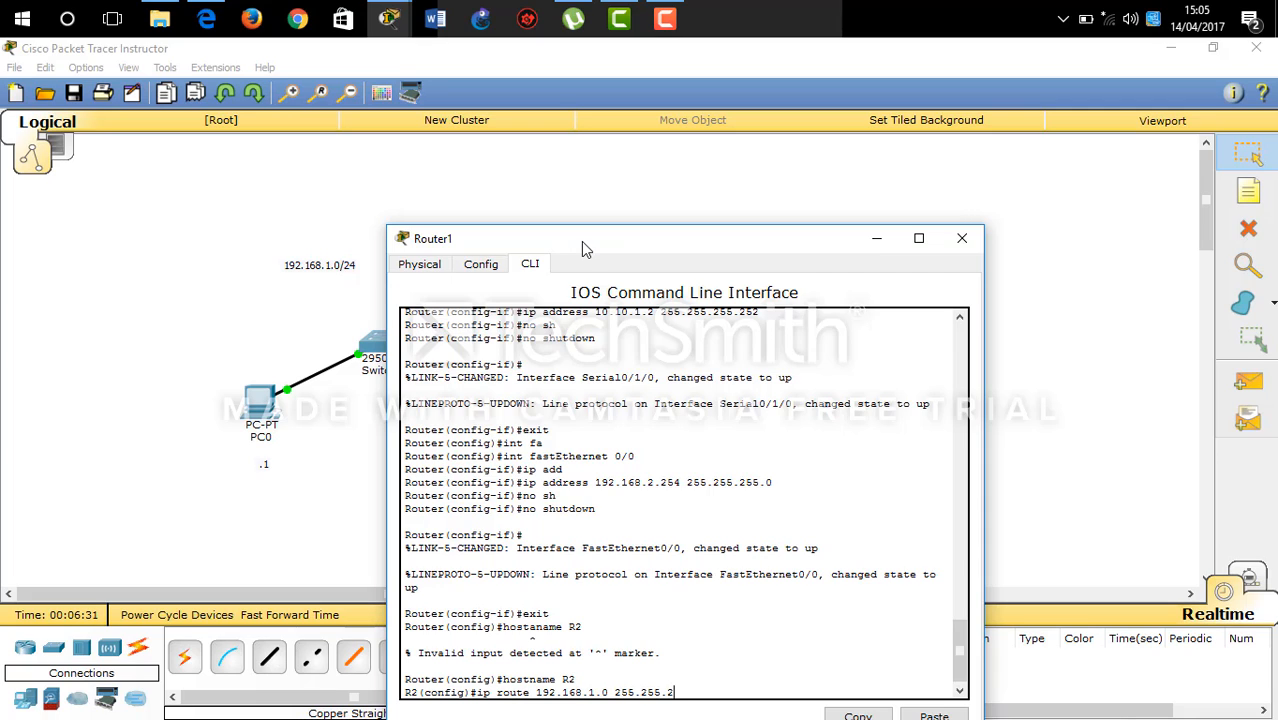
type("55.0 10.10.1.1")
left_click_drag(642, 243, 900, 276)
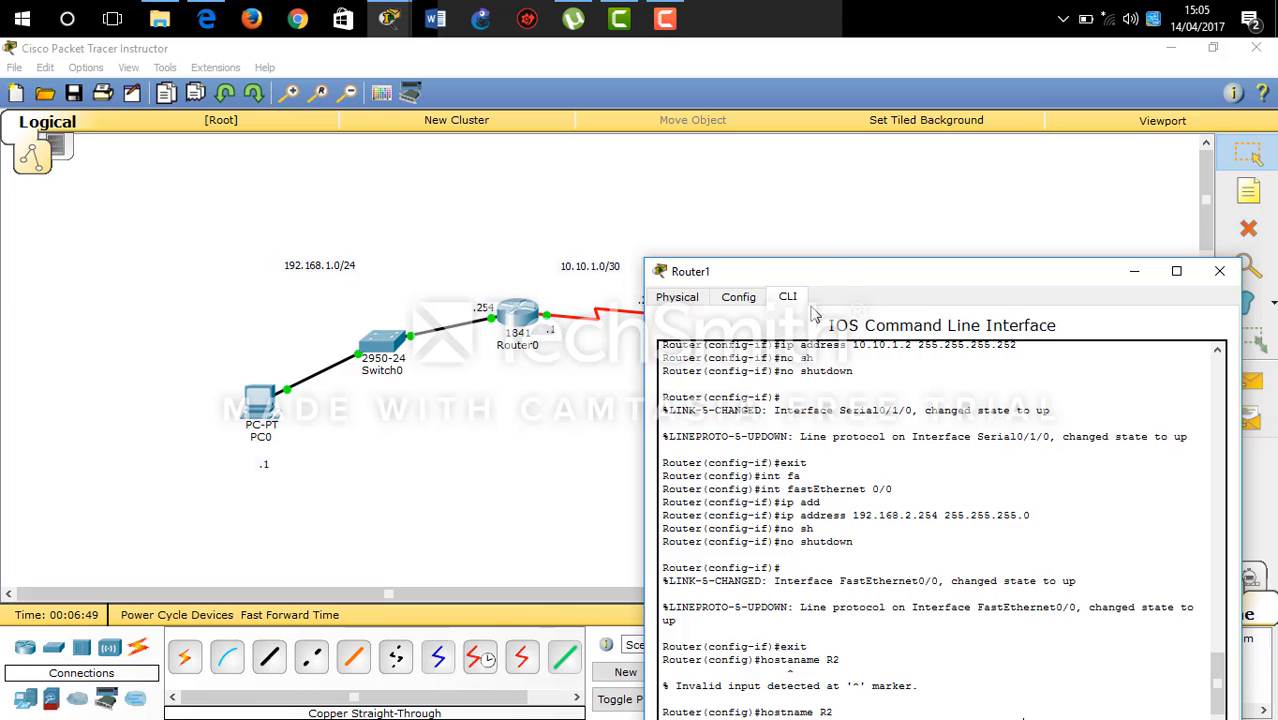
left_click_drag(819, 282, 695, 203)
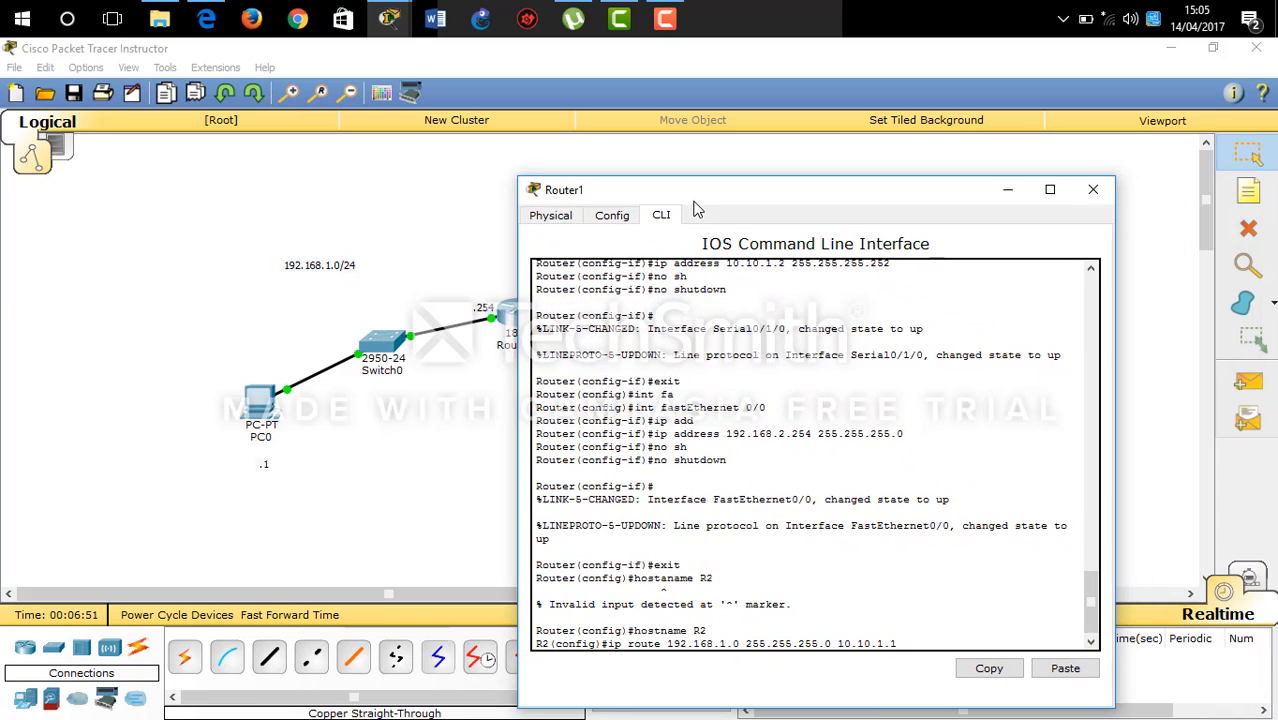
key("Return")
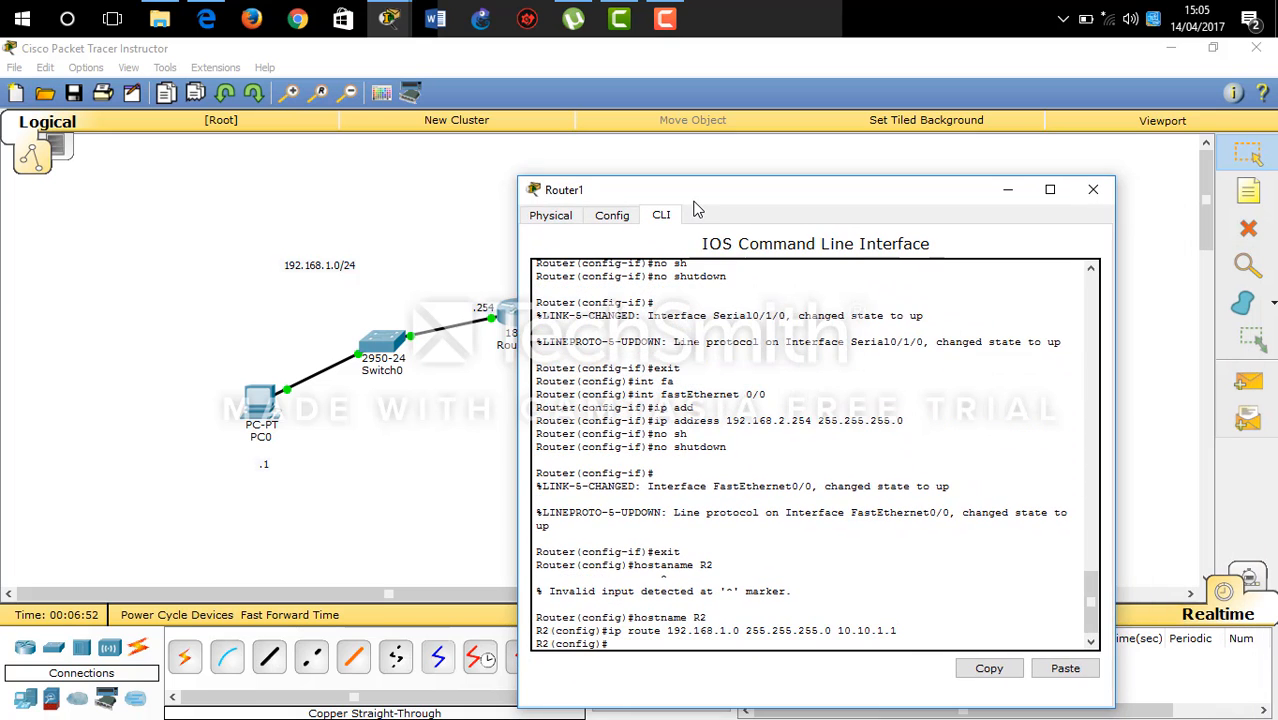
Leave interface configuration on Router0 and set its hostname to R1
left_click(1006, 190)
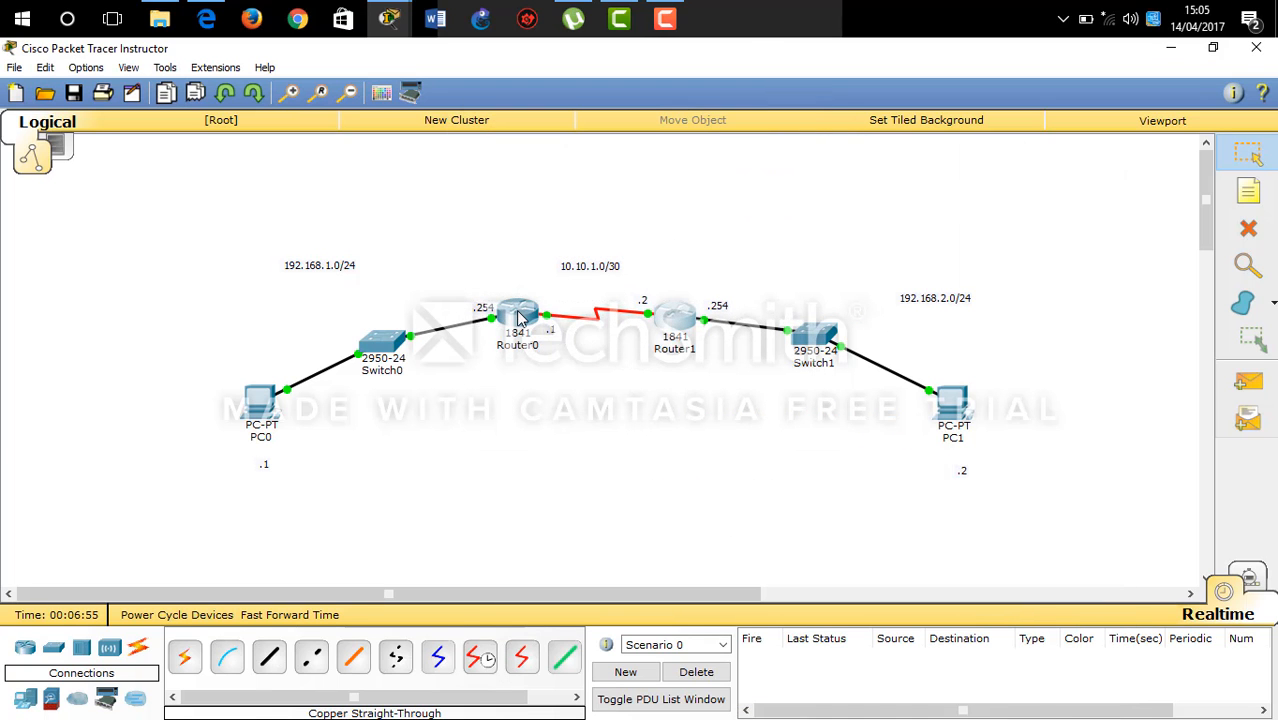
left_click(518, 314)
left_click_drag(643, 425, 608, 131)
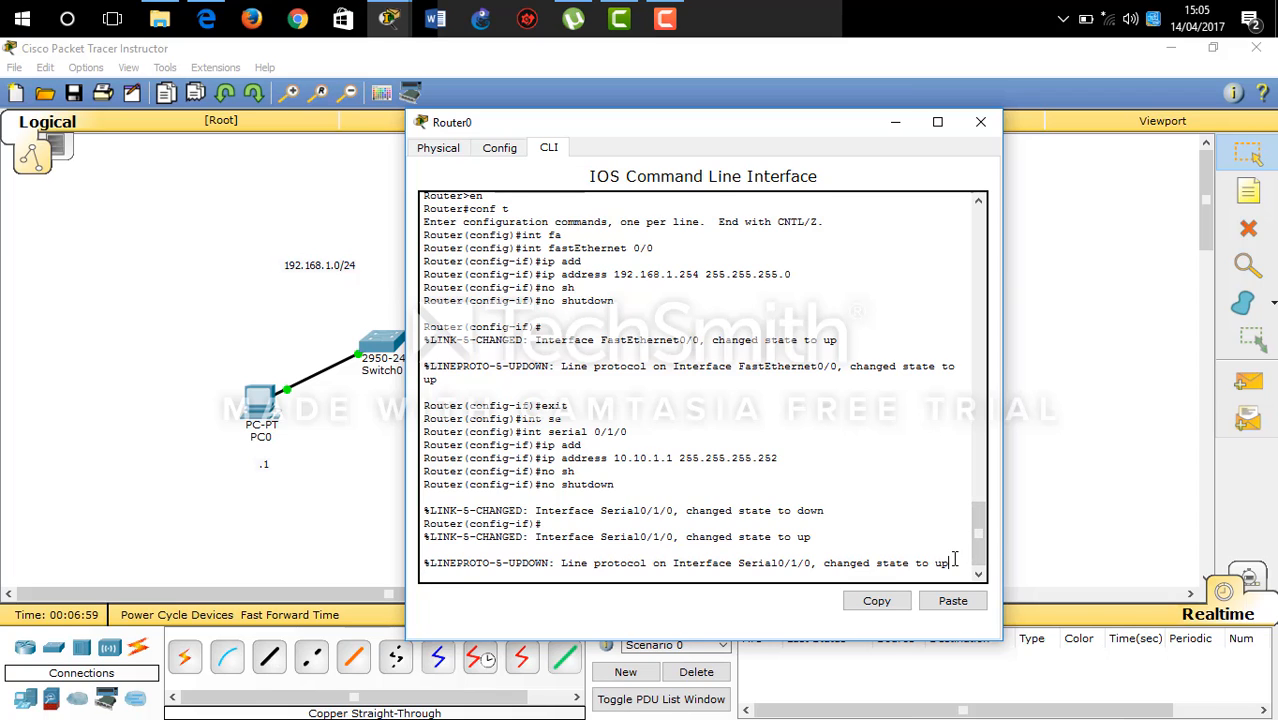
key("Return")
type("exit")
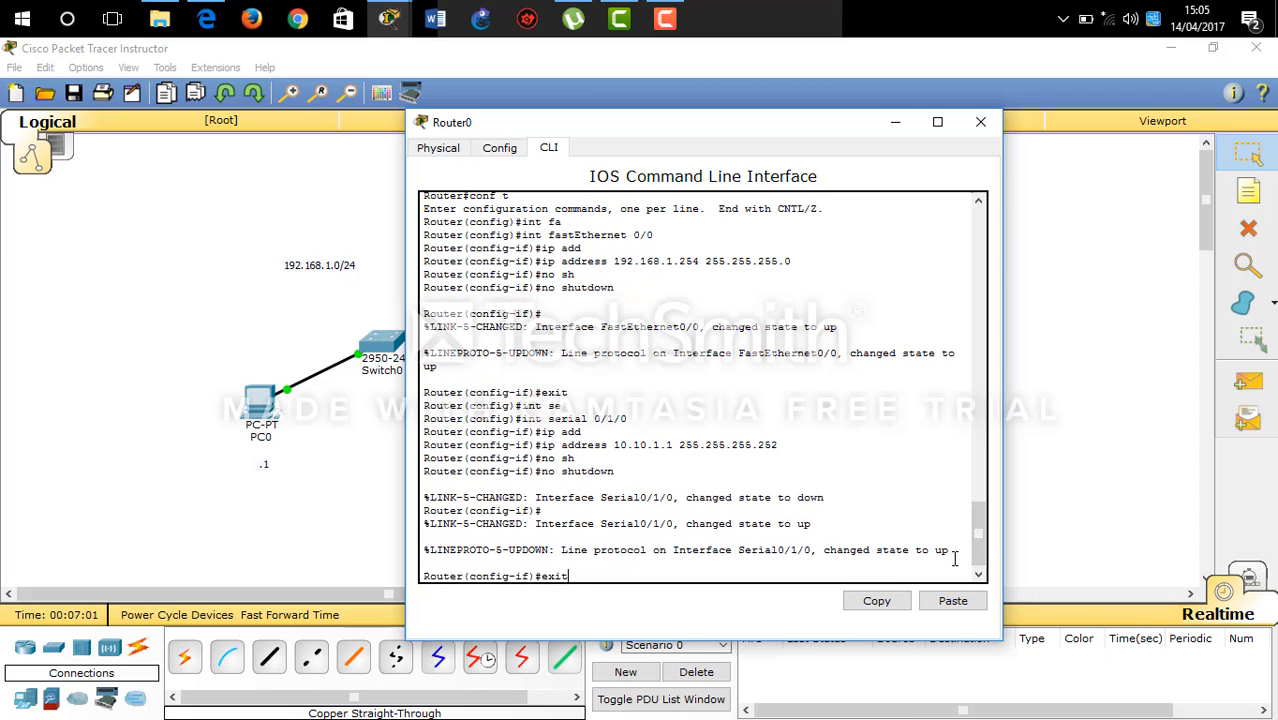
key("Return")
type("hostnam")
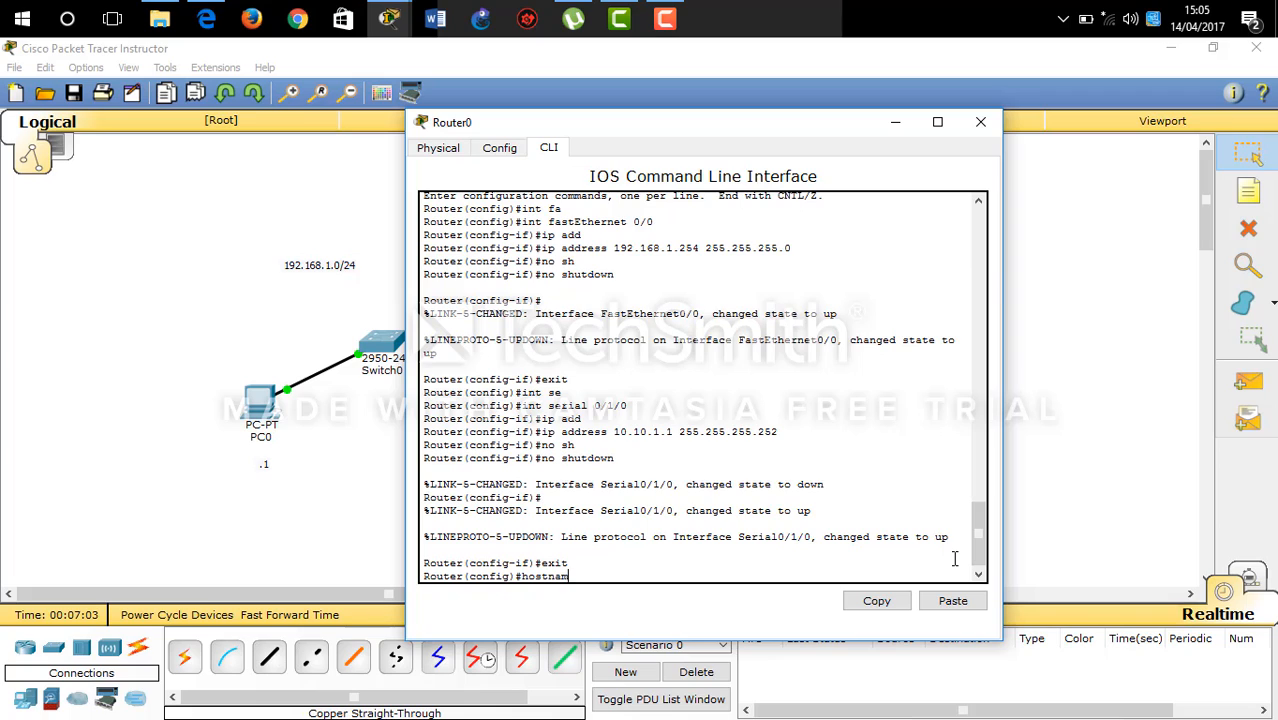
type("e R1")
key("Return")
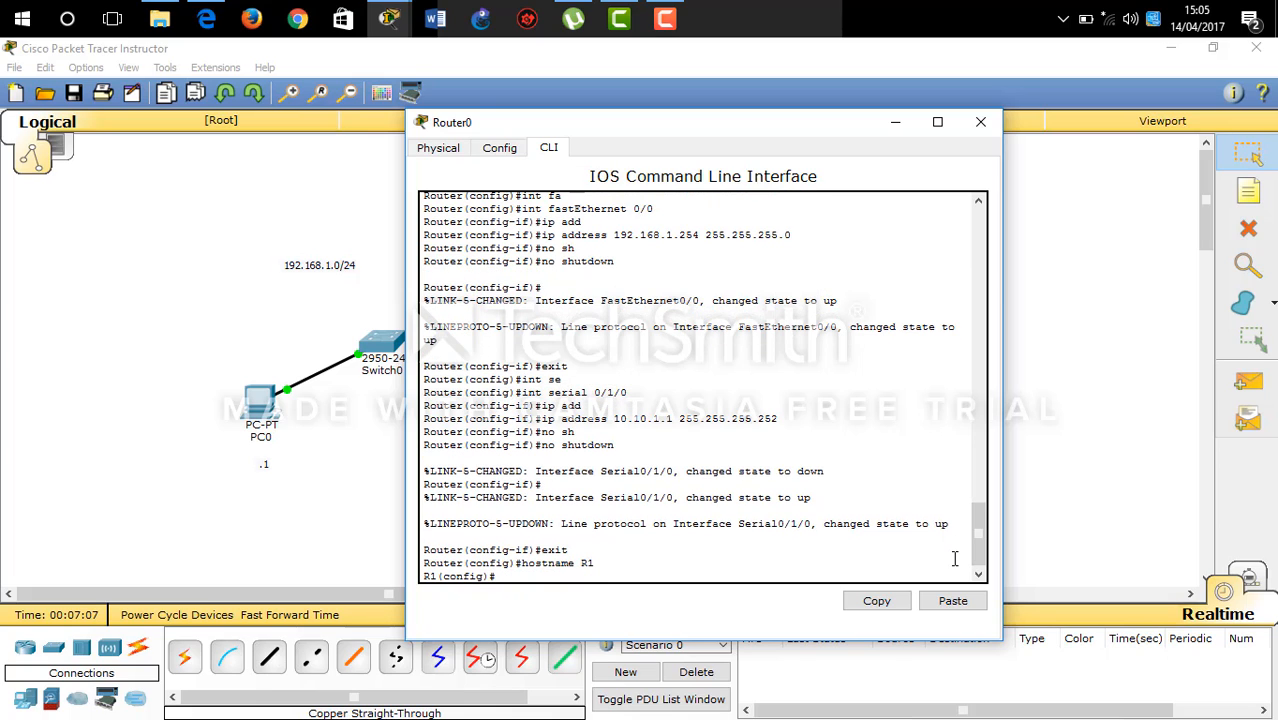
Add a static route on R1 to network 192.168.2.0 with mask 255.255.255.0 via next hop 10.10.1.2
type("ip route 192.168")
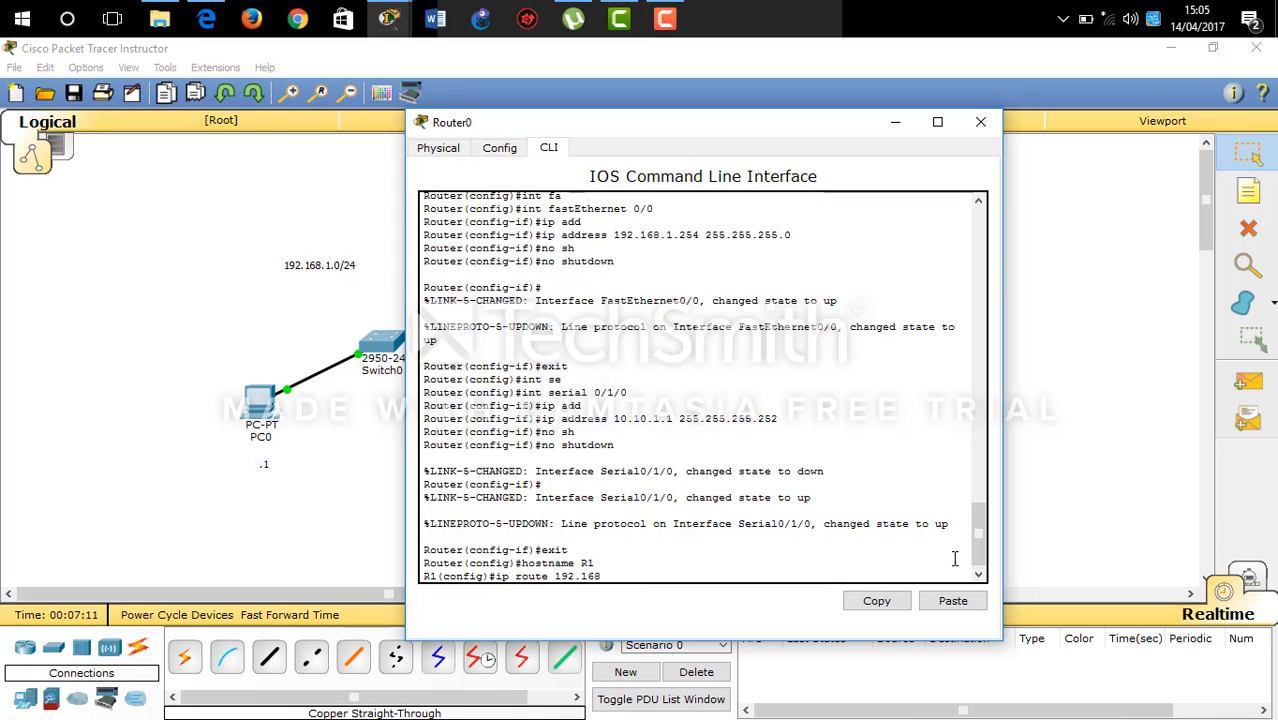
type(".2.0 255.255.255.0 10.1")
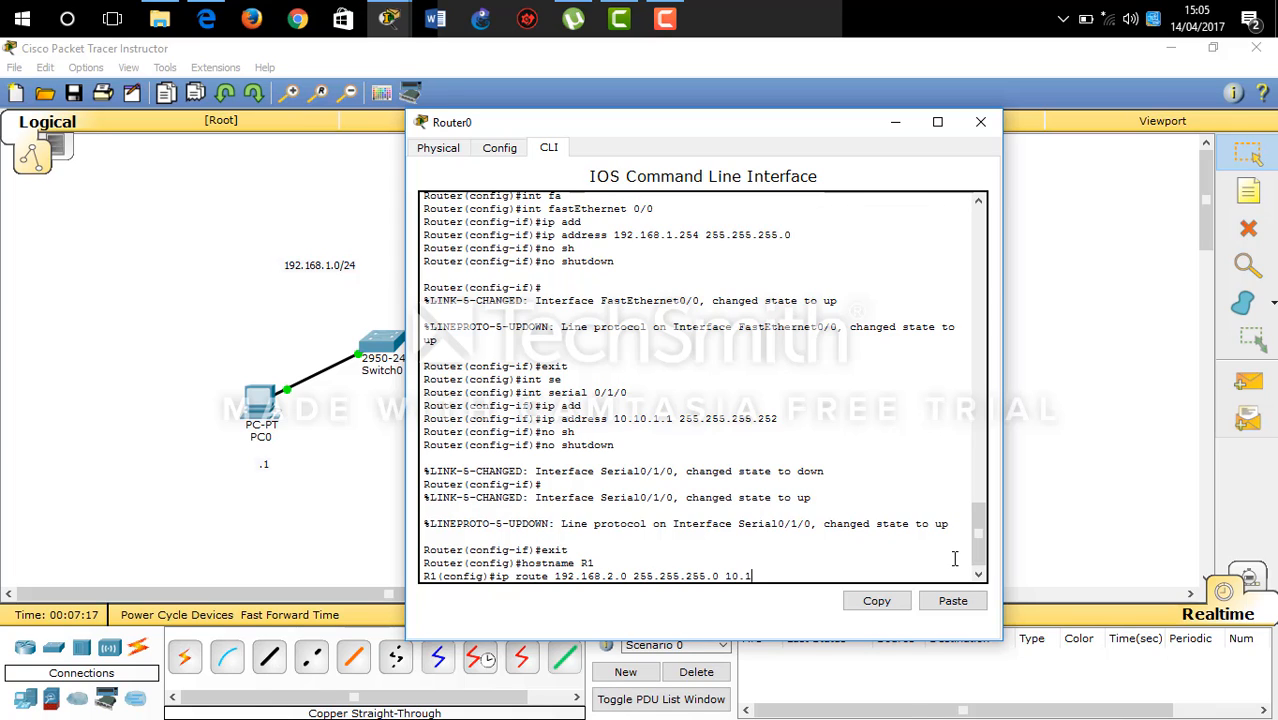
type("0.1.2")
key("Return")
End configuration mode on R1 and save its configuration with wr
type("end")
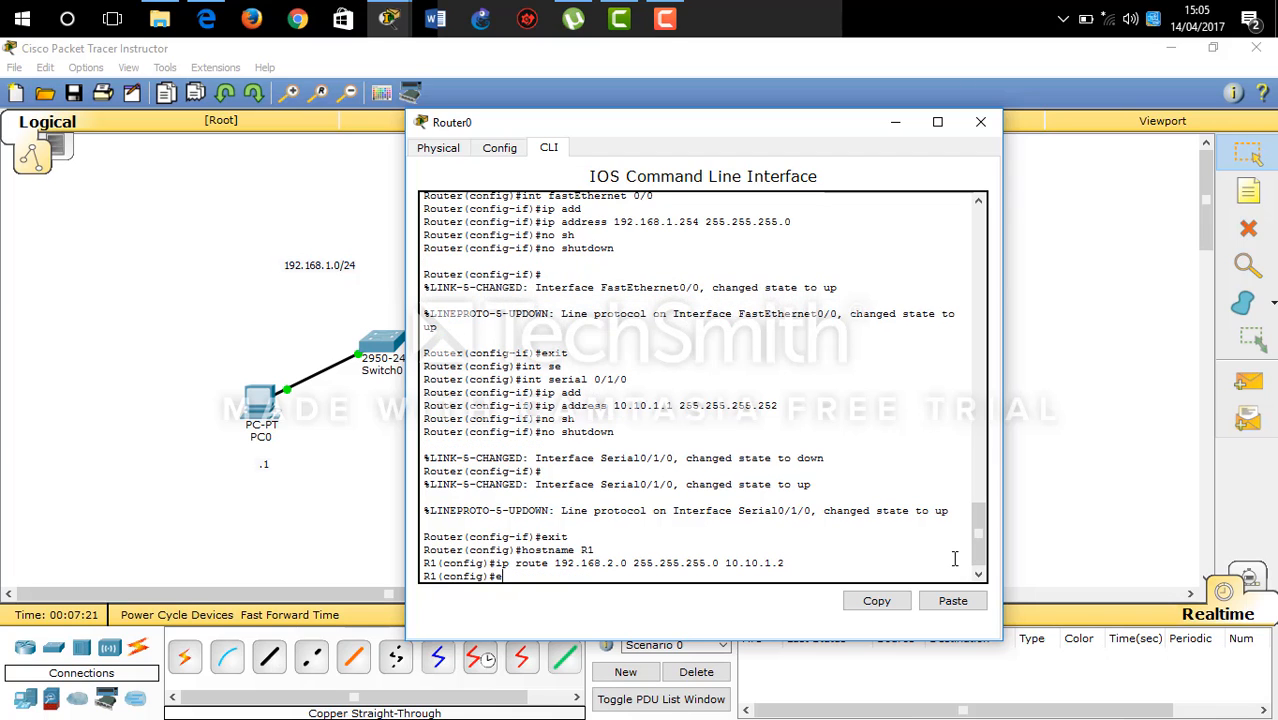
key("Return")
type("wr")
key("Return")
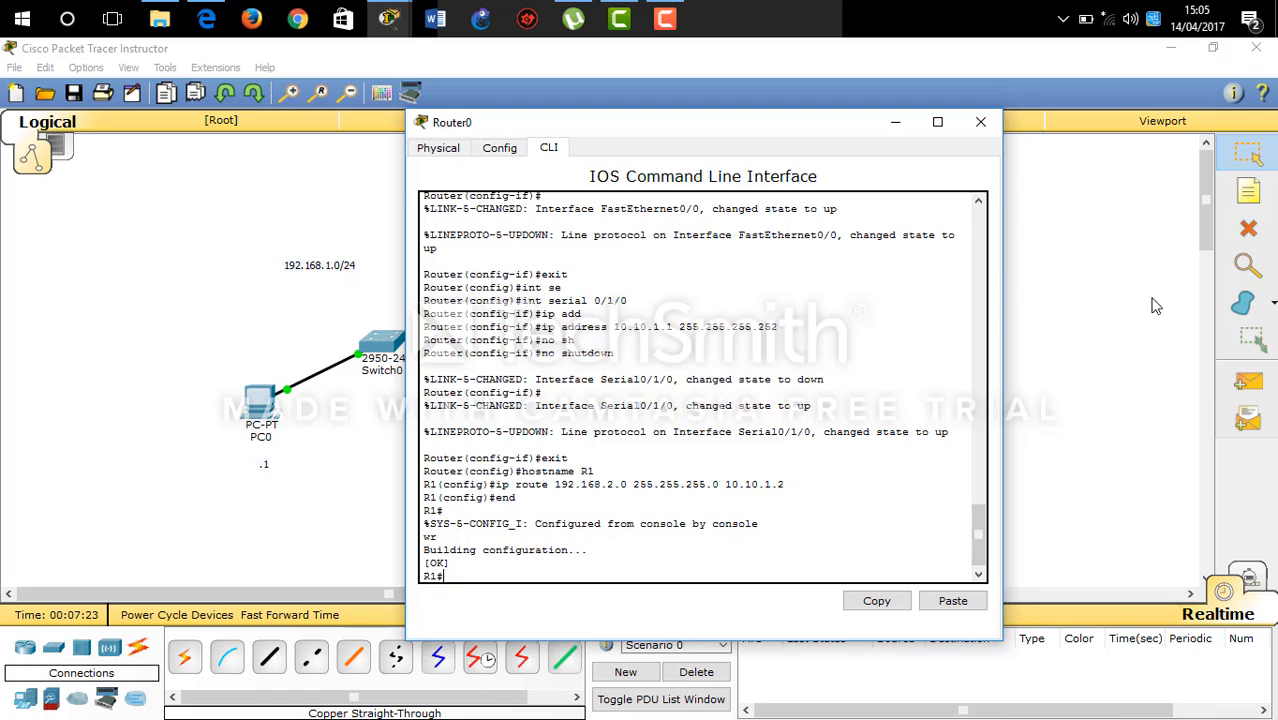
left_click(895, 122)
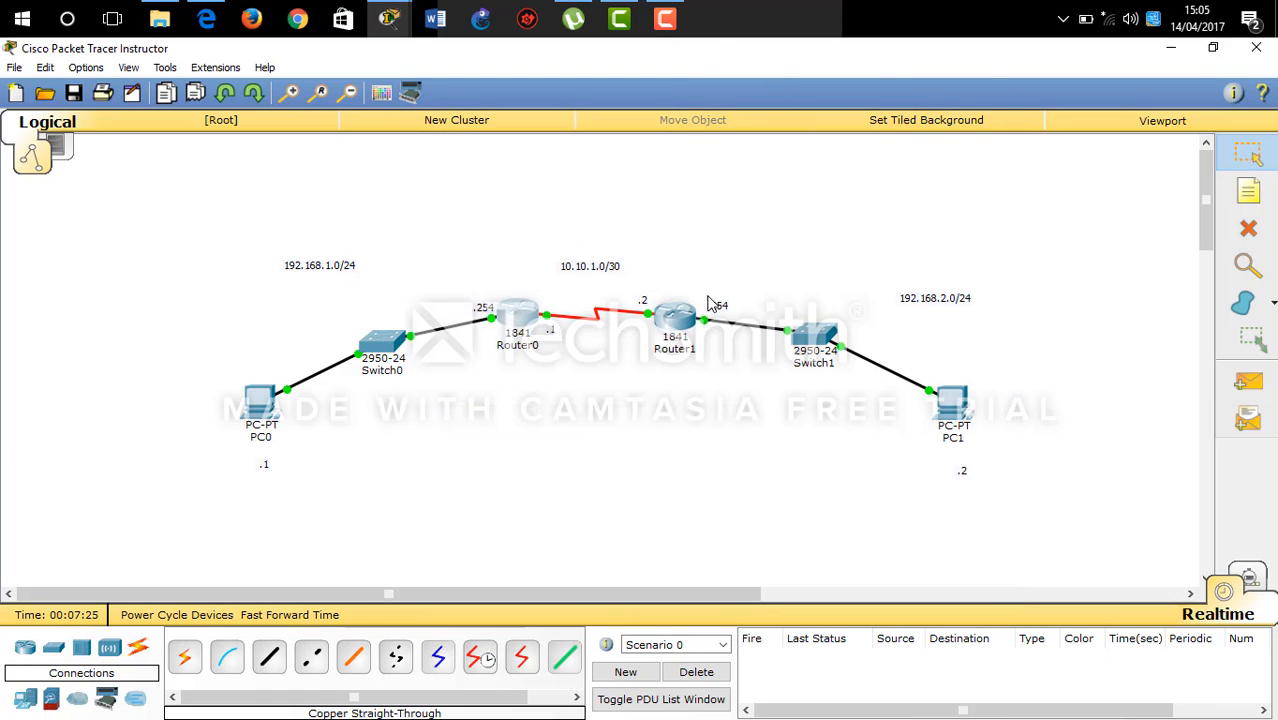
End configuration mode on Router1 (R2) and save its configuration with wr
left_click(674, 322)
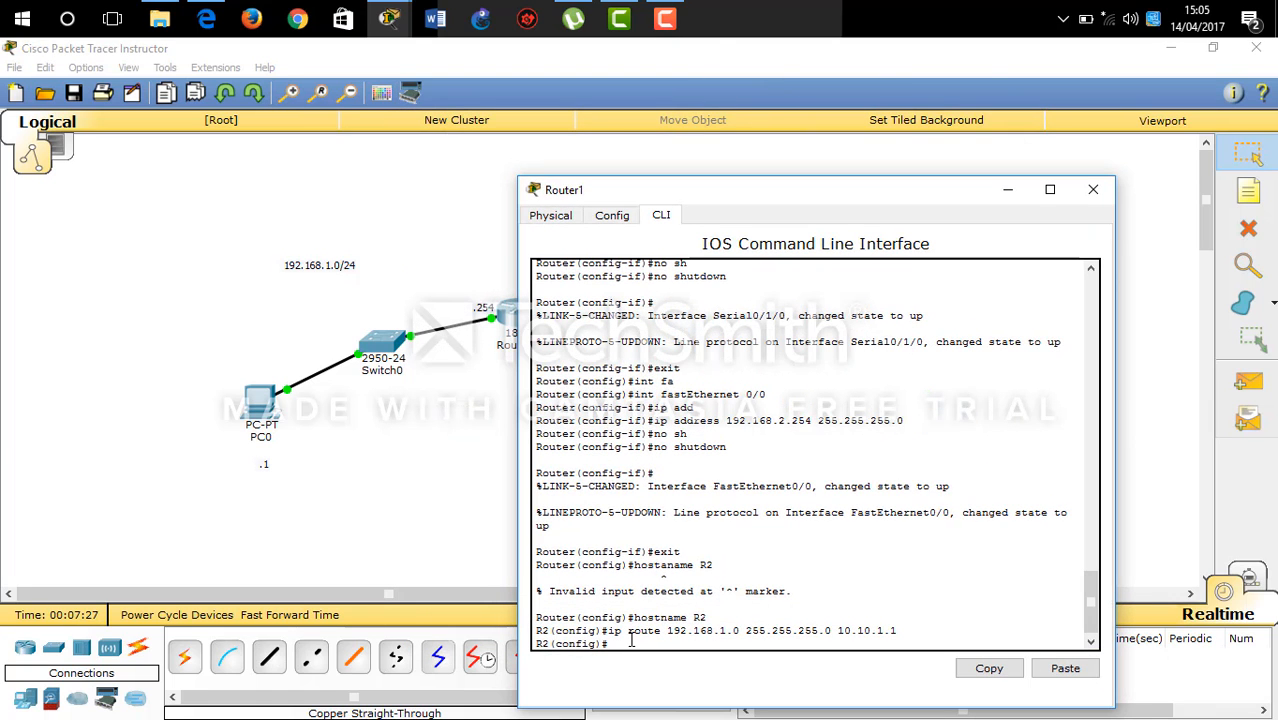
type("end")
key("Return")
type("wr")
key("Return")
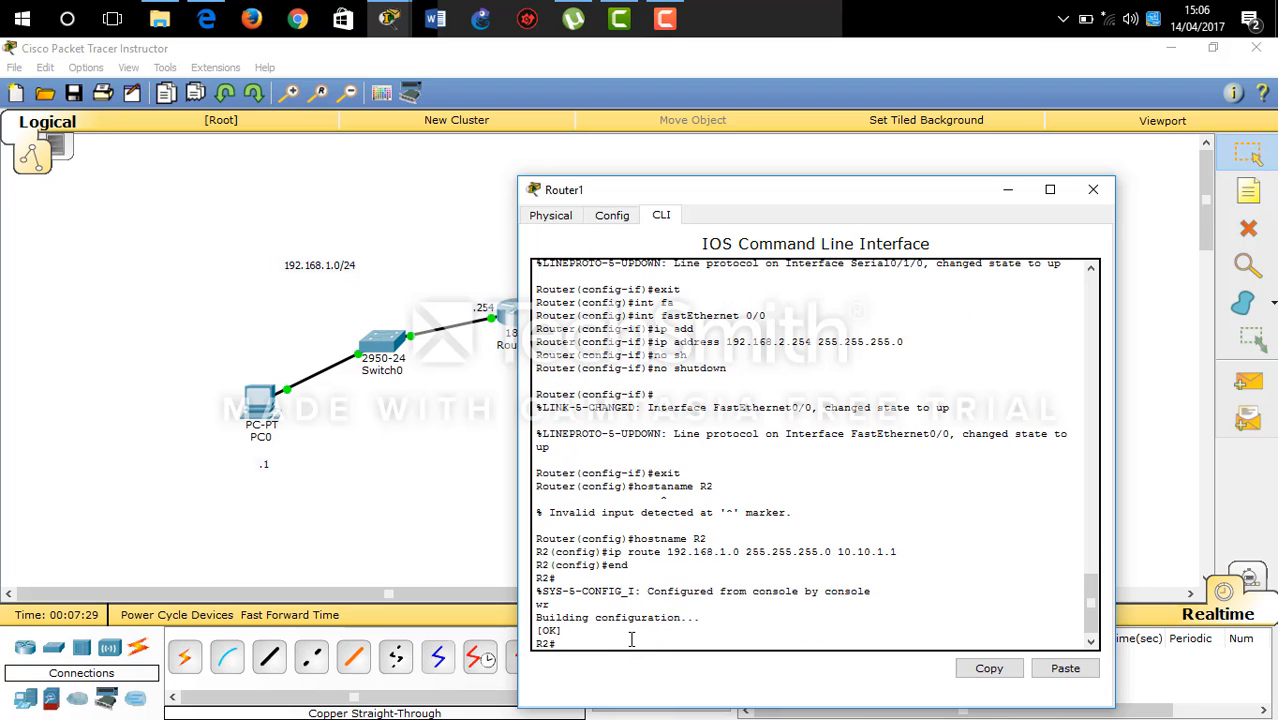
left_click(1007, 190)
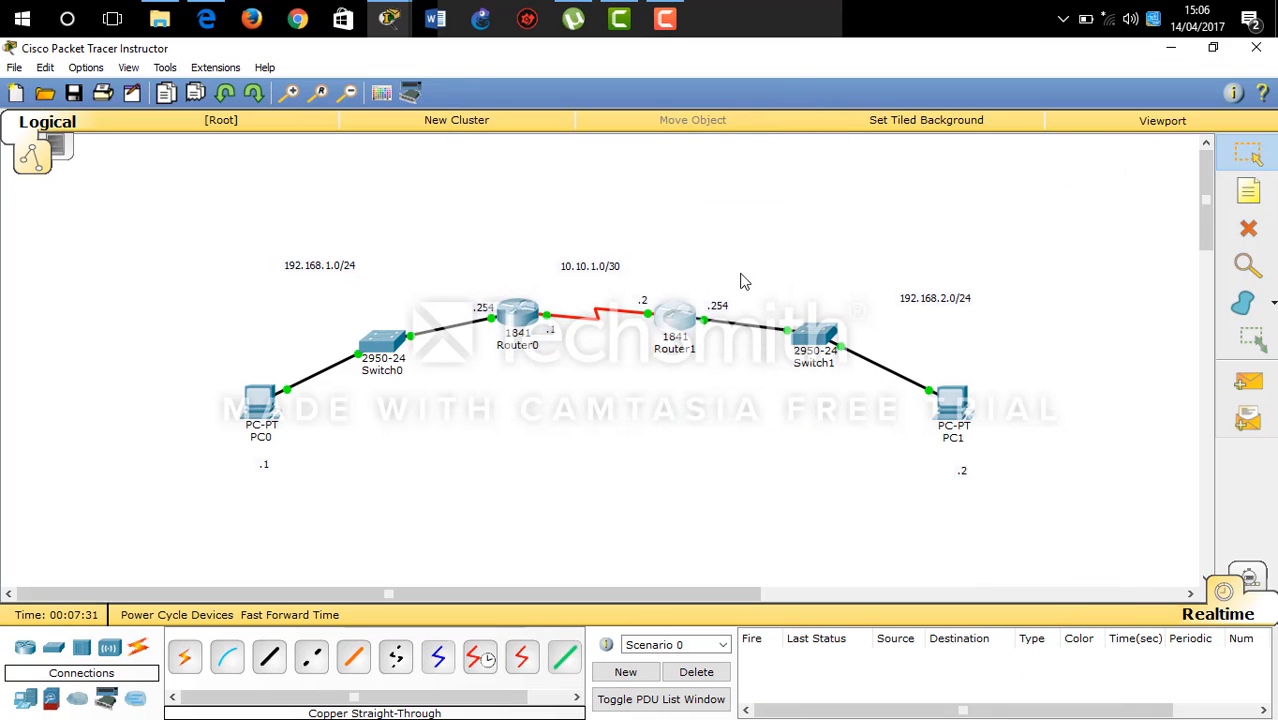
Test connectivity from PC0 to PC1 by pinging 192.168.2.2 twice from PC0's Command Prompt
left_click(263, 411)
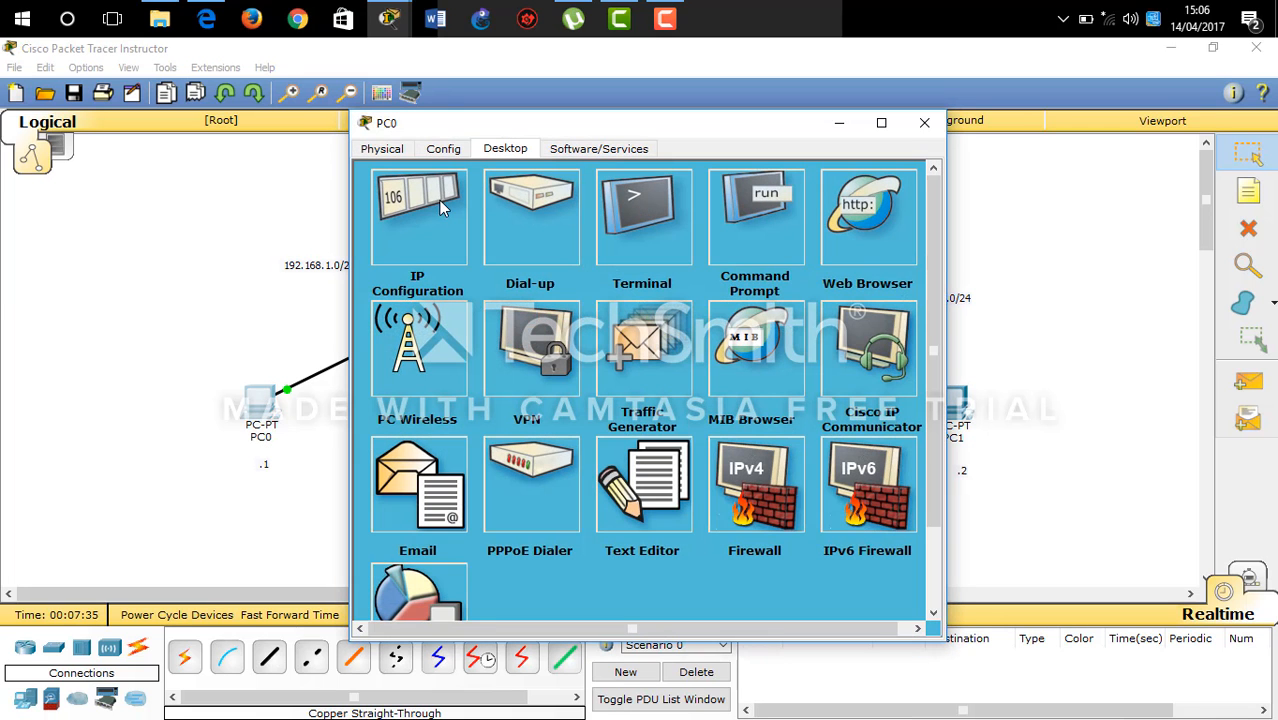
left_click(761, 226)
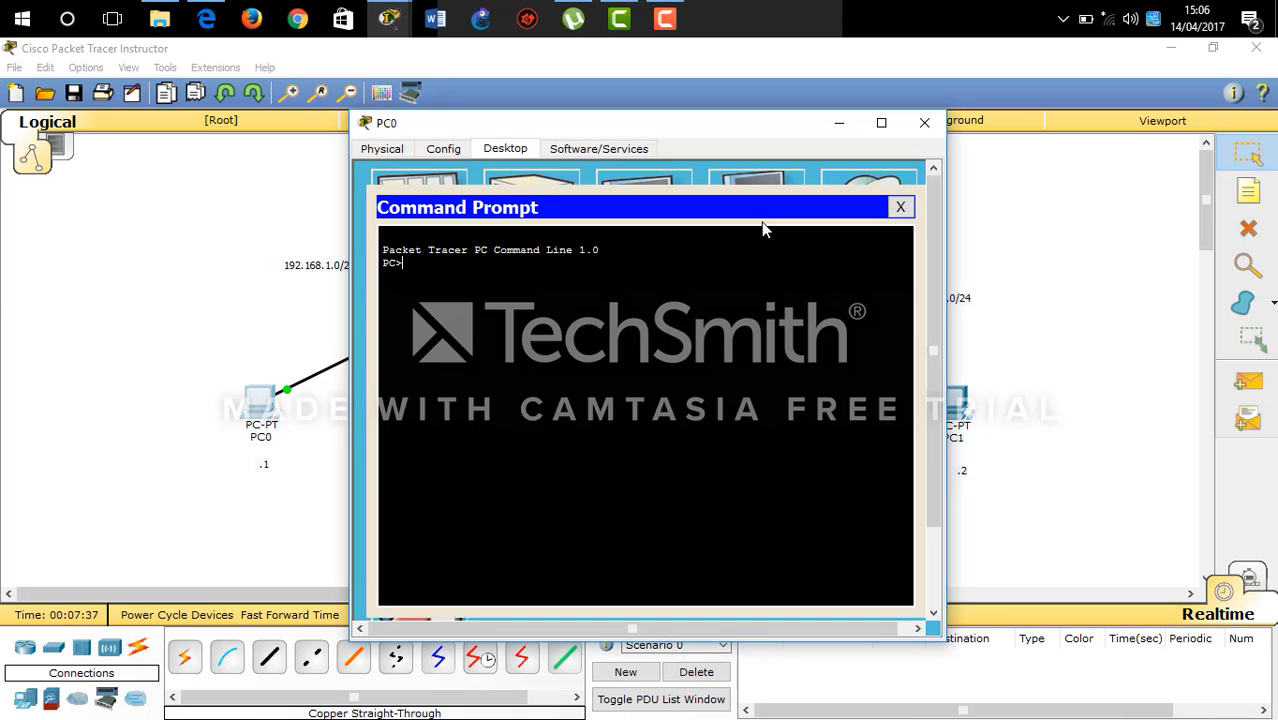
type("ping 192.168.2.2")
left_click_drag(665, 130, 483, 158)
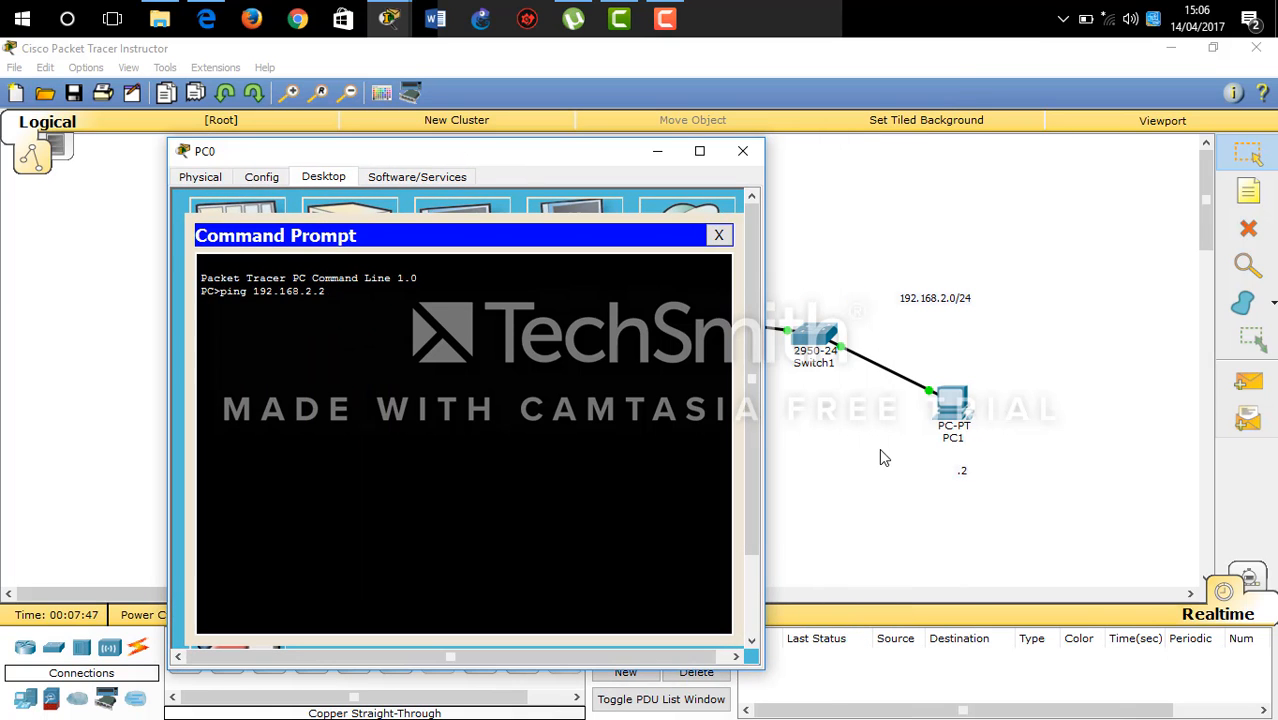
key("Return")
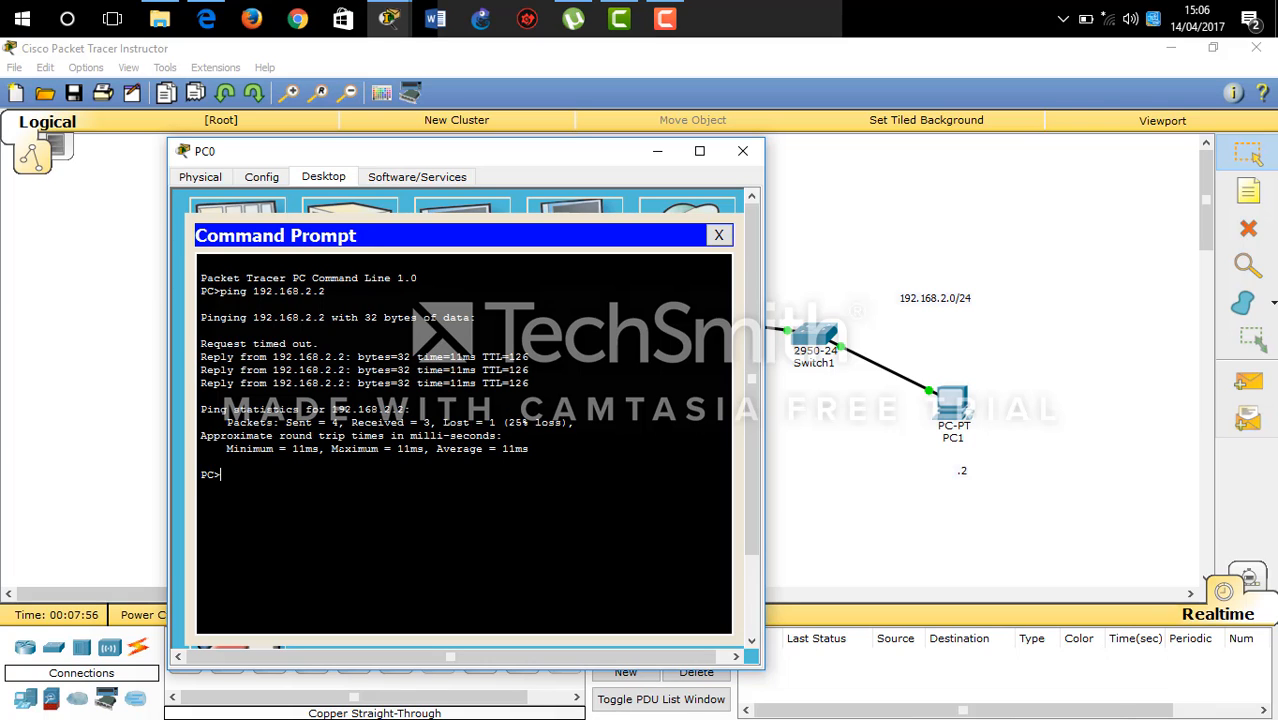
key("Up")
key("Return")
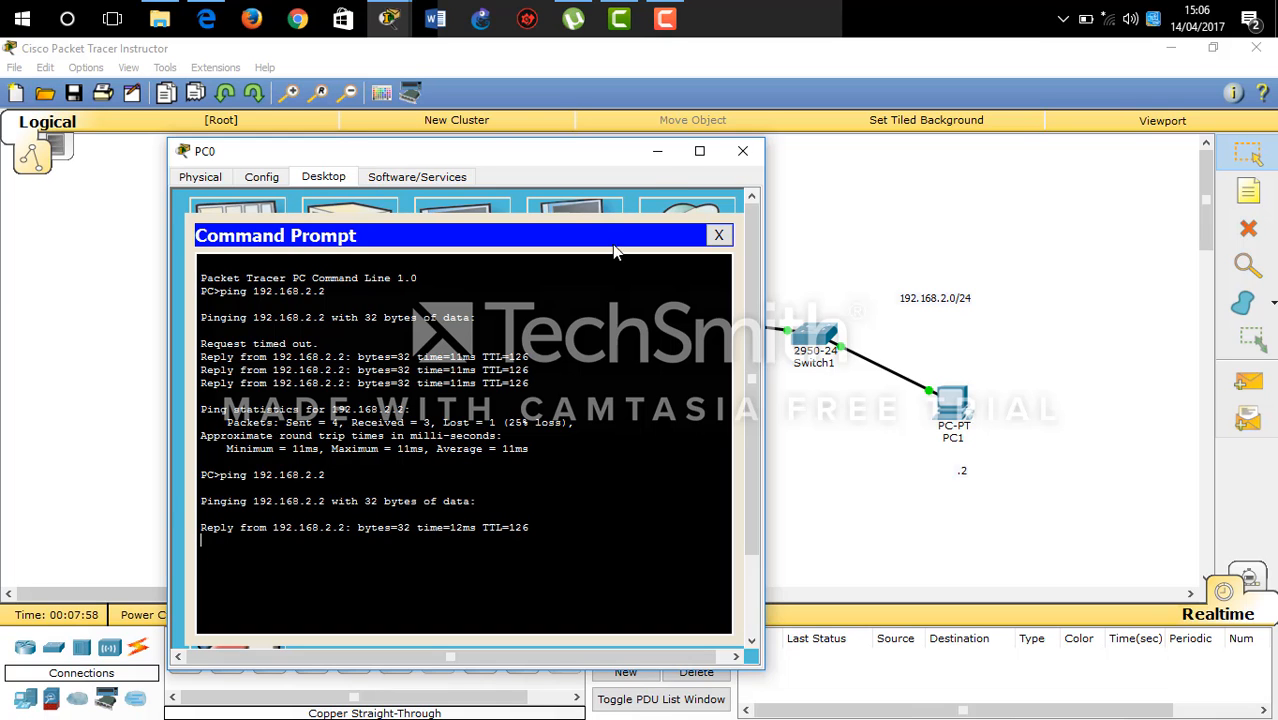
left_click(659, 153)
Test connectivity from PC1 to PC0 by pinging 192.168.1.1 from PC1's Command Prompt
double_click(953, 400)
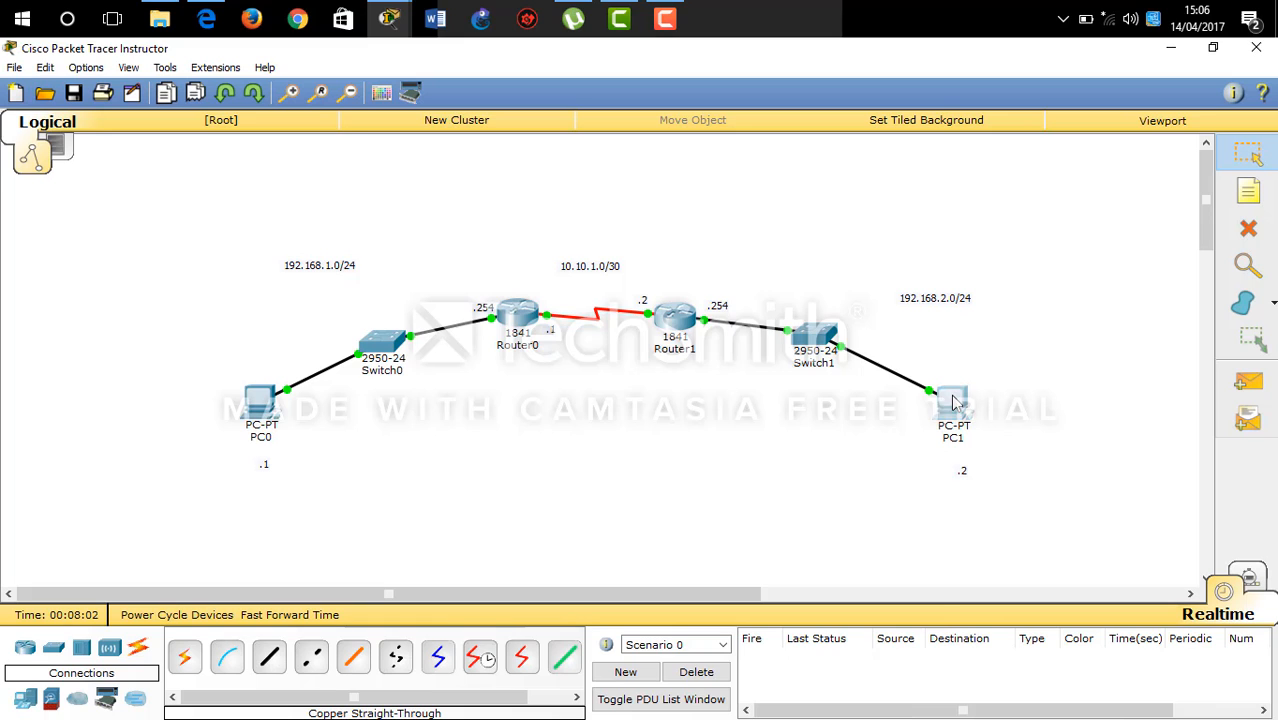
left_click(735, 230)
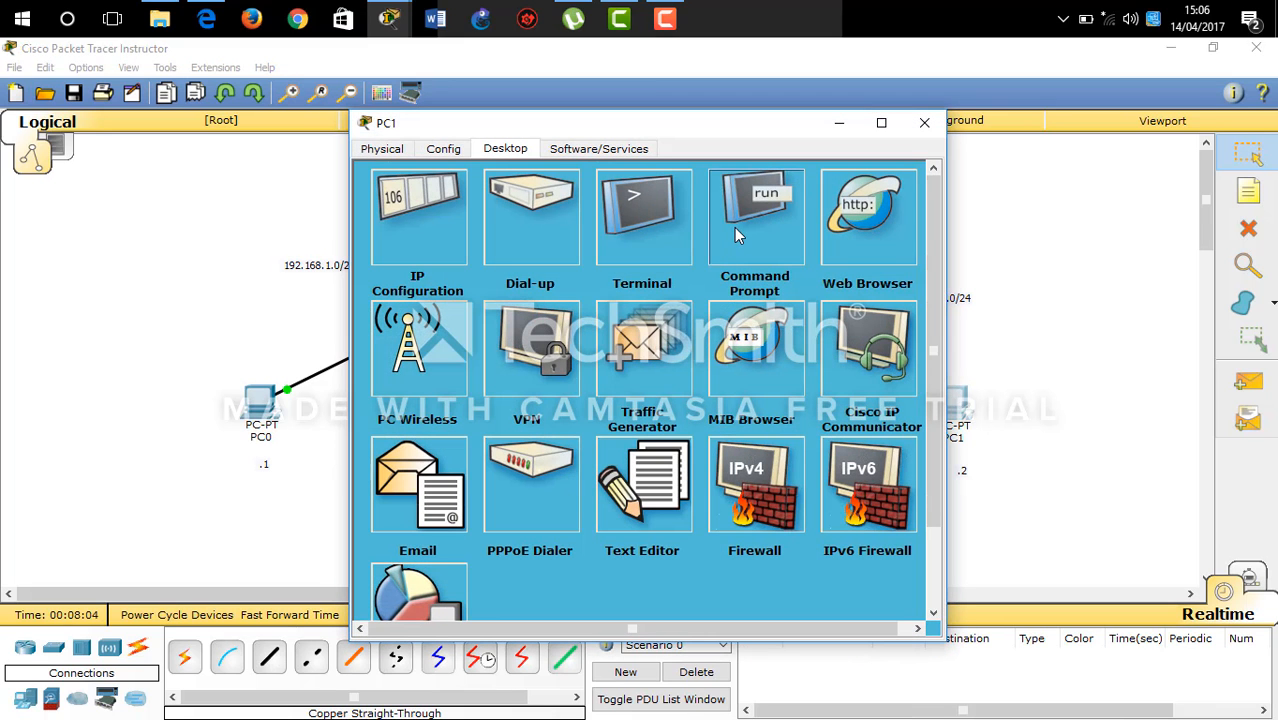
type("ping")
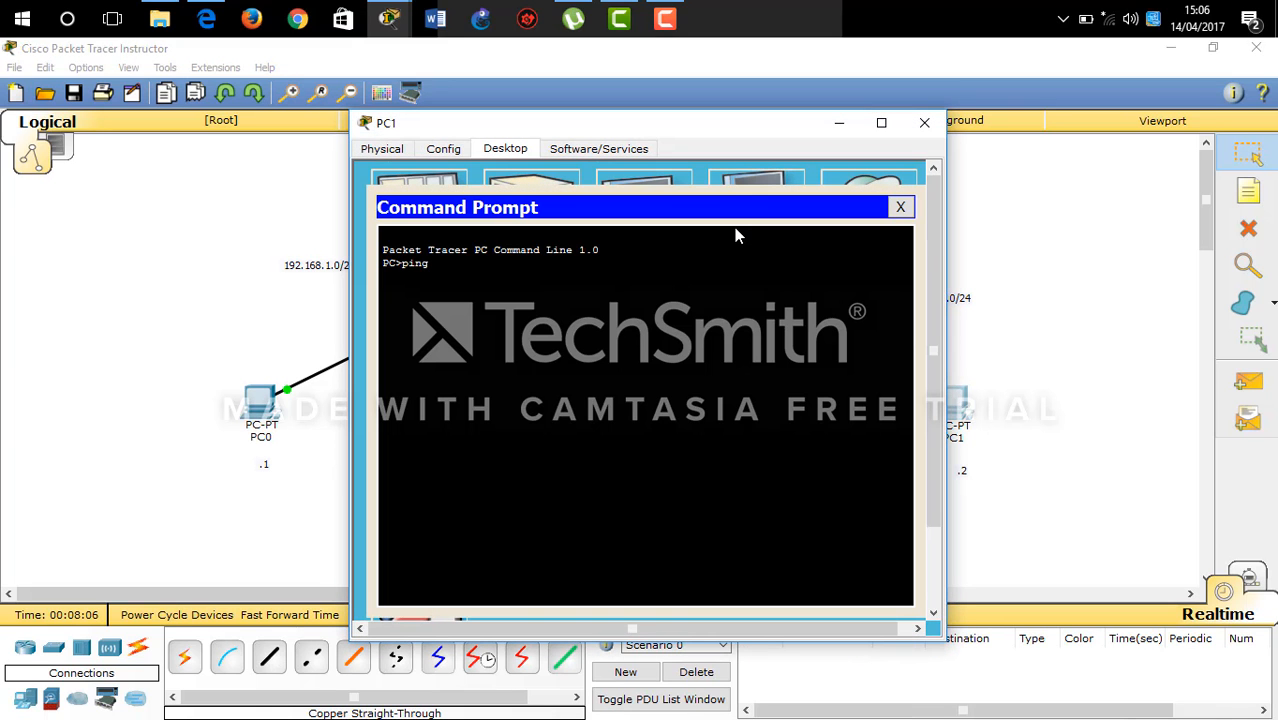
type(" 192.168.1.1")
key("Return")
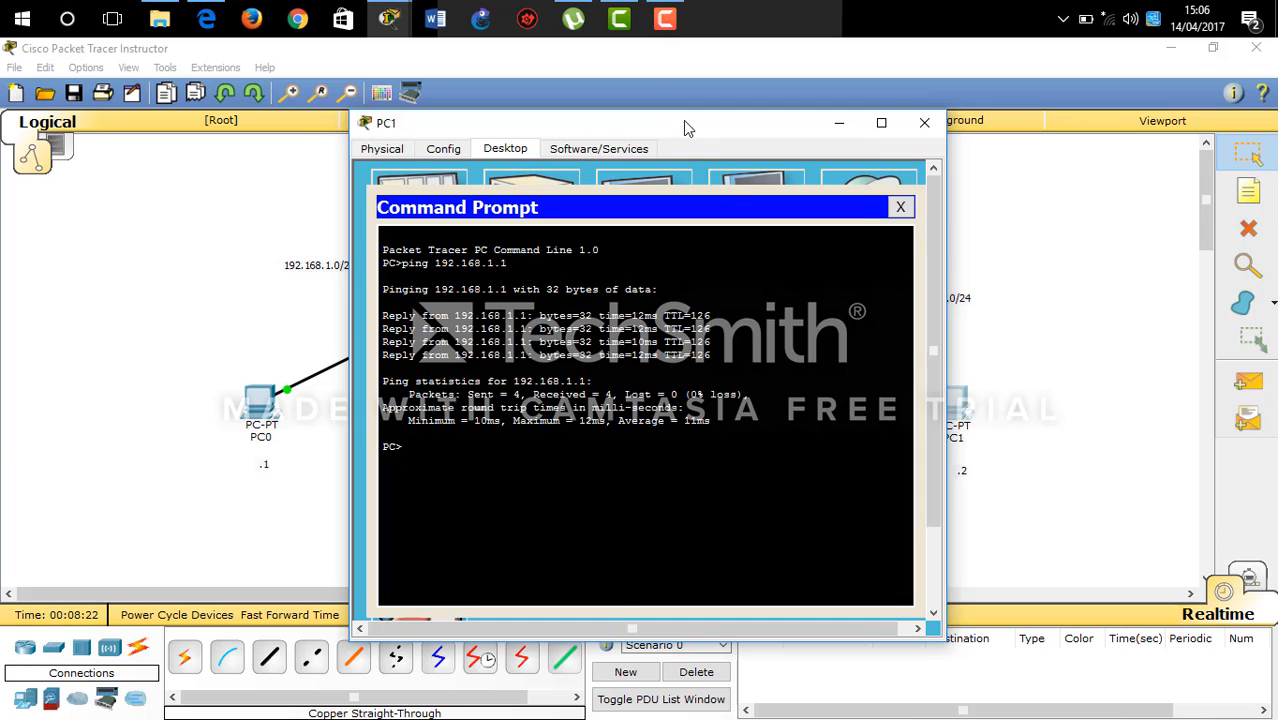
left_click_drag(683, 120, 603, 123)
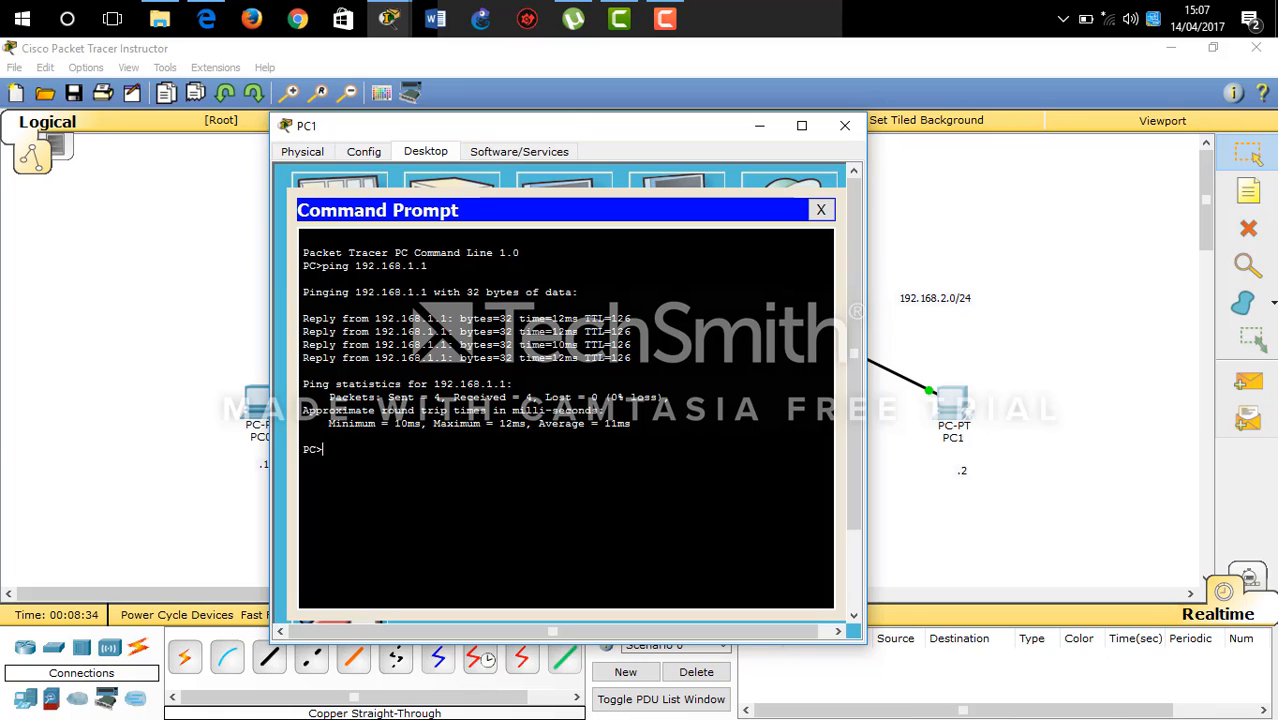
left_click(760, 126)
left_click(665, 18)
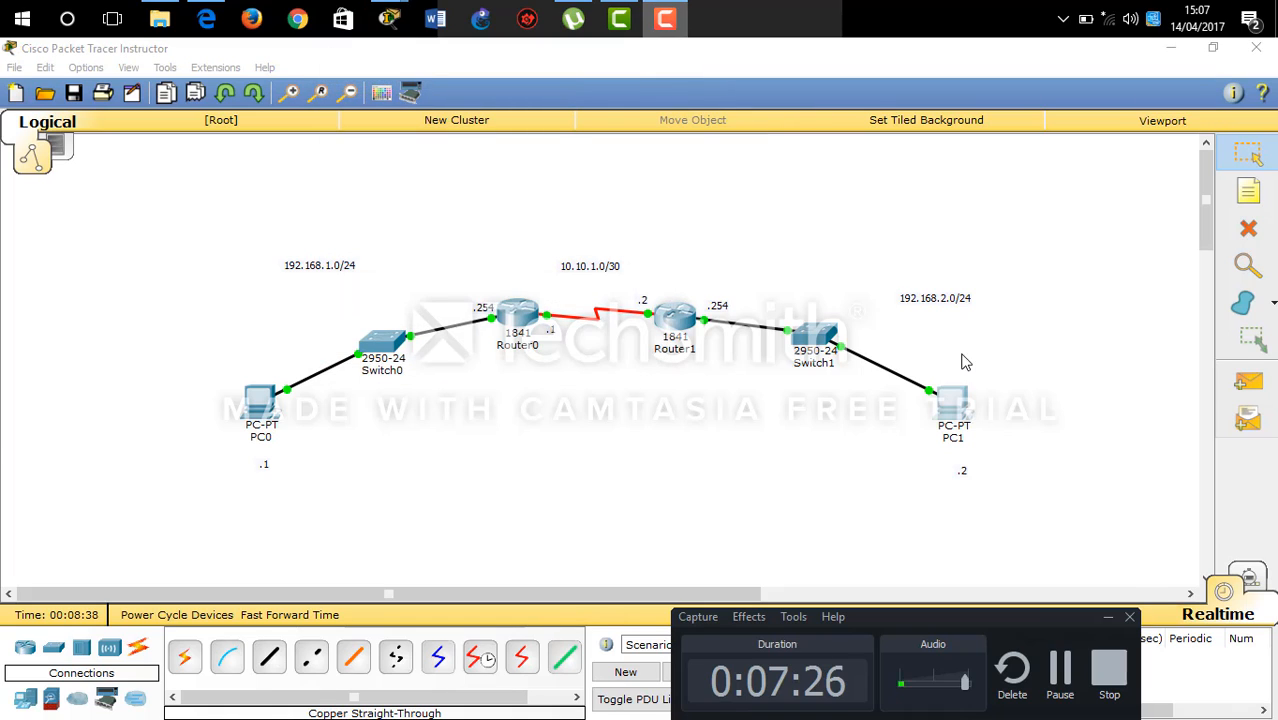